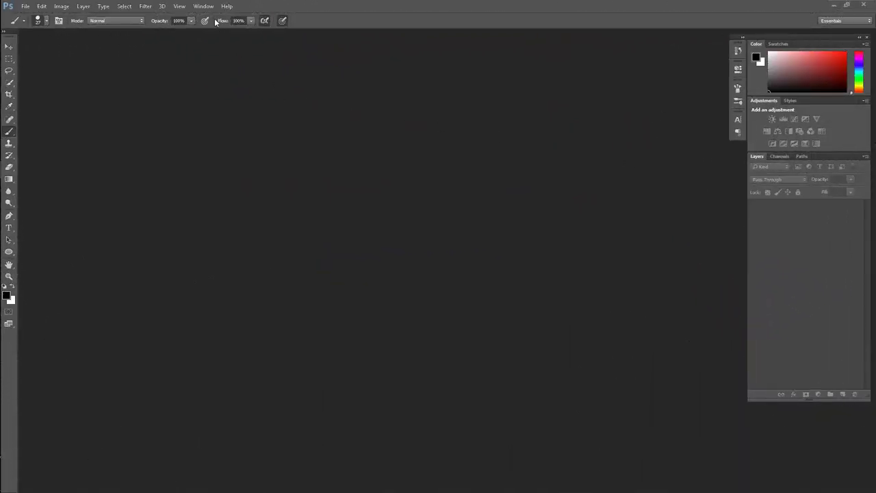
- Show the Actions panel and load the SCT Brushes and Sparkling color streak files
{"action": "left_click", "coordinate": [212, 9]}
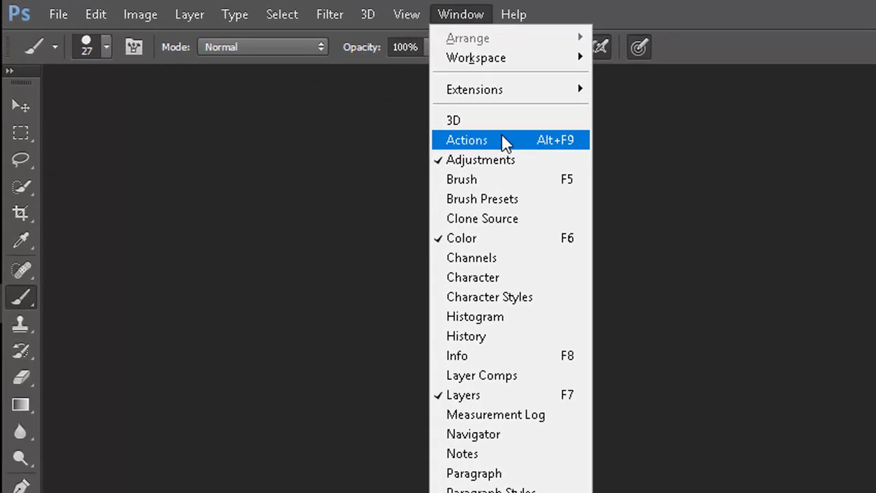
{"action": "left_click", "coordinate": [531, 145]}
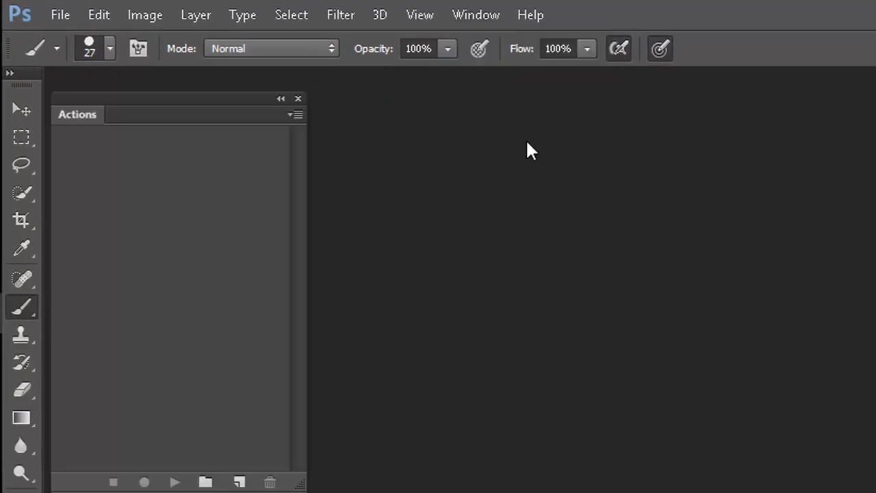
{"action": "left_click", "coordinate": [63, 16]}
{"action": "left_click", "coordinate": [73, 60]}
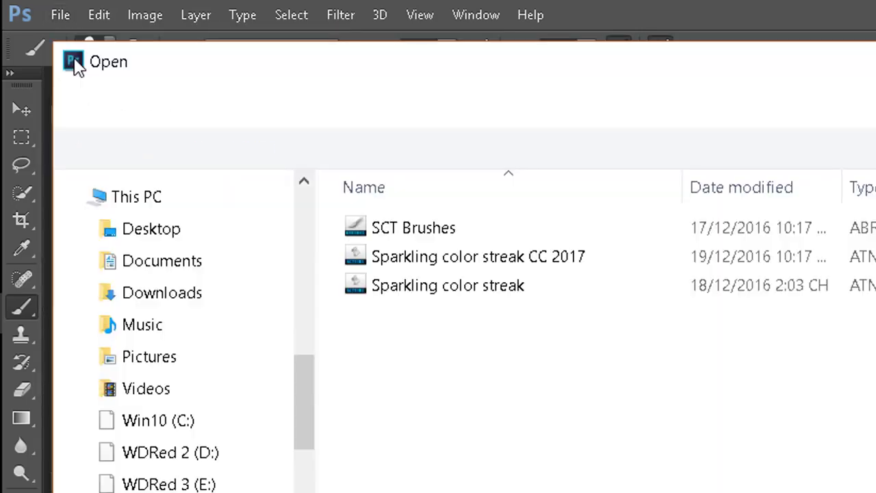
{"action": "left_click", "coordinate": [415, 228]}
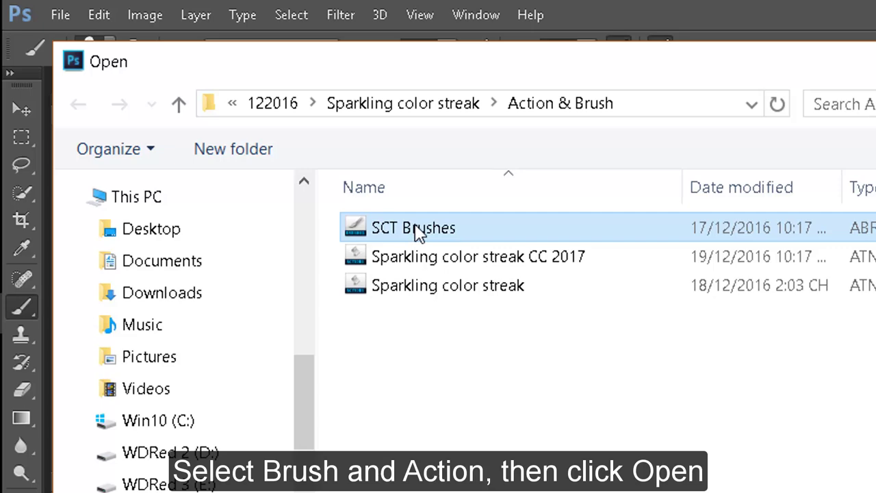
{"action": "left_click", "coordinate": [442, 288], "text": "ctrl"}
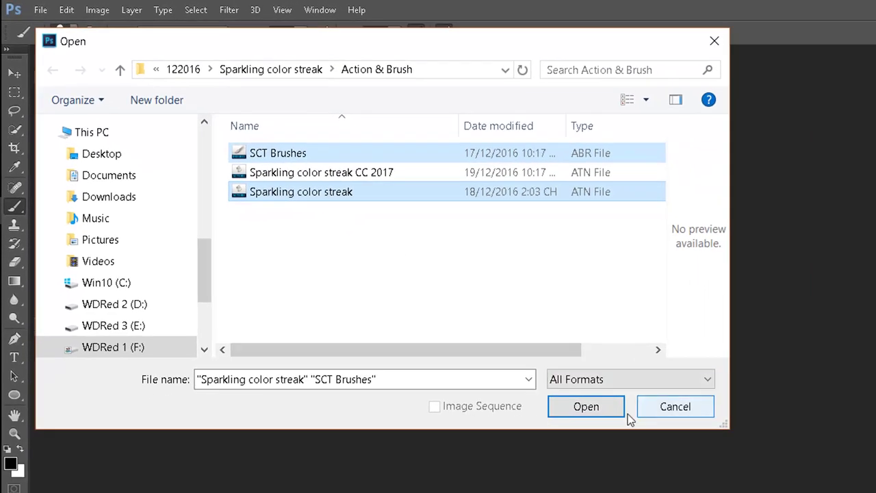
{"action": "left_click", "coordinate": [611, 418]}
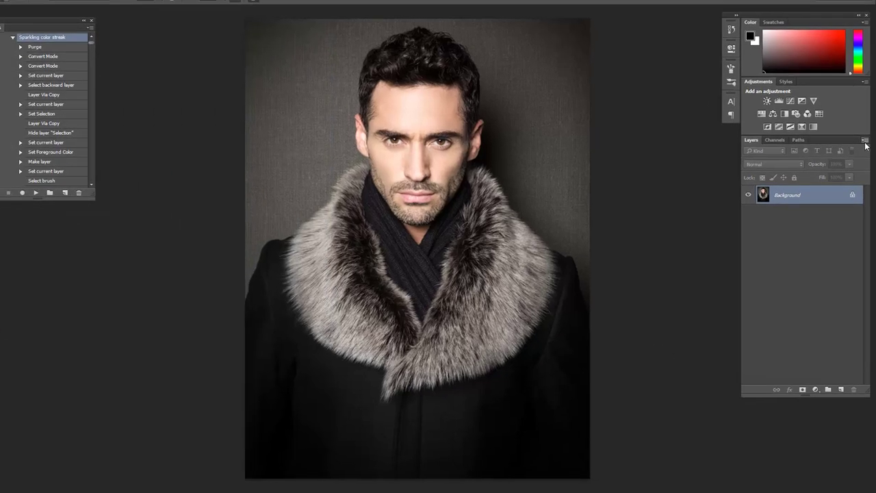
- Confirm Layers Panel Options with Add 'copy' to Copied Layers and Groups checked
{"action": "left_click", "coordinate": [866, 157]}
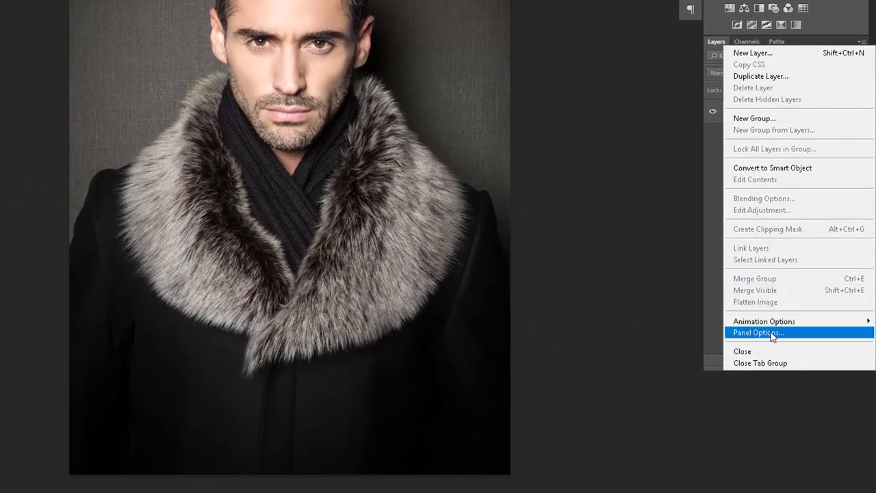
{"action": "left_click", "coordinate": [772, 333]}
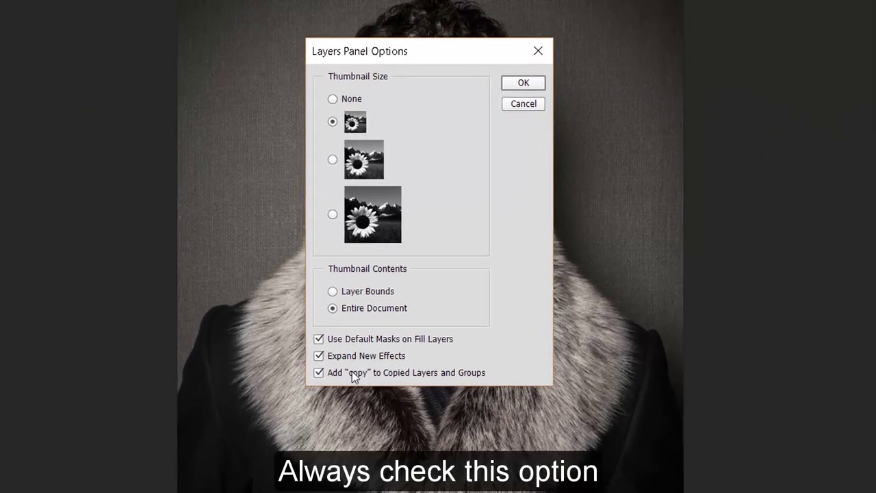
{"action": "left_click", "coordinate": [515, 86]}
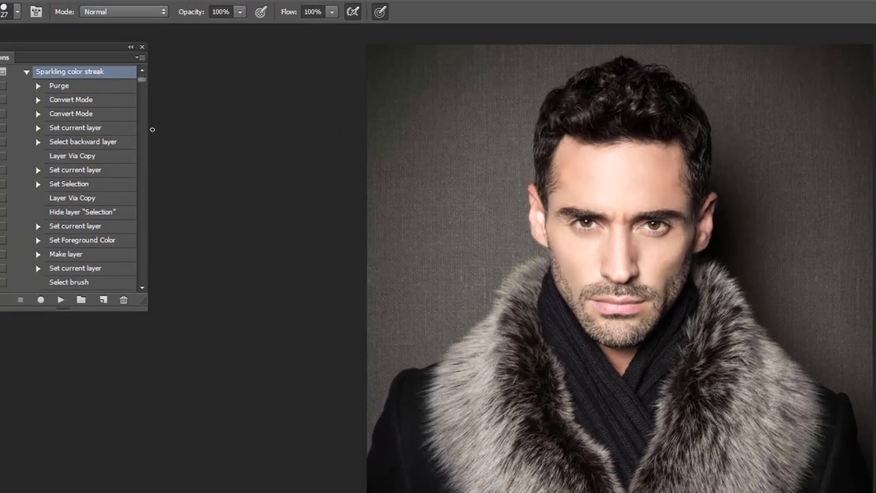
- Quick-select the man's hair, face, right eye, cheek and ear
{"action": "left_click", "coordinate": [14, 124]}
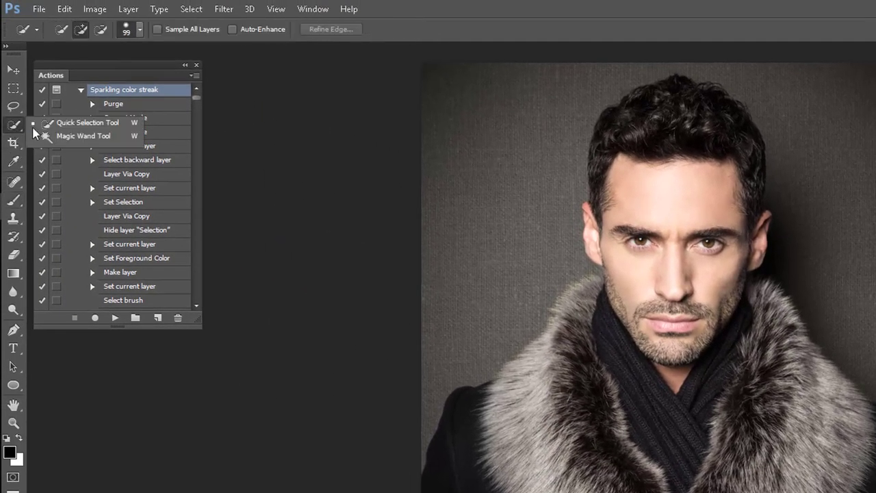
{"action": "left_click", "coordinate": [80, 122]}
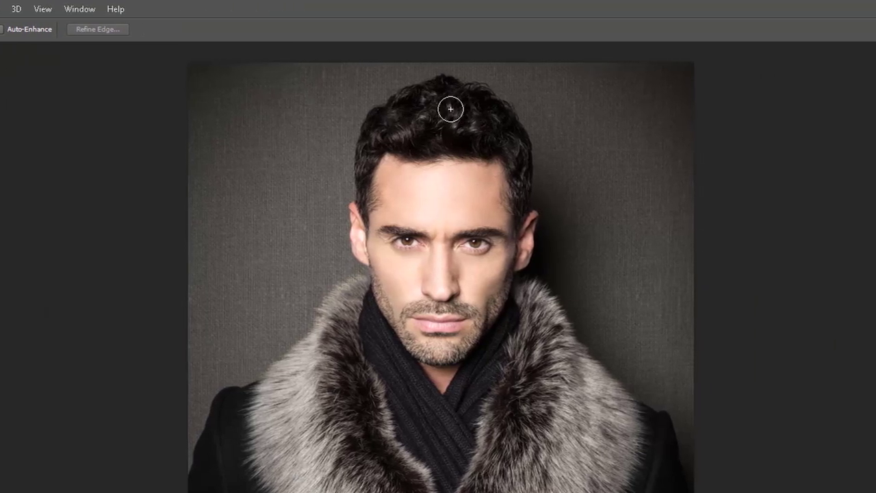
{"action": "left_click_drag", "start_coordinate": [450, 108], "coordinate": [377, 240]}
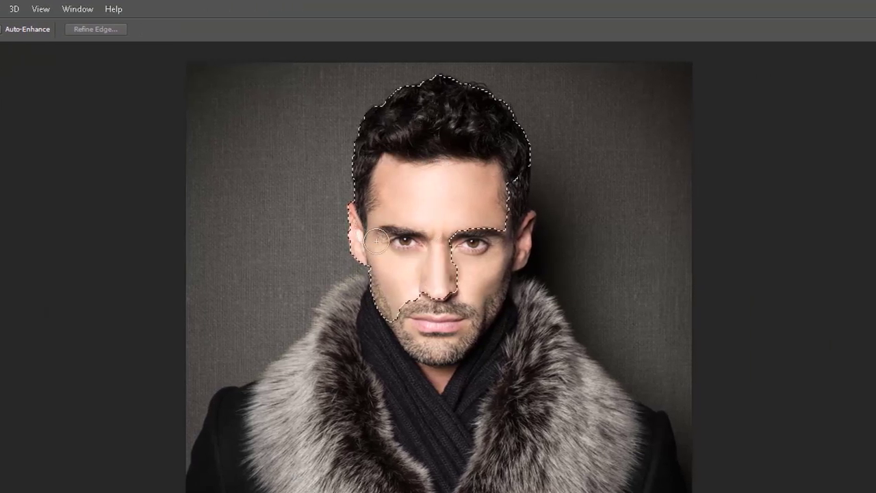
{"action": "left_click_drag", "start_coordinate": [487, 206], "coordinate": [501, 176]}
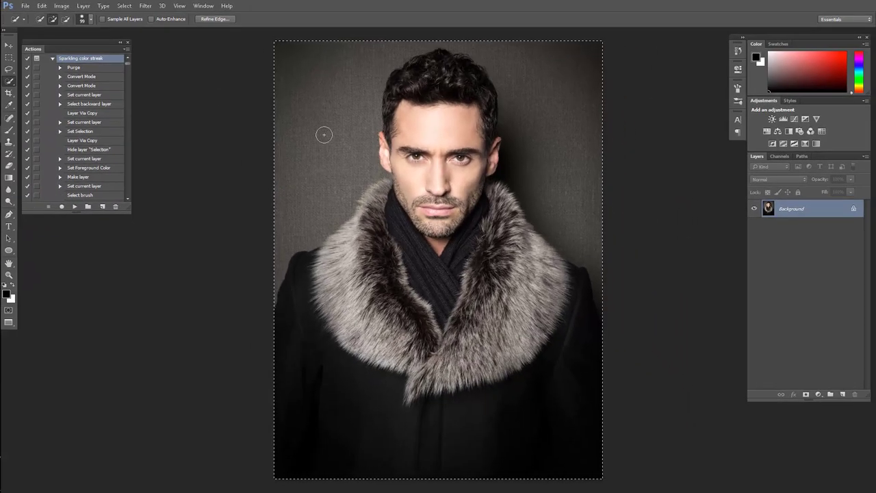
- Subtract the grey background beside the head and shoulder from the selection
{"action": "left_click", "coordinate": [66, 21]}
{"action": "mouse_move", "coordinate": [301, 49]}
{"action": "left_mouse_down"}
{"action": "mouse_move", "coordinate": [331, 37]}
{"action": "mouse_move", "coordinate": [275, 178]}
{"action": "mouse_move", "coordinate": [431, 49]}
{"action": "left_mouse_up"}
{"action": "mouse_move", "coordinate": [544, 46]}
{"action": "left_mouse_down"}
{"action": "mouse_move", "coordinate": [621, 205]}
{"action": "mouse_move", "coordinate": [553, 151]}
{"action": "mouse_move", "coordinate": [626, 265]}
{"action": "left_mouse_up"}
{"action": "mouse_move", "coordinate": [548, 208]}
{"action": "left_mouse_down"}
{"action": "mouse_move", "coordinate": [613, 303]}
{"action": "mouse_move", "coordinate": [545, 216]}
{"action": "left_mouse_up"}
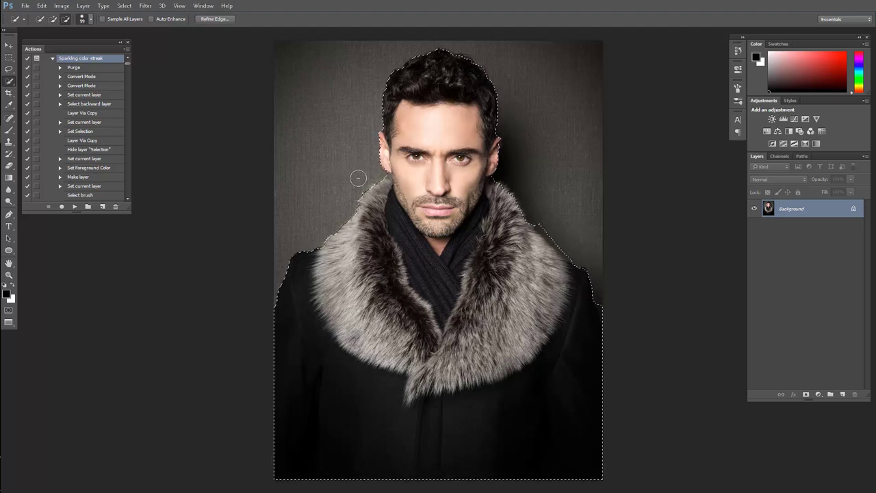
- Use Refine Edge to clean the selection along the top and right side of the curly hair
{"action": "left_click", "coordinate": [124, 6]}
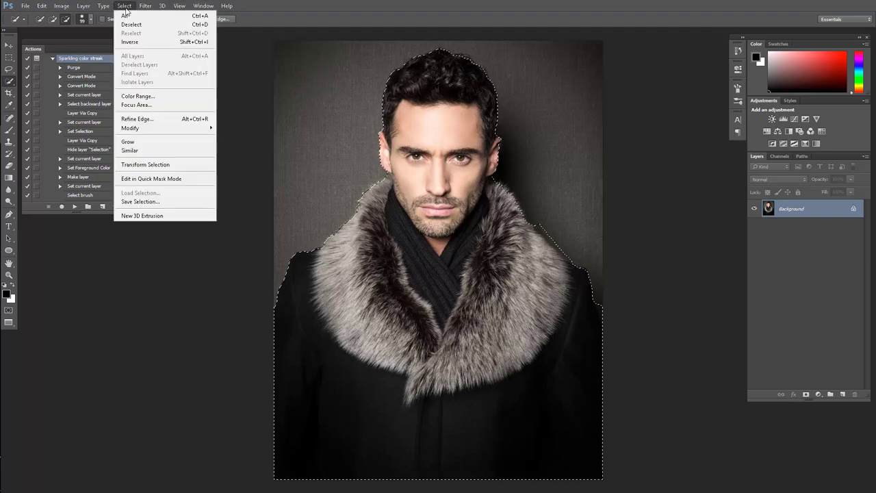
{"action": "left_click", "coordinate": [152, 118]}
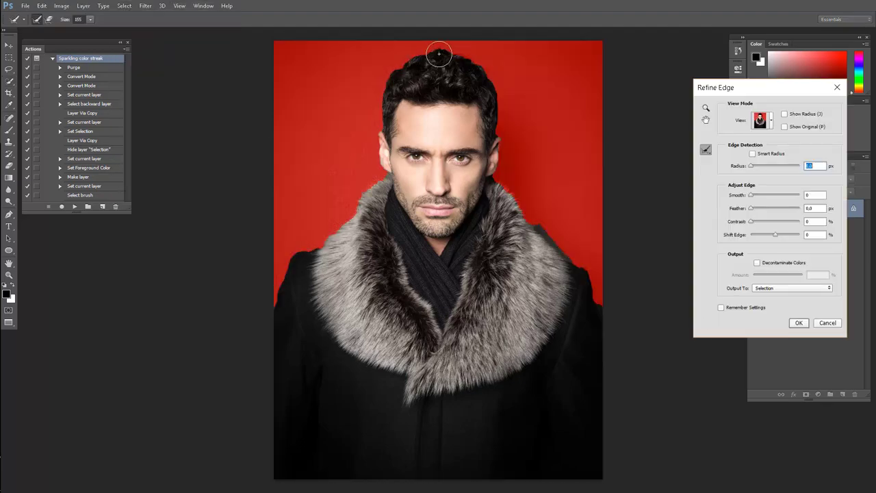
{"action": "left_click_drag", "start_coordinate": [441, 55], "coordinate": [394, 65]}
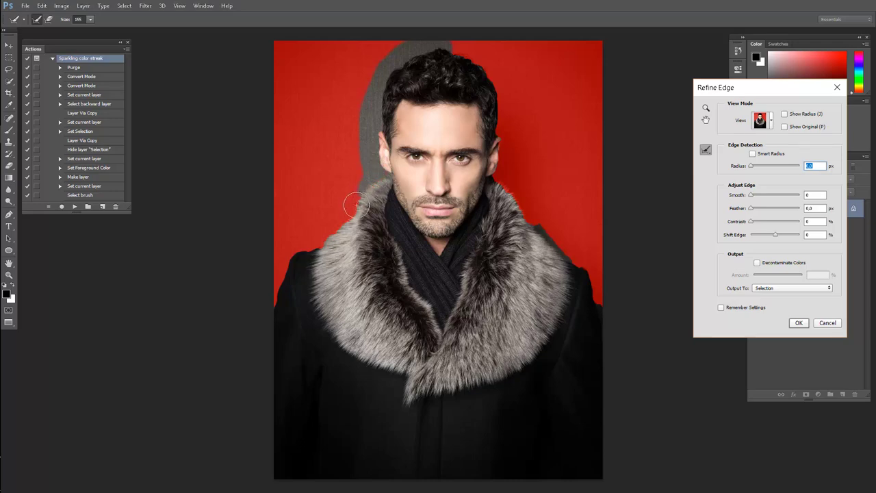
{"action": "mouse_move", "coordinate": [452, 41]}
{"action": "left_mouse_down"}
{"action": "mouse_move", "coordinate": [497, 135]}
{"action": "mouse_move", "coordinate": [505, 176]}
{"action": "mouse_move", "coordinate": [575, 258]}
{"action": "mouse_move", "coordinate": [601, 259]}
{"action": "mouse_move", "coordinate": [593, 274]}
{"action": "left_mouse_up"}
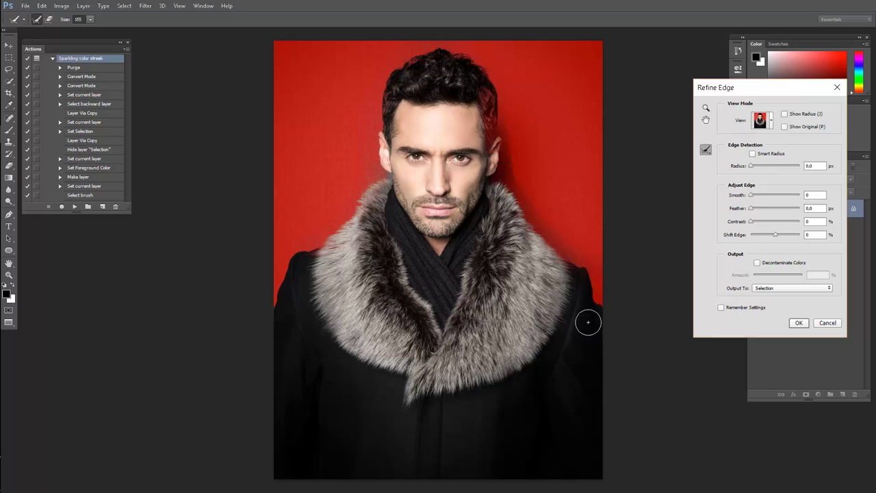
{"action": "left_click", "coordinate": [796, 323]}
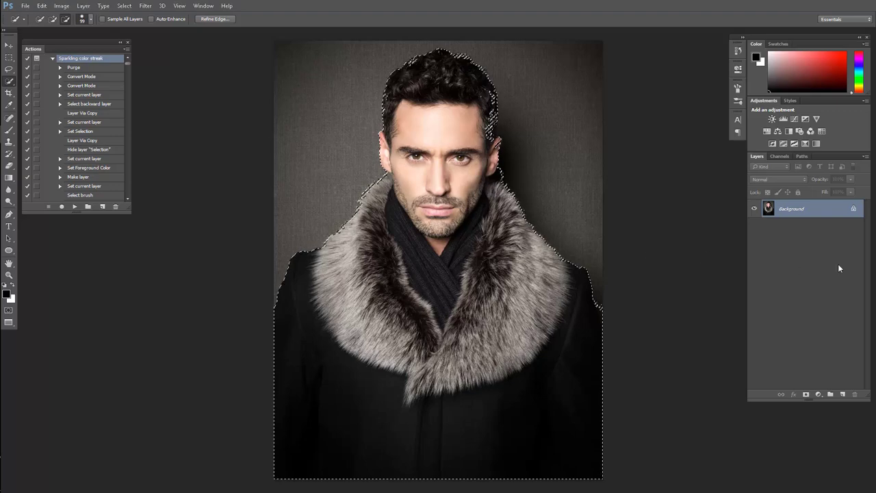
- Fill the man's selection with red on a new layer
{"action": "left_click", "coordinate": [842, 395]}
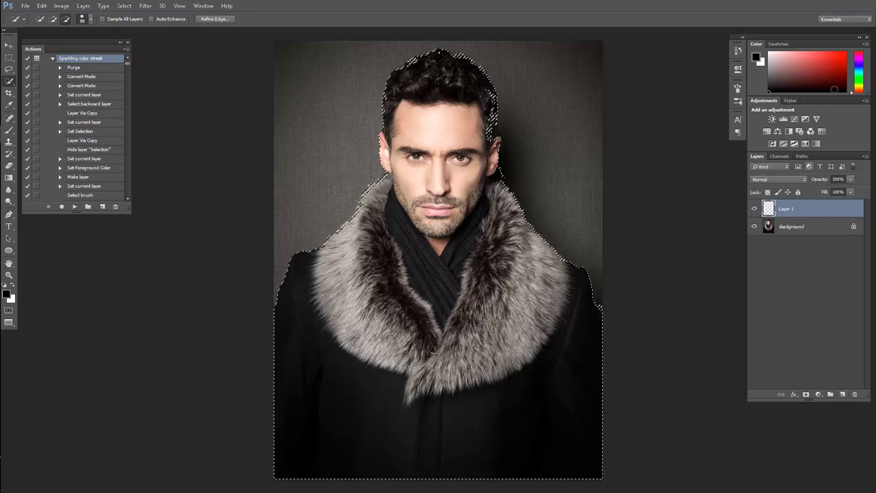
{"action": "left_click", "coordinate": [845, 53]}
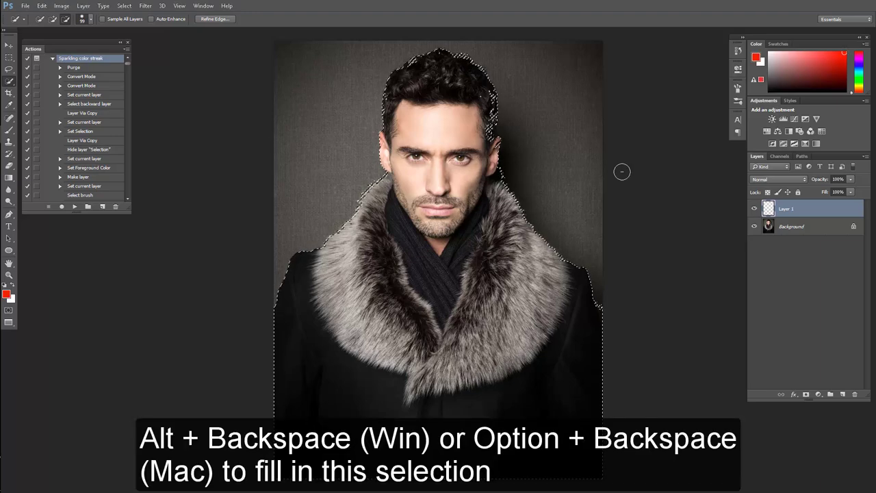
{"action": "key", "text": "alt+BackSpace"}
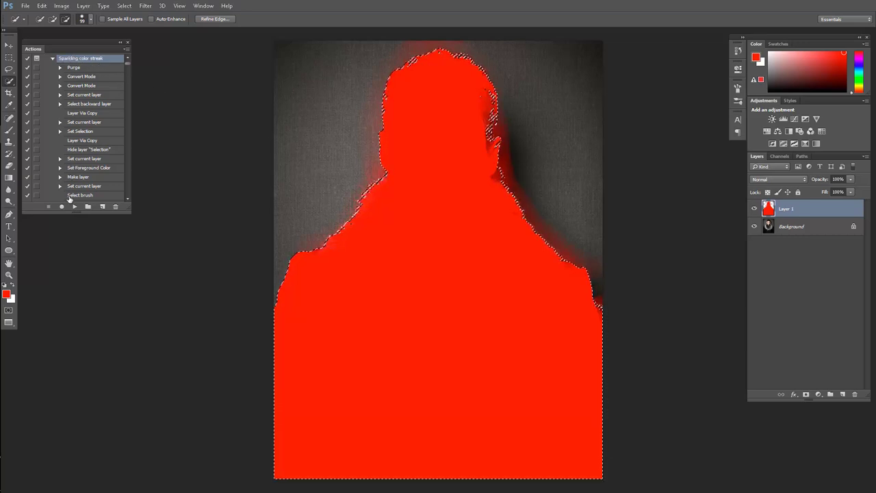
- Run the Sparkling color streak action and stop it at the drawing message
{"action": "left_click", "coordinate": [52, 59]}
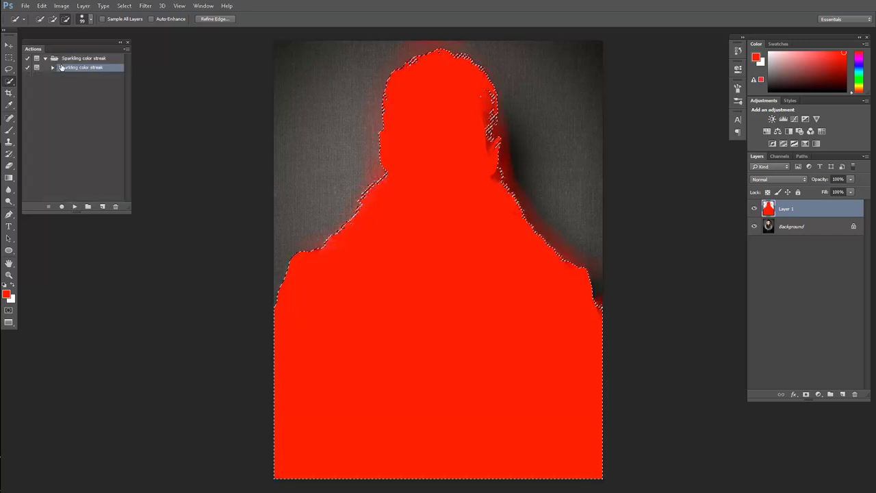
{"action": "left_click", "coordinate": [75, 206]}
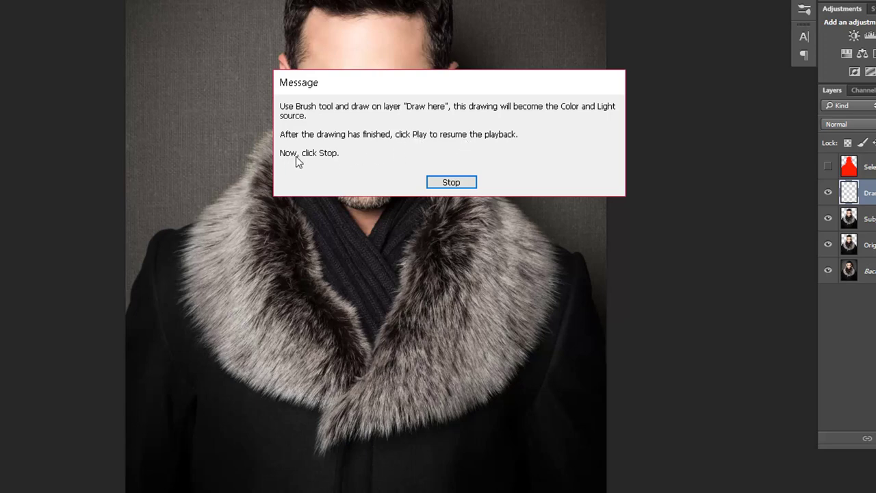
{"action": "left_click", "coordinate": [450, 180]}
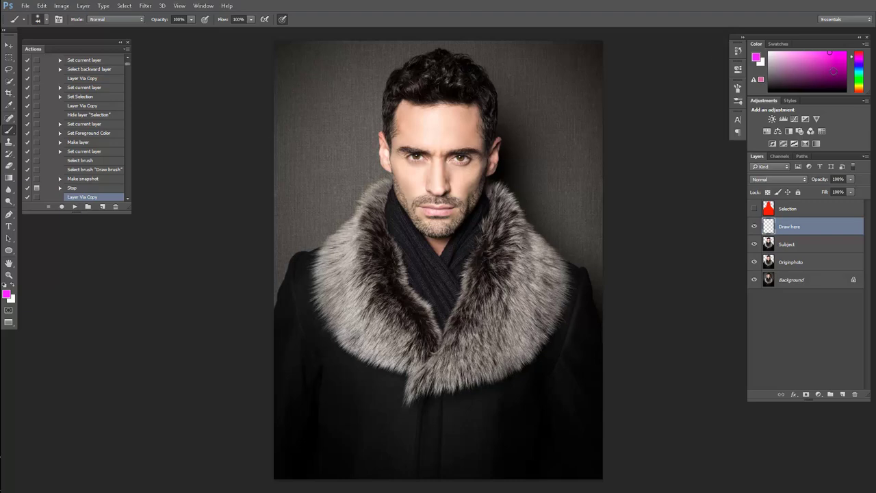
- Paint thick blue glasses frames around both eyes on the Draw here layer
{"action": "left_click", "coordinate": [859, 69]}
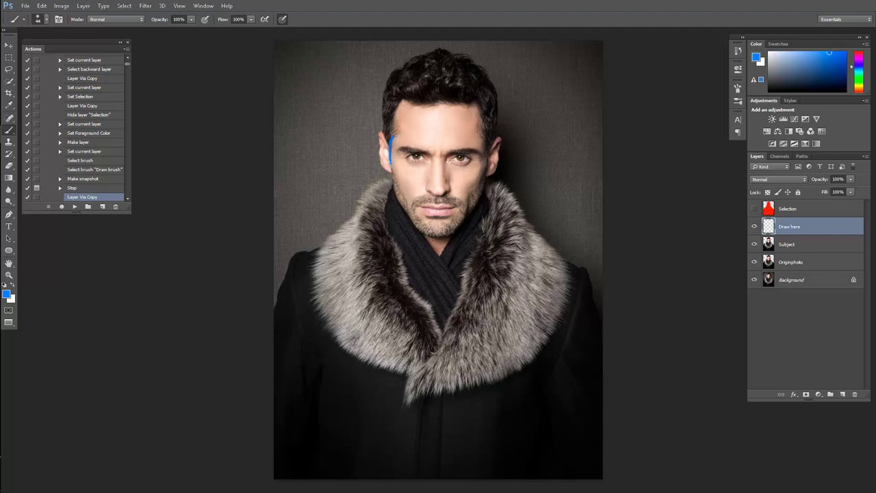
{"action": "left_click_drag", "start_coordinate": [390, 163], "coordinate": [428, 171]}
{"action": "mouse_move", "coordinate": [395, 136]}
{"action": "left_mouse_down"}
{"action": "mouse_move", "coordinate": [431, 147]}
{"action": "mouse_move", "coordinate": [432, 168]}
{"action": "mouse_move", "coordinate": [485, 163]}
{"action": "left_mouse_up"}
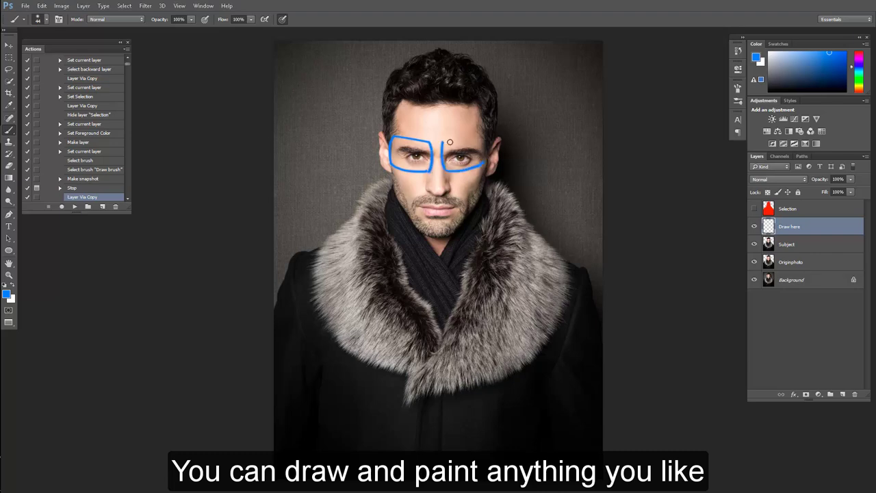
{"action": "left_click_drag", "start_coordinate": [444, 141], "coordinate": [485, 137]}
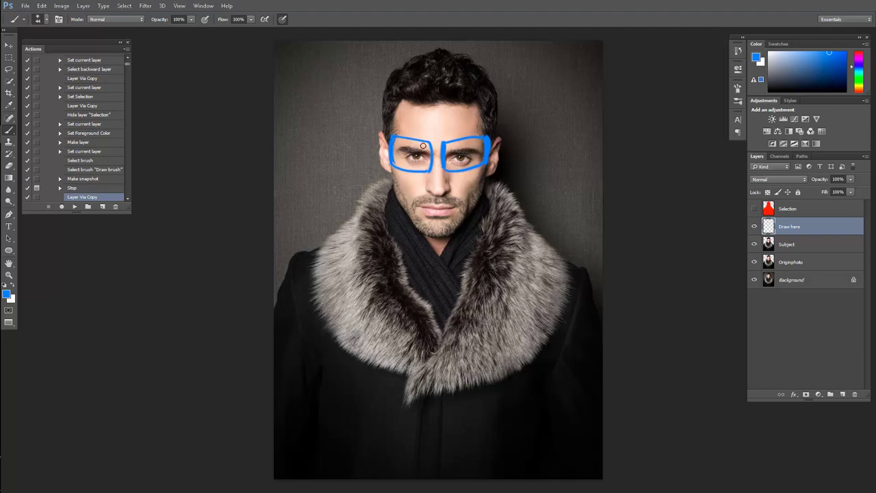
{"action": "left_click_drag", "start_coordinate": [430, 169], "coordinate": [430, 140]}
{"action": "left_click_drag", "start_coordinate": [422, 171], "coordinate": [396, 169]}
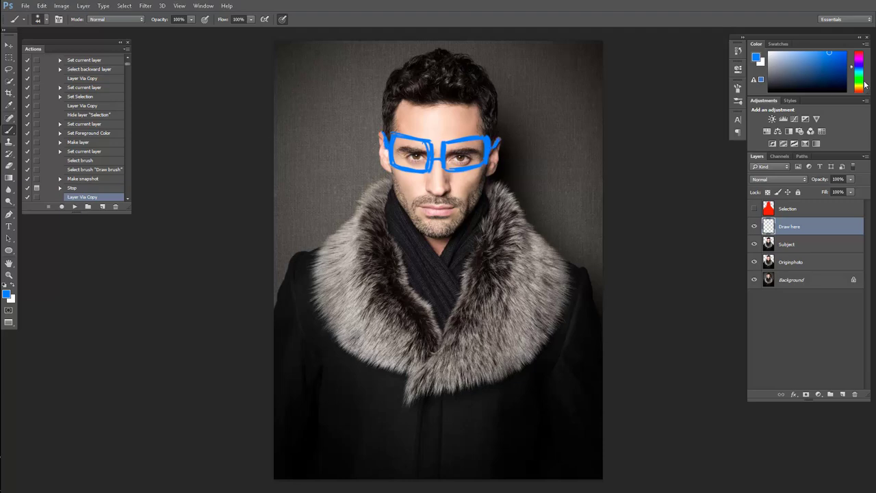
- Scribble a loose magenta outline around the top and sides of the hair
{"action": "left_click", "coordinate": [862, 58]}
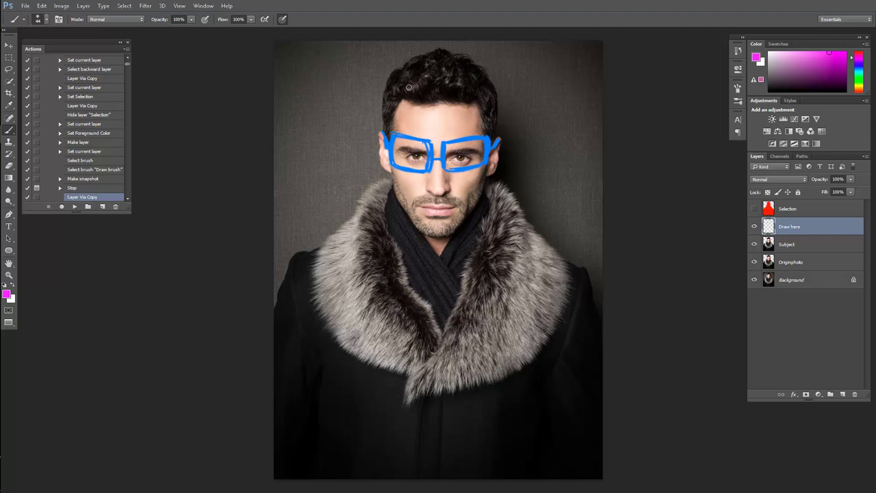
{"action": "left_click_drag", "start_coordinate": [408, 101], "coordinate": [492, 106]}
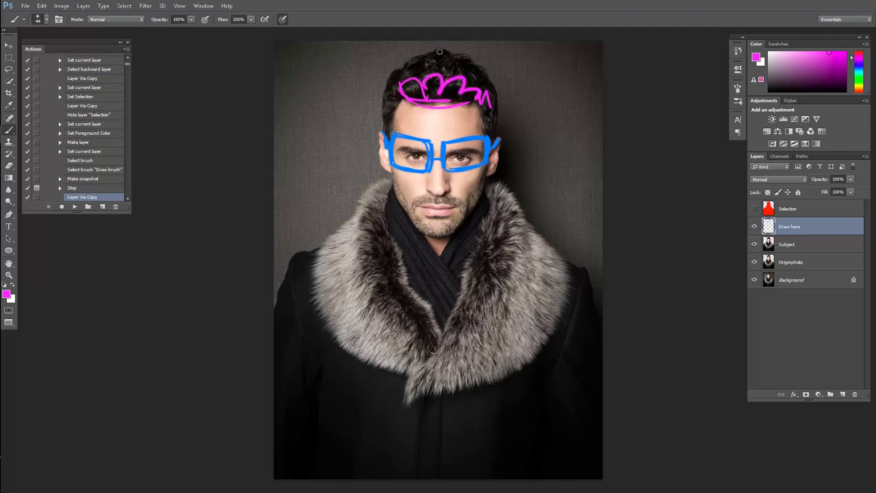
{"action": "left_click_drag", "start_coordinate": [439, 51], "coordinate": [493, 120]}
{"action": "mouse_move", "coordinate": [408, 68]}
{"action": "left_mouse_down"}
{"action": "mouse_move", "coordinate": [385, 102]}
{"action": "mouse_move", "coordinate": [390, 122]}
{"action": "left_mouse_up"}
{"action": "mouse_move", "coordinate": [483, 98]}
{"action": "left_mouse_down"}
{"action": "mouse_move", "coordinate": [498, 102]}
{"action": "mouse_move", "coordinate": [497, 117]}
{"action": "left_mouse_up"}
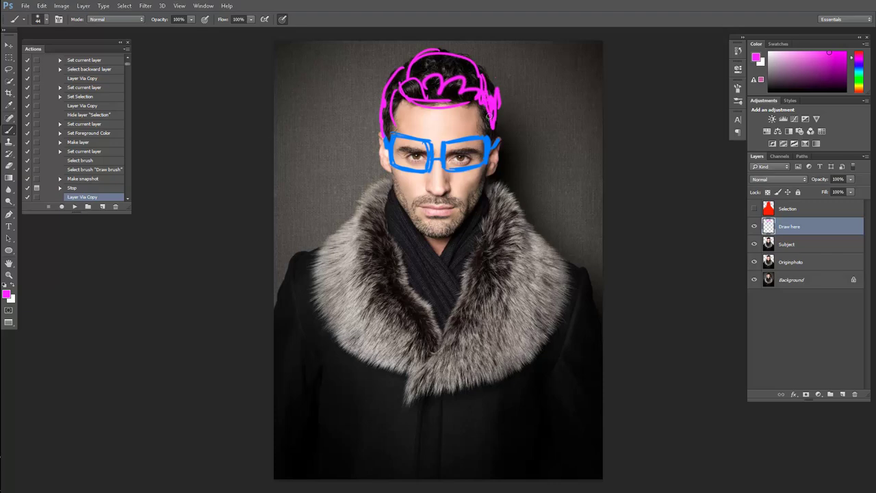
- Pick violet, resize the brush, and paint violet streaks down and beside the scarf
{"action": "left_click", "coordinate": [858, 72]}
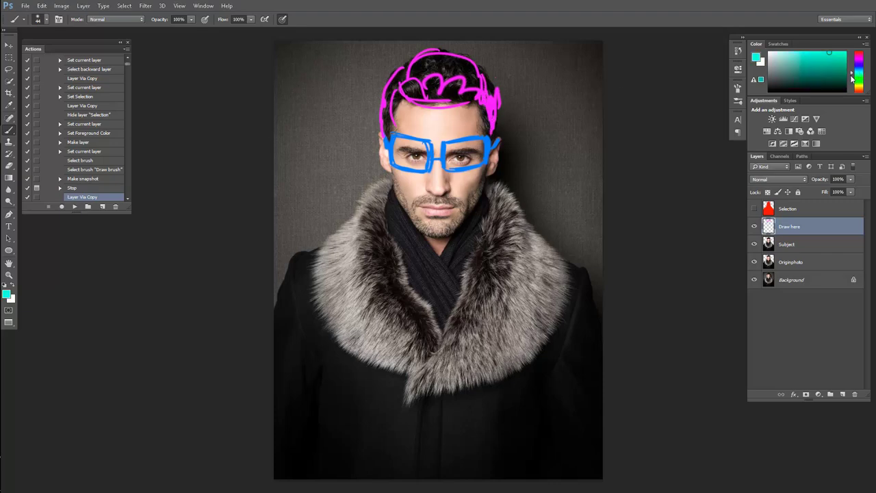
{"action": "left_click_drag", "start_coordinate": [861, 66], "coordinate": [862, 62]}
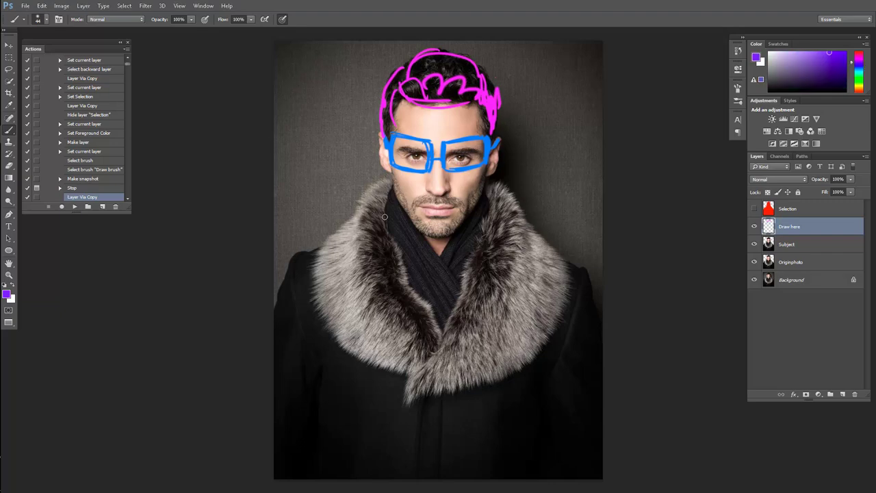
{"action": "left_click_drag", "start_coordinate": [391, 187], "coordinate": [430, 287]}
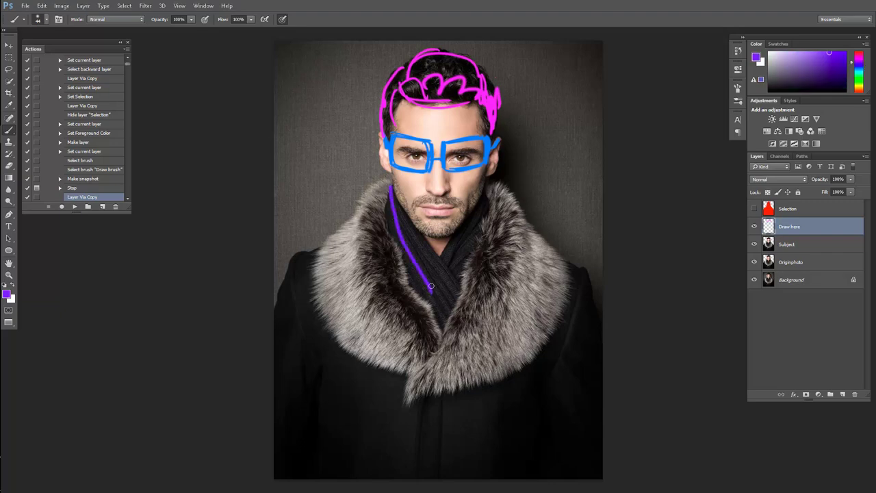
{"action": "right_click", "coordinate": [411, 239]}
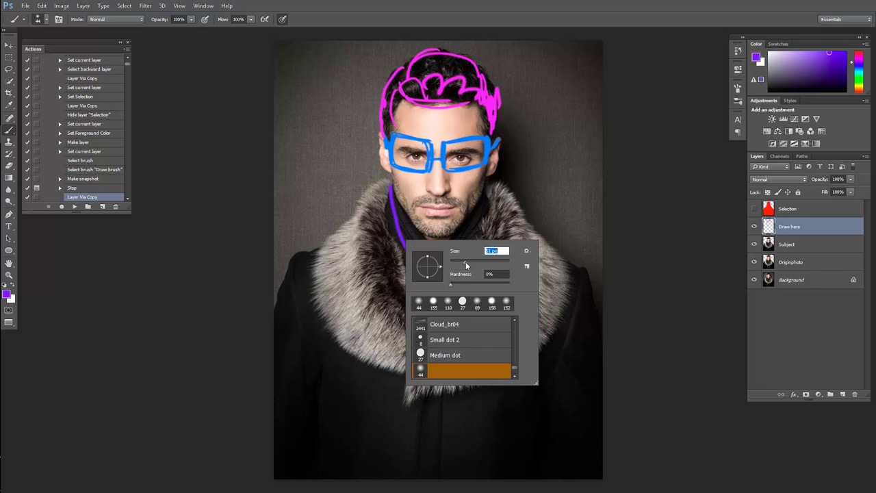
{"action": "left_click", "coordinate": [400, 239]}
{"action": "mouse_move", "coordinate": [391, 190]}
{"action": "left_mouse_down"}
{"action": "mouse_move", "coordinate": [431, 306]}
{"action": "mouse_move", "coordinate": [434, 343]}
{"action": "left_mouse_up"}
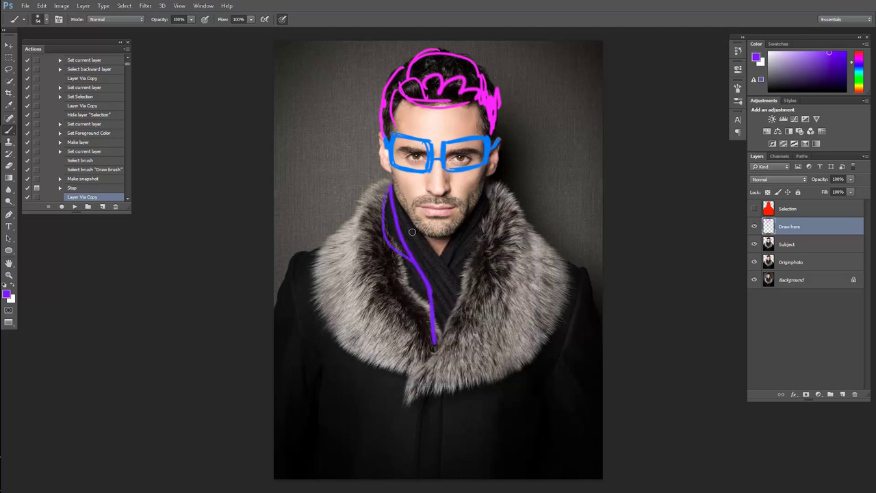
{"action": "left_click_drag", "start_coordinate": [399, 221], "coordinate": [447, 294]}
{"action": "left_click_drag", "start_coordinate": [503, 206], "coordinate": [452, 312]}
{"action": "left_click_drag", "start_coordinate": [496, 229], "coordinate": [472, 299]}
- Paint violet streaks along both fur-collar edges and down the coat
{"action": "left_click_drag", "start_coordinate": [327, 248], "coordinate": [369, 365]}
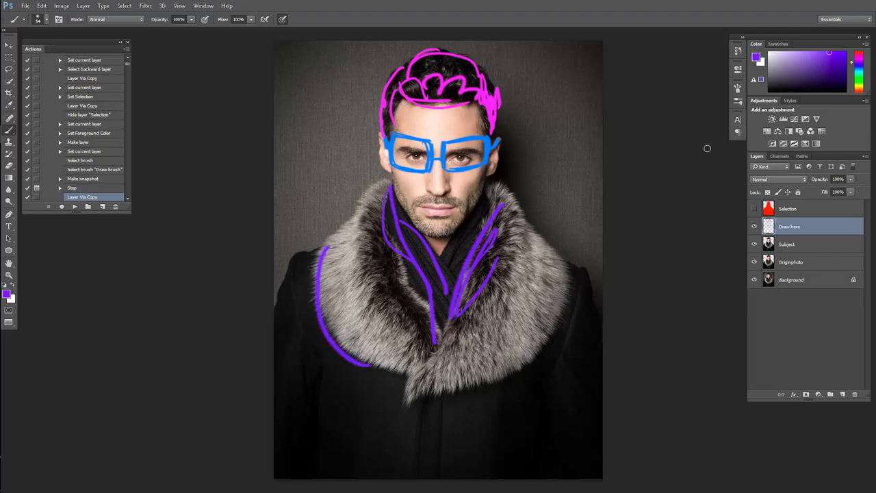
{"action": "left_click", "coordinate": [859, 81]}
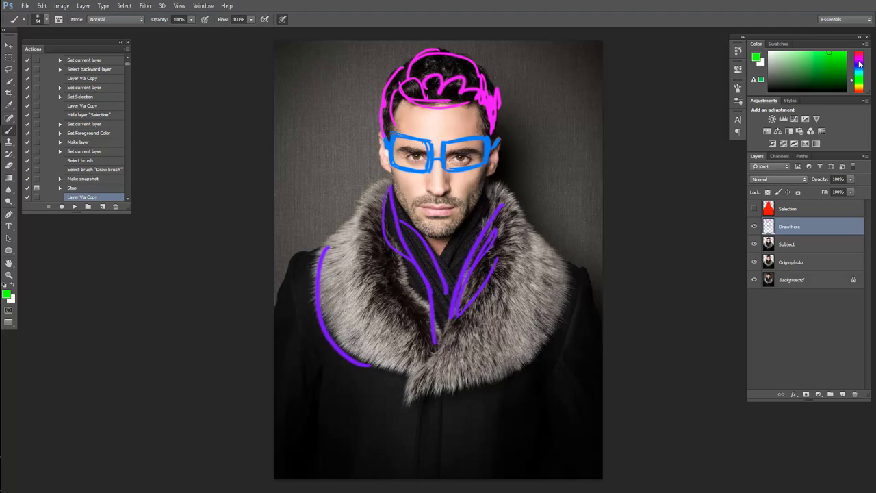
{"action": "left_click", "coordinate": [860, 63]}
{"action": "mouse_move", "coordinate": [557, 279]}
{"action": "left_mouse_down"}
{"action": "mouse_move", "coordinate": [409, 385]}
{"action": "mouse_move", "coordinate": [418, 436]}
{"action": "left_mouse_up"}
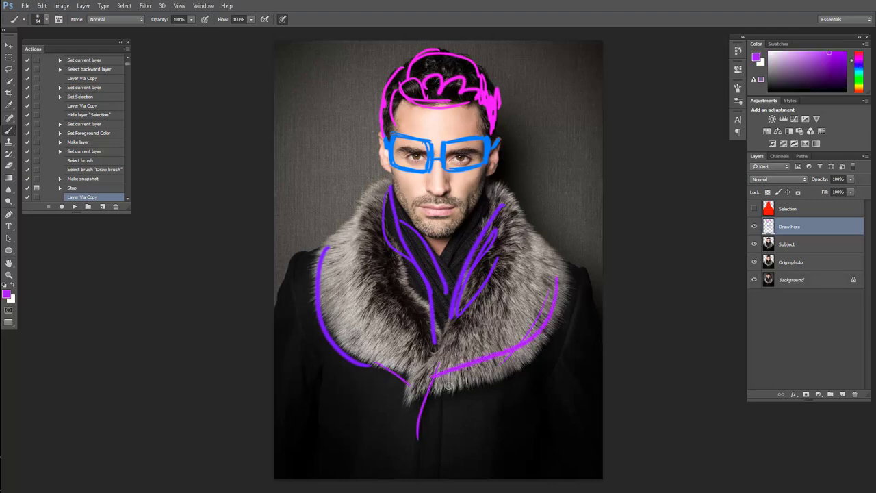
{"action": "left_click_drag", "start_coordinate": [449, 385], "coordinate": [433, 464]}
{"action": "left_click_drag", "start_coordinate": [420, 372], "coordinate": [410, 449]}
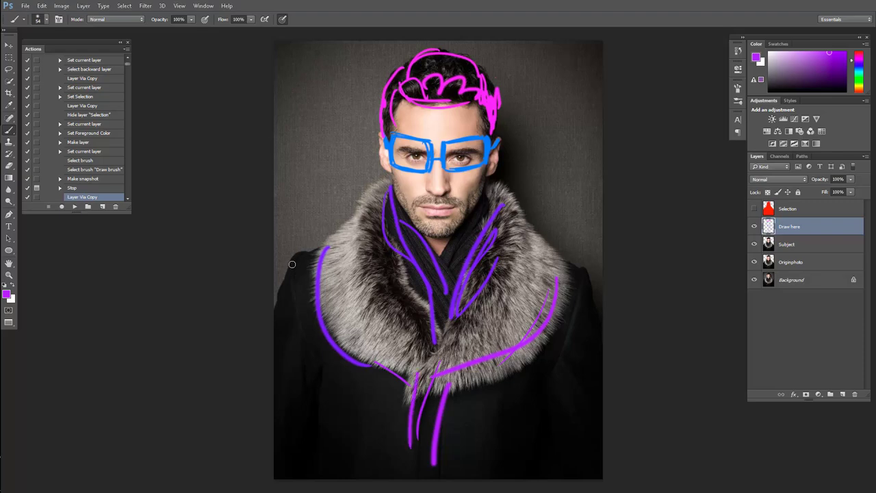
{"action": "left_click_drag", "start_coordinate": [291, 264], "coordinate": [322, 353]}
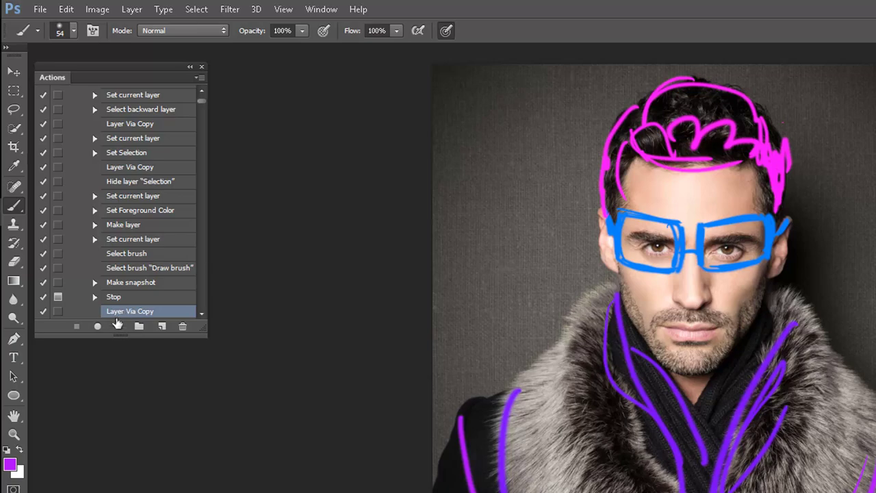
- Play the render action and dismiss the 'Render effects finished!' message
{"action": "left_click", "coordinate": [118, 326]}
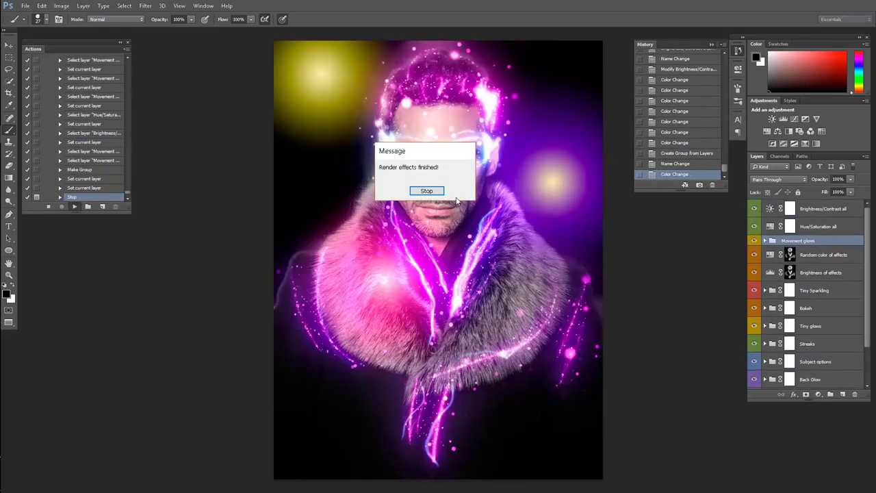
{"action": "left_click", "coordinate": [439, 192]}
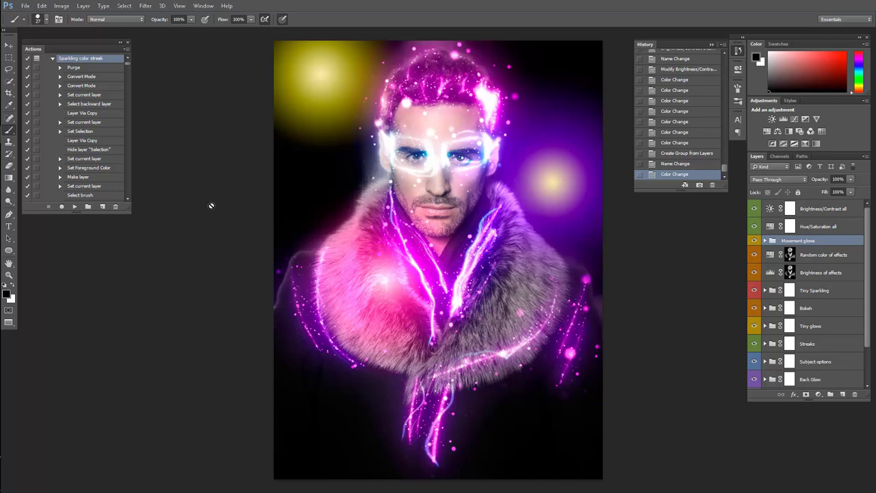
- Switch to the Move tool and expand the Store selection group to inspect its layers
{"action": "key", "text": "v"}
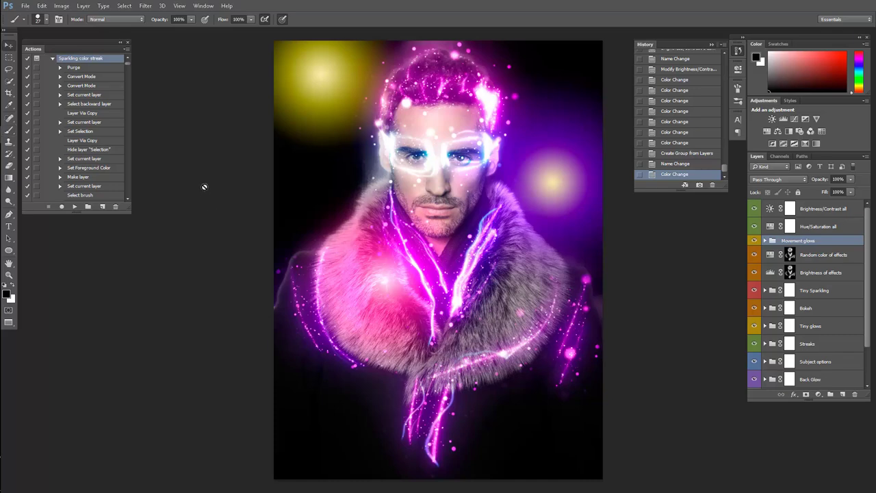
{"action": "scroll", "coordinate": [843, 328], "scroll_direction": "down", "scroll_amount": 3}
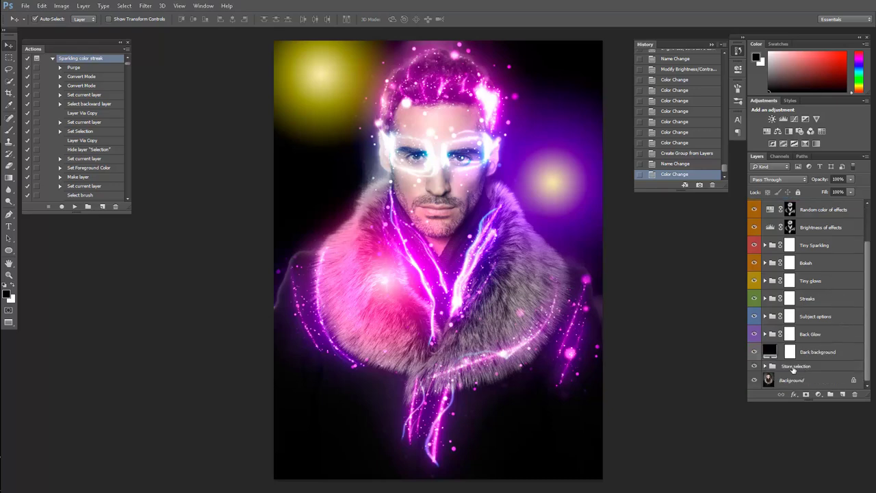
{"action": "left_click", "coordinate": [765, 366]}
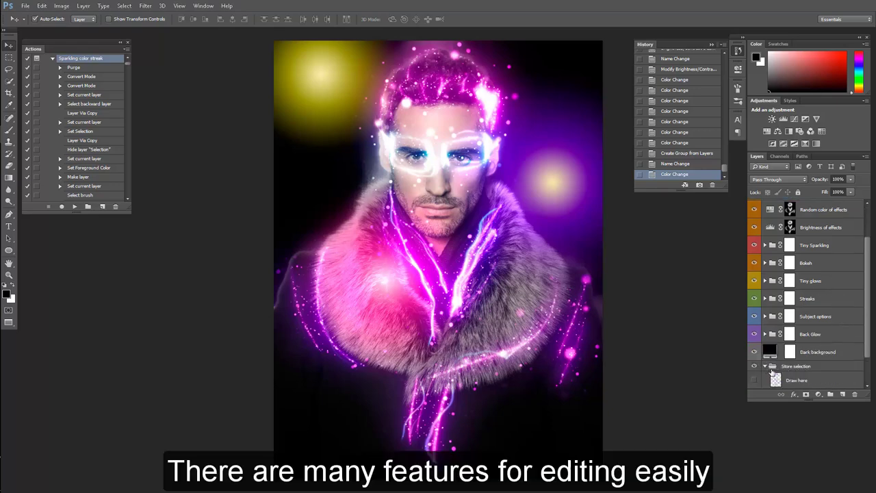
{"action": "scroll", "coordinate": [772, 370], "scroll_direction": "down", "scroll_amount": 2}
{"action": "scroll", "coordinate": [773, 370], "scroll_direction": "down", "scroll_amount": 3}
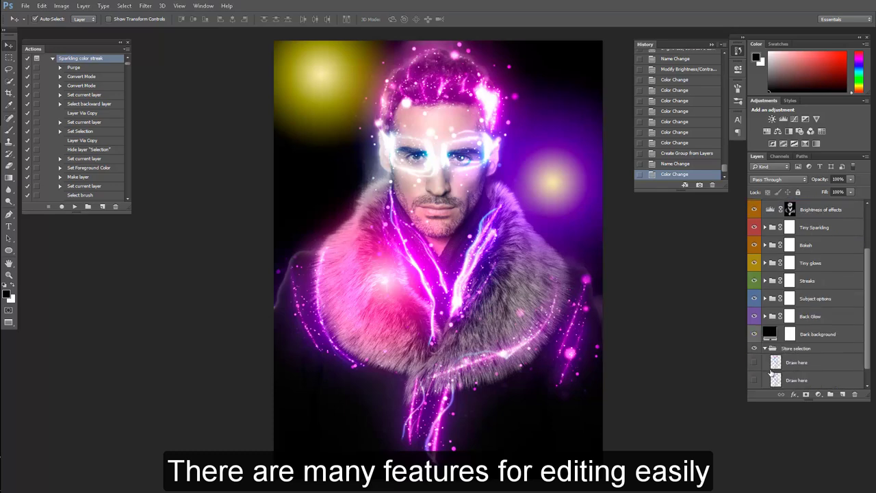
{"action": "scroll", "coordinate": [830, 314], "scroll_direction": "up", "scroll_amount": 3}
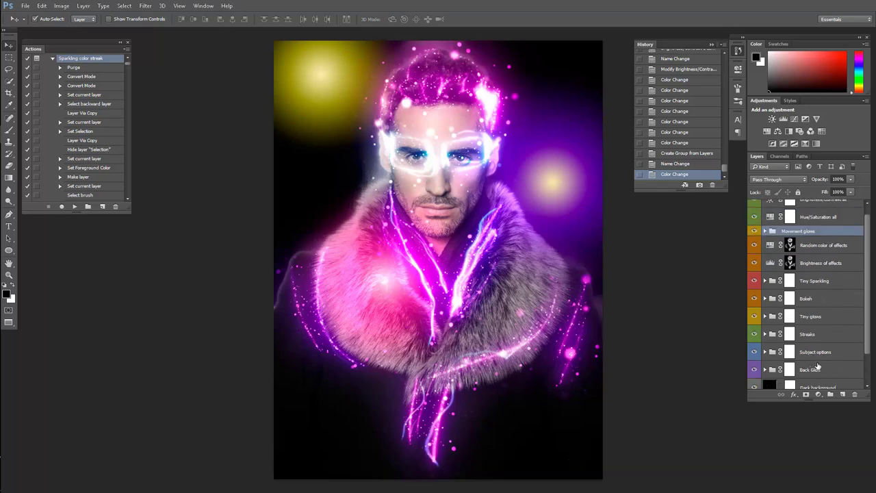
{"action": "scroll", "coordinate": [830, 315], "scroll_direction": "up", "scroll_amount": 1}
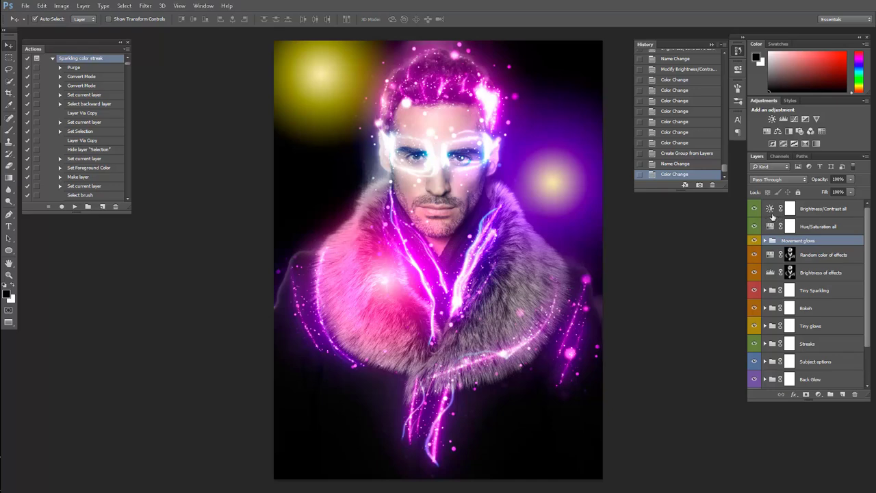
- Nudge brightness and lower contrast in the Brightness/Contrast all adjustment
{"action": "double_click", "coordinate": [770, 210]}
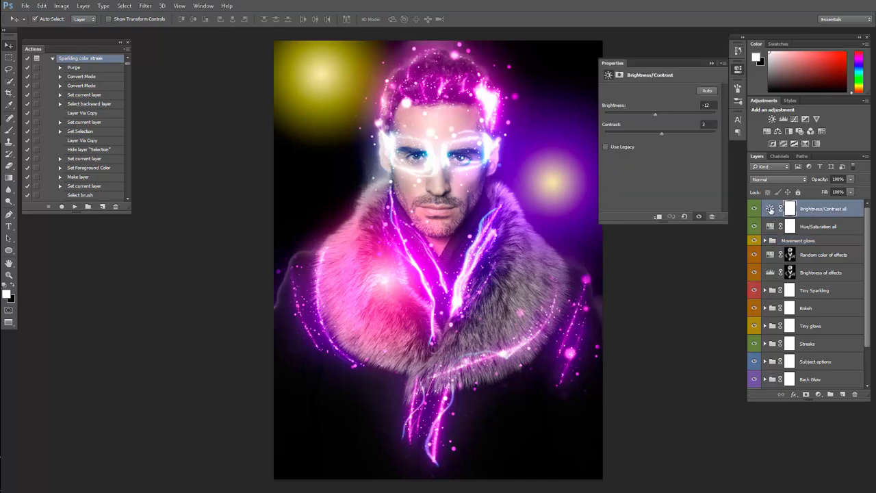
{"action": "mouse_move", "coordinate": [655, 114]}
{"action": "left_mouse_down"}
{"action": "mouse_move", "coordinate": [714, 116]}
{"action": "mouse_move", "coordinate": [626, 119]}
{"action": "mouse_move", "coordinate": [697, 116]}
{"action": "mouse_move", "coordinate": [659, 115]}
{"action": "left_mouse_up"}
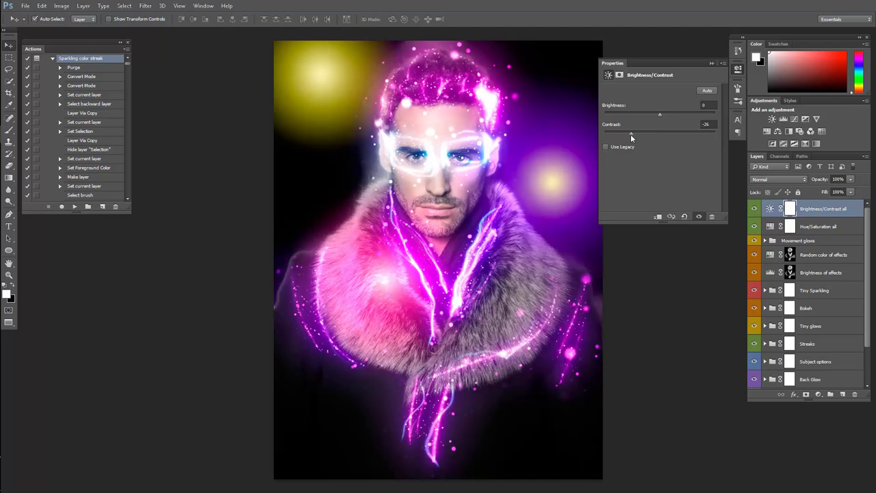
{"action": "mouse_move", "coordinate": [631, 134]}
{"action": "left_mouse_down"}
{"action": "mouse_move", "coordinate": [702, 133]}
{"action": "mouse_move", "coordinate": [602, 138]}
{"action": "mouse_move", "coordinate": [701, 139]}
{"action": "mouse_move", "coordinate": [656, 141]}
{"action": "left_mouse_up"}
- Adjust saturation in Hue/Saturation all, trying a hue shift before resetting Hue to 0
{"action": "left_click", "coordinate": [771, 228]}
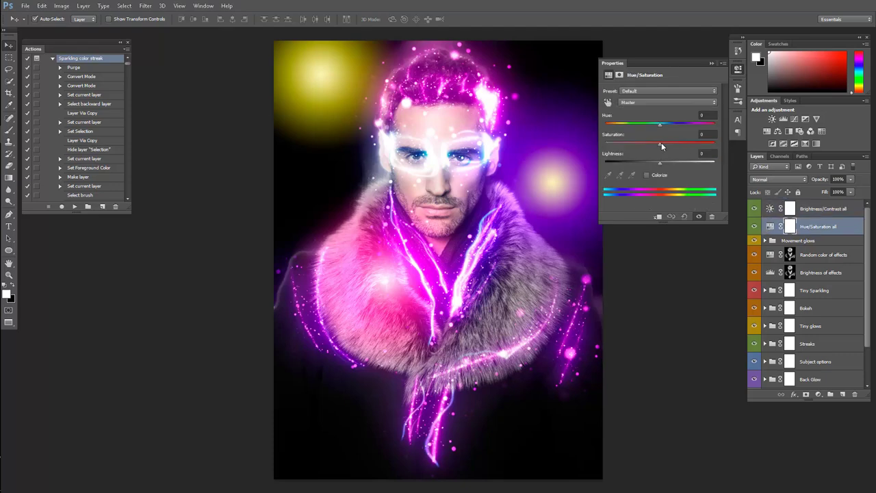
{"action": "mouse_move", "coordinate": [709, 147]}
{"action": "left_mouse_down"}
{"action": "mouse_move", "coordinate": [645, 149]}
{"action": "mouse_move", "coordinate": [663, 152]}
{"action": "left_mouse_up"}
{"action": "mouse_move", "coordinate": [660, 127]}
{"action": "left_mouse_down"}
{"action": "mouse_move", "coordinate": [639, 128]}
{"action": "mouse_move", "coordinate": [668, 130]}
{"action": "mouse_move", "coordinate": [636, 136]}
{"action": "mouse_move", "coordinate": [660, 141]}
{"action": "left_mouse_up"}
{"action": "left_click_drag", "start_coordinate": [657, 128], "coordinate": [661, 126]}
{"action": "left_click", "coordinate": [822, 243]}
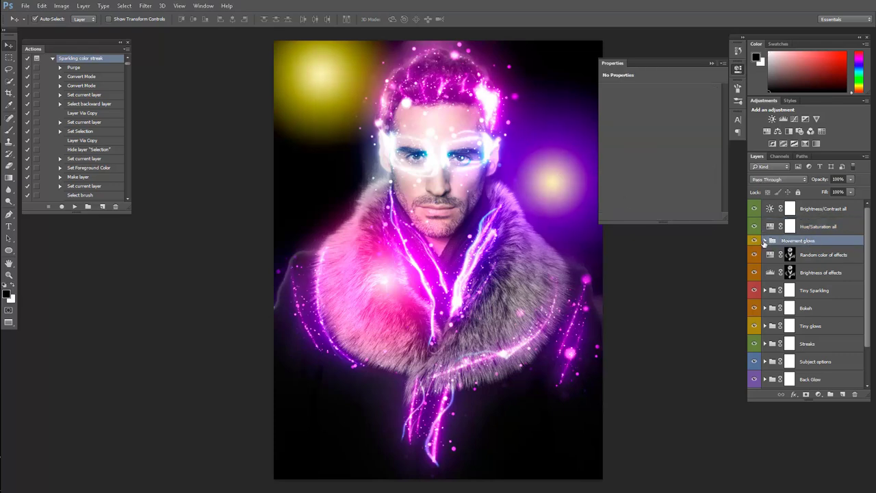
- Hide Movement glow 01 and 02 so only the pink Movement glow 03 remains visible
{"action": "left_click", "coordinate": [765, 241]}
{"action": "scroll", "coordinate": [832, 254], "scroll_direction": "down", "scroll_amount": 1}
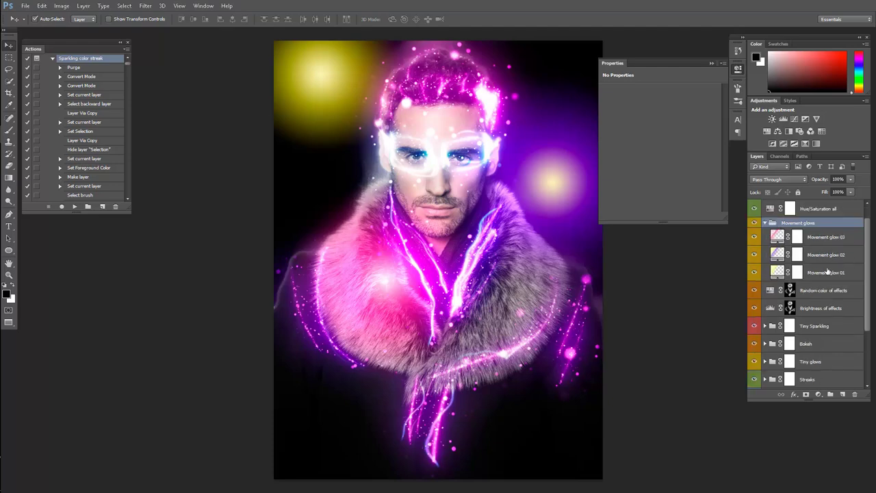
{"action": "left_click", "coordinate": [755, 273]}
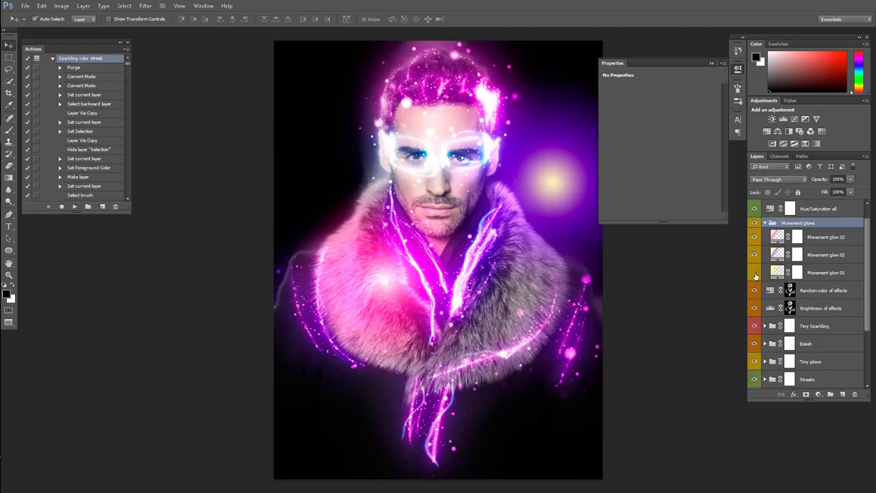
{"action": "left_click", "coordinate": [755, 256]}
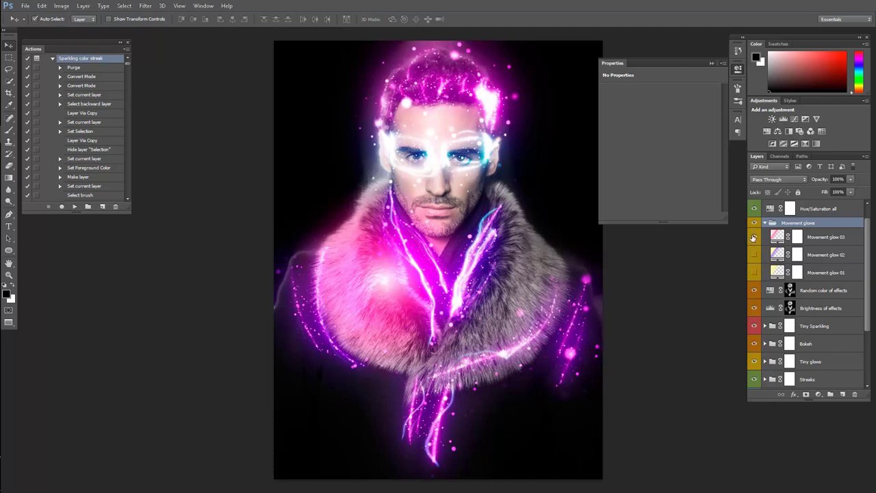
{"action": "left_click", "coordinate": [753, 237]}
{"action": "left_click", "coordinate": [753, 237]}
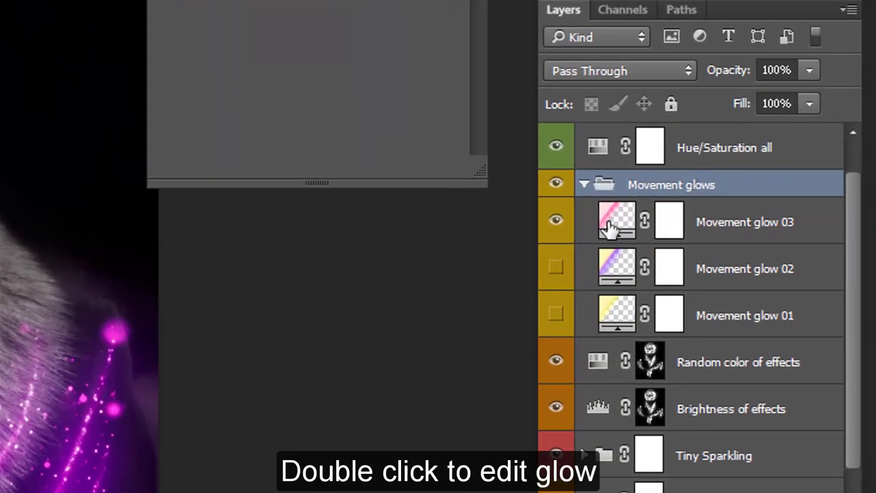
- Move the pink Movement glow 03 gradient up onto the hair
{"action": "double_click", "coordinate": [612, 228]}
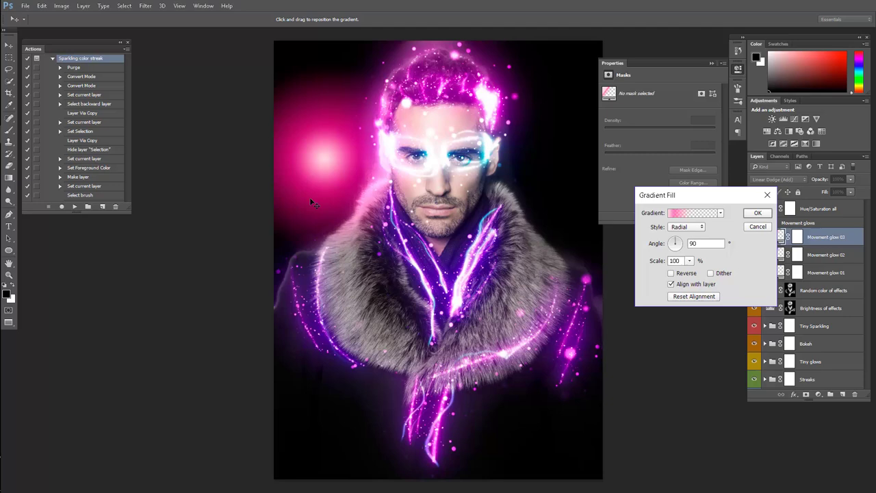
{"action": "mouse_move", "coordinate": [309, 199]}
{"action": "left_mouse_down"}
{"action": "mouse_move", "coordinate": [410, 336]}
{"action": "mouse_move", "coordinate": [312, 168]}
{"action": "mouse_move", "coordinate": [510, 332]}
{"action": "mouse_move", "coordinate": [370, 78]}
{"action": "mouse_move", "coordinate": [327, 55]}
{"action": "mouse_move", "coordinate": [384, 82]}
{"action": "mouse_move", "coordinate": [382, 73]}
{"action": "left_mouse_up"}
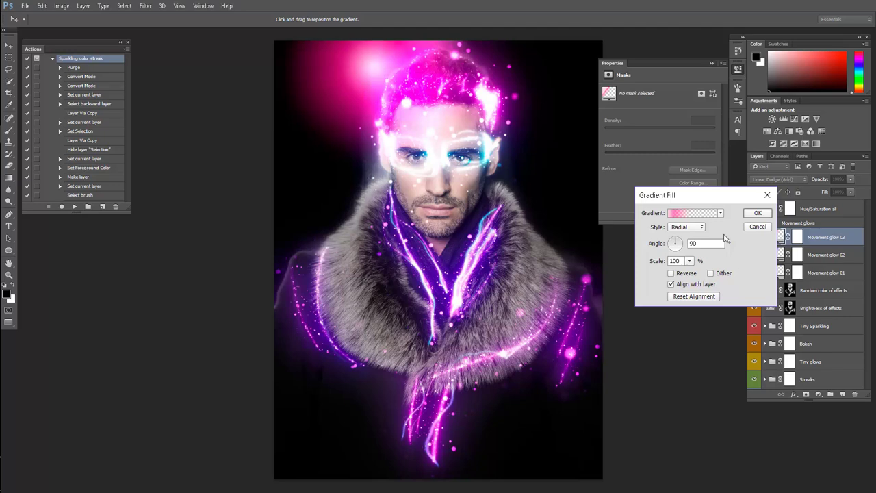
{"action": "left_click", "coordinate": [750, 214]}
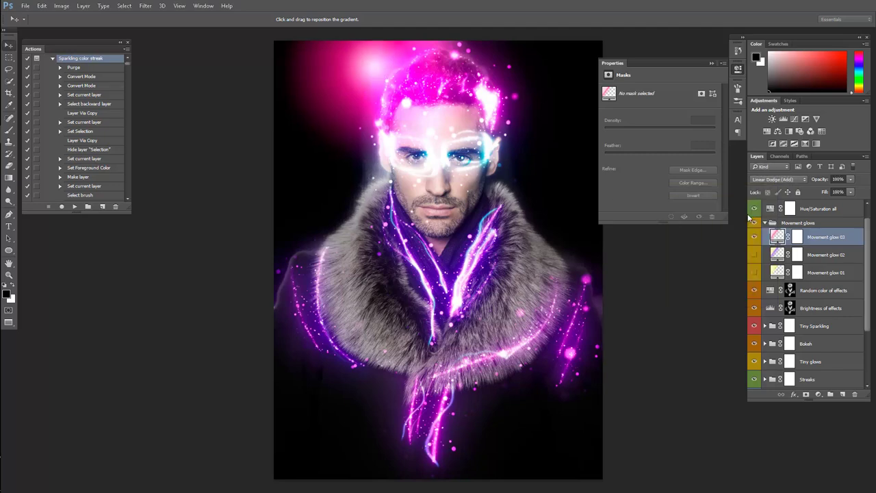
- Place Movement glow 02 on the fur collar at 60% scale, and reshow glow 01
{"action": "left_click", "coordinate": [755, 255]}
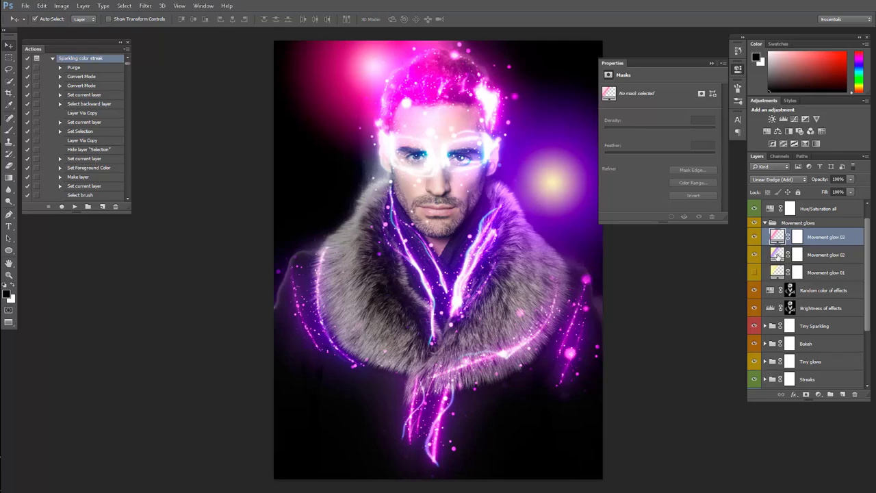
{"action": "double_click", "coordinate": [779, 255]}
{"action": "mouse_move", "coordinate": [575, 192]}
{"action": "left_mouse_down"}
{"action": "mouse_move", "coordinate": [515, 269]}
{"action": "mouse_move", "coordinate": [563, 346]}
{"action": "mouse_move", "coordinate": [485, 312]}
{"action": "left_mouse_up"}
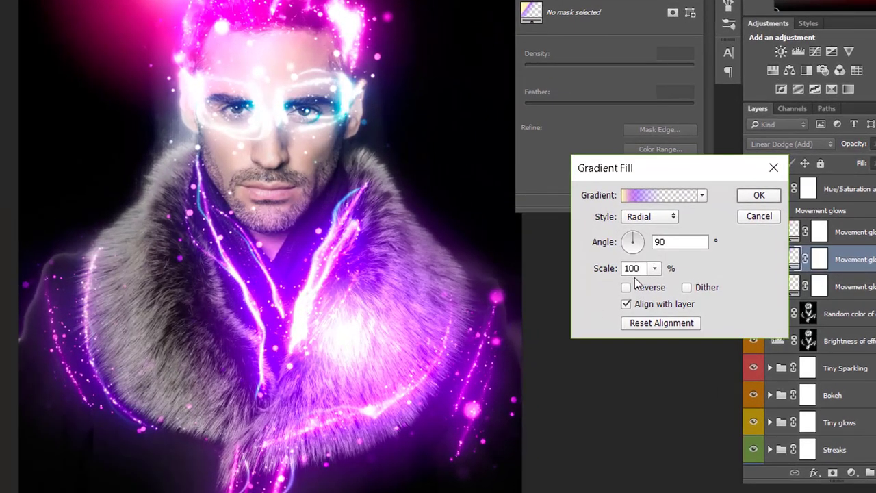
{"action": "left_click", "coordinate": [655, 269]}
{"action": "mouse_move", "coordinate": [648, 285]}
{"action": "left_mouse_down"}
{"action": "mouse_move", "coordinate": [681, 286]}
{"action": "mouse_move", "coordinate": [652, 290]}
{"action": "left_mouse_up"}
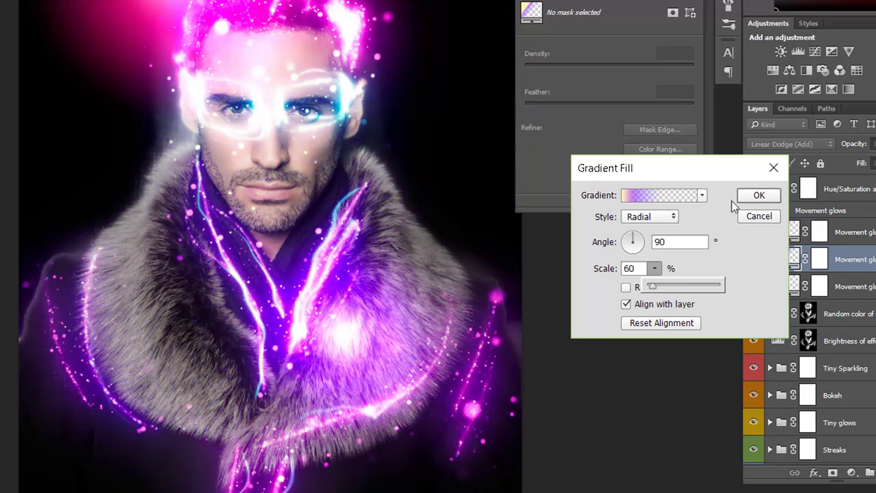
{"action": "left_click", "coordinate": [760, 196]}
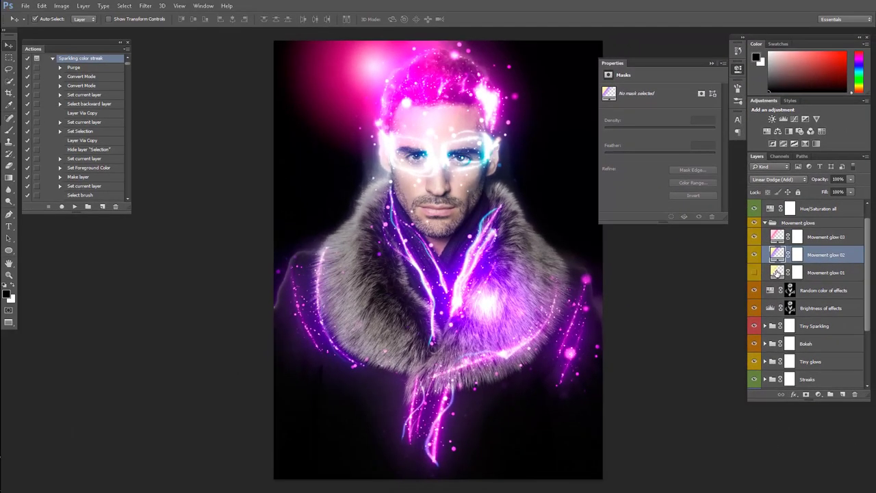
{"action": "left_click", "coordinate": [754, 273]}
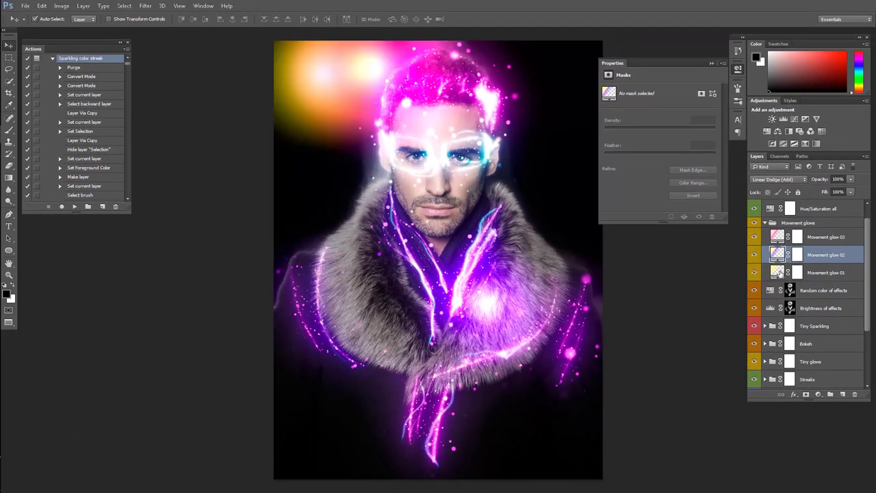
- Move Movement glow 01's yellow glow beside the right shoulder, then hide it and collapse Properties
{"action": "double_click", "coordinate": [777, 272]}
{"action": "mouse_move", "coordinate": [337, 82]}
{"action": "left_mouse_down"}
{"action": "mouse_move", "coordinate": [361, 215]}
{"action": "mouse_move", "coordinate": [303, 235]}
{"action": "mouse_move", "coordinate": [345, 246]}
{"action": "mouse_move", "coordinate": [569, 217]}
{"action": "left_mouse_up"}
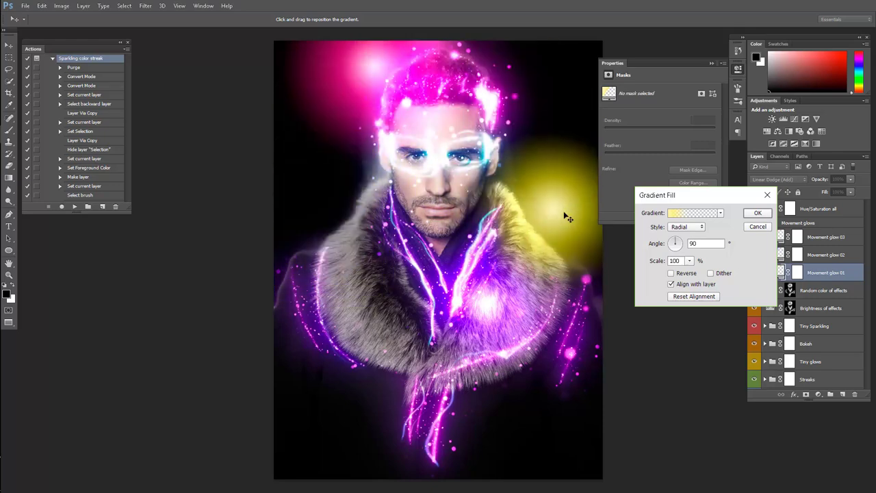
{"action": "left_click", "coordinate": [757, 213]}
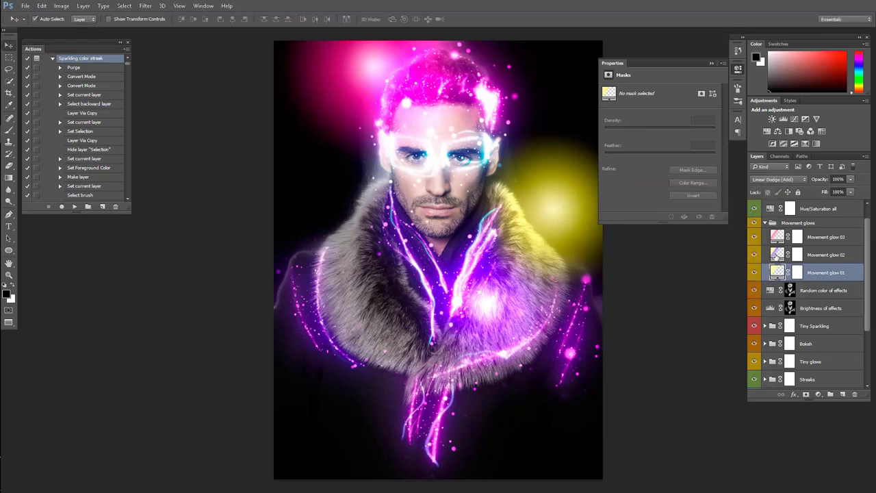
{"action": "left_click", "coordinate": [755, 273]}
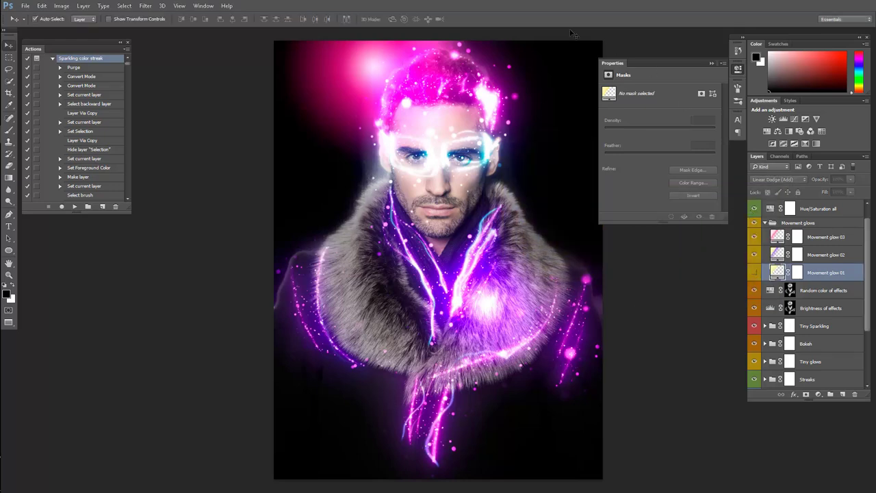
{"action": "left_click", "coordinate": [621, 65]}
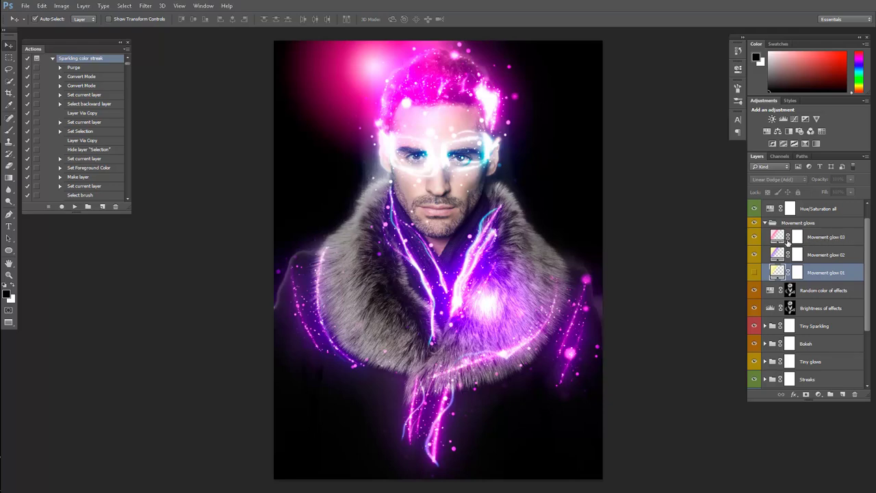
- Show Movement glow 01 and change its yellow gradient stop to a deep cyan blue
{"action": "left_click", "coordinate": [754, 273]}
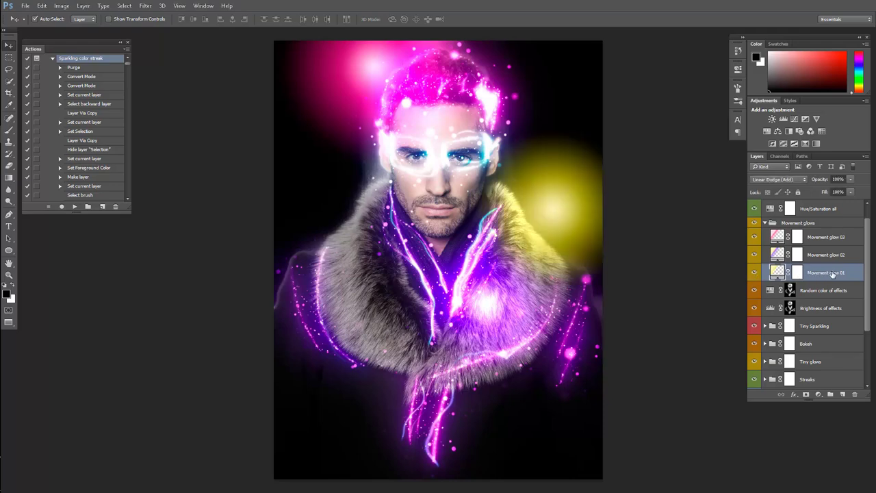
{"action": "double_click", "coordinate": [777, 273]}
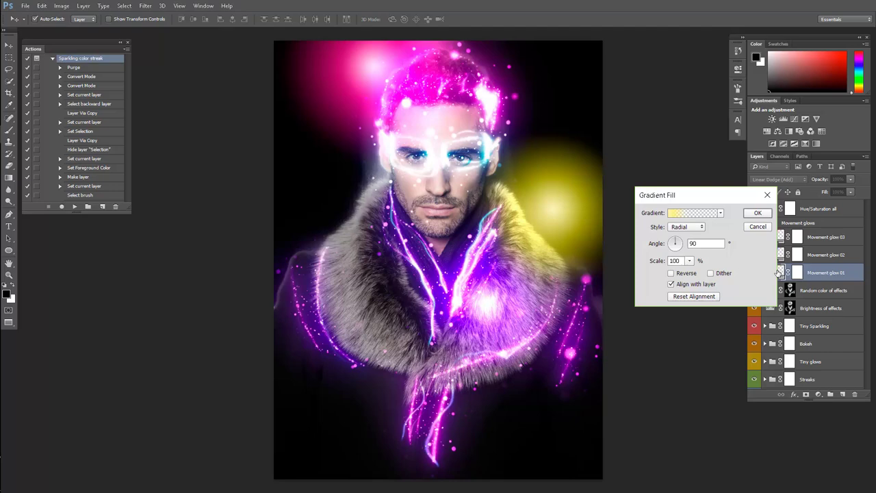
{"action": "left_click", "coordinate": [686, 215]}
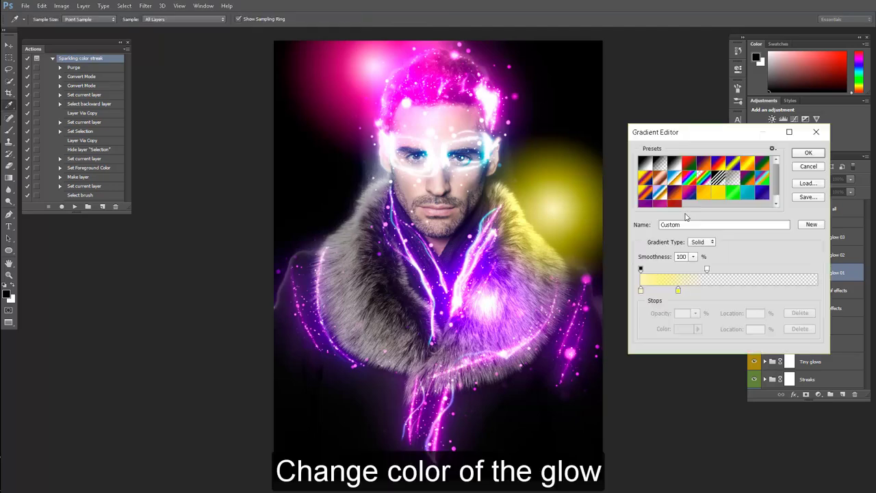
{"action": "left_click", "coordinate": [678, 290]}
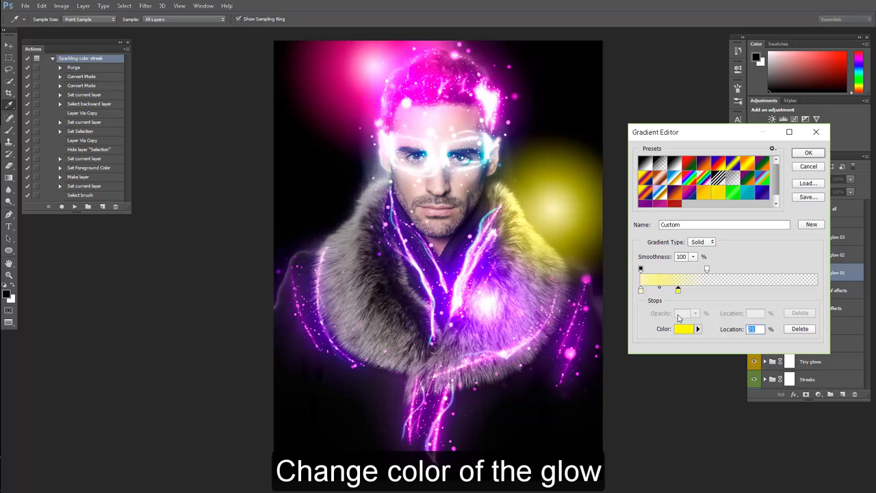
{"action": "left_click", "coordinate": [681, 329]}
{"action": "left_click", "coordinate": [740, 254]}
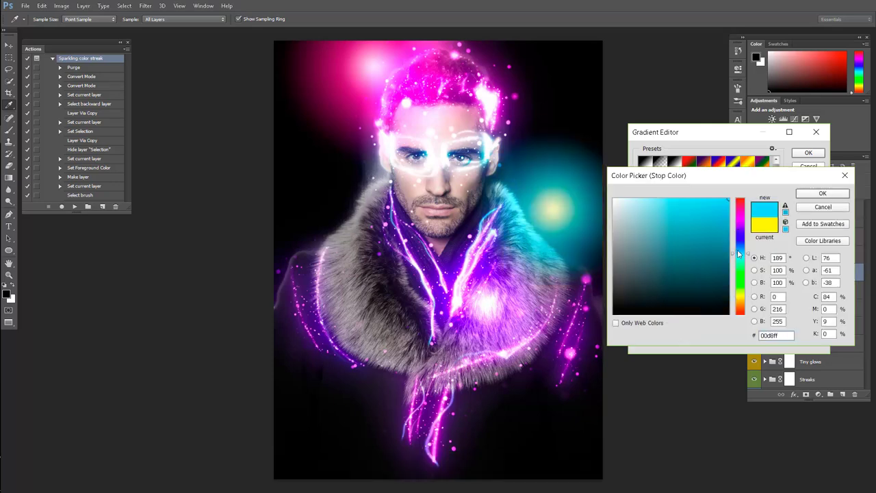
{"action": "mouse_move", "coordinate": [738, 254]}
{"action": "left_mouse_down"}
{"action": "mouse_move", "coordinate": [741, 269]}
{"action": "mouse_move", "coordinate": [744, 252]}
{"action": "left_mouse_up"}
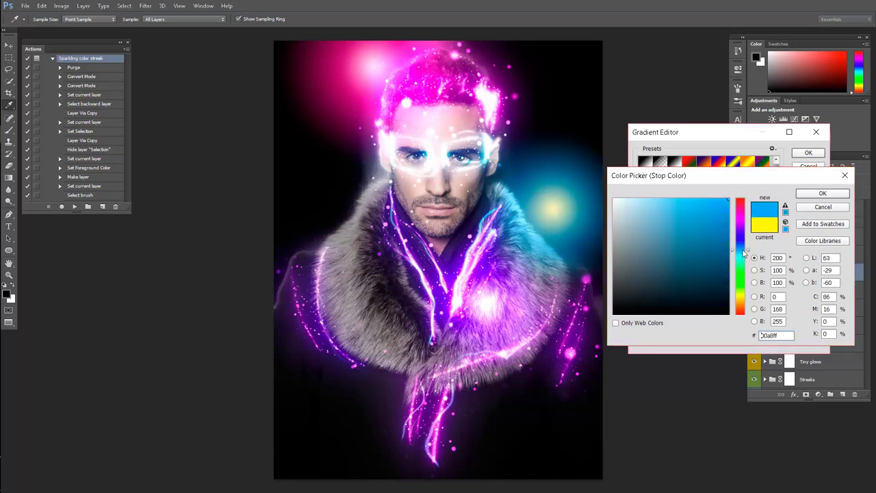
{"action": "left_click", "coordinate": [815, 194]}
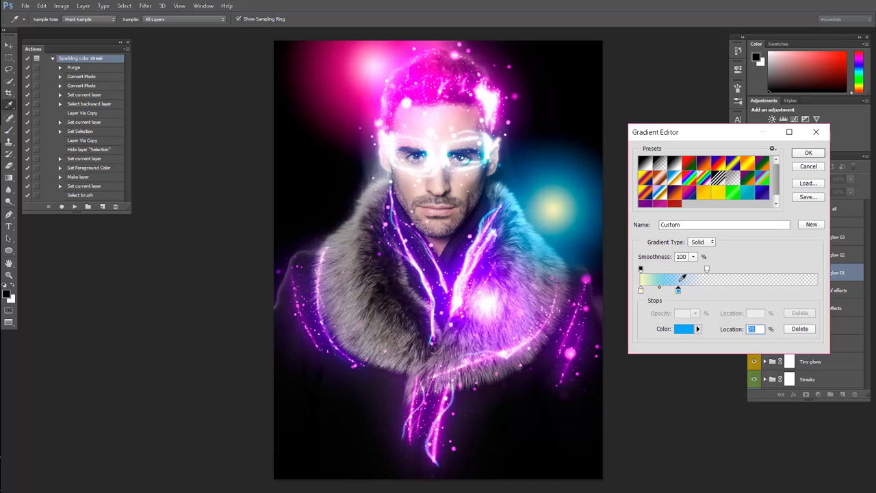
- Change the cream gradient stop to a pale light blue and apply the gradient
{"action": "left_click", "coordinate": [641, 291]}
{"action": "left_click", "coordinate": [683, 328]}
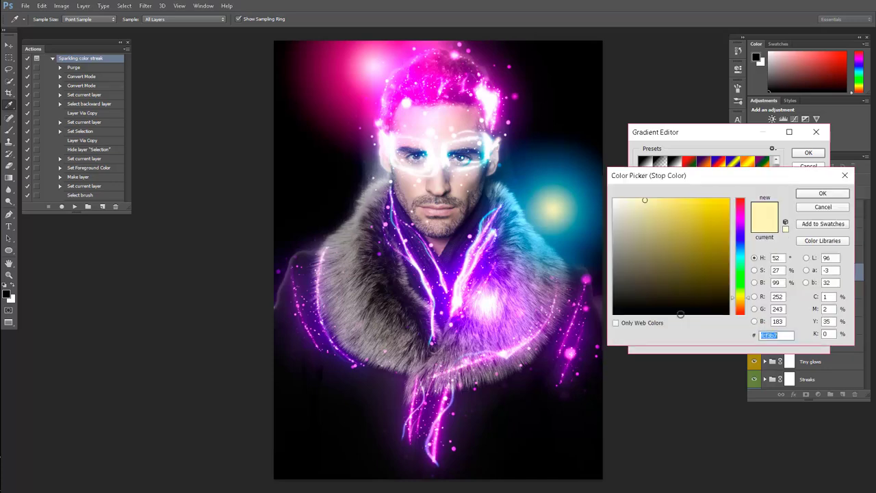
{"action": "left_click", "coordinate": [744, 253]}
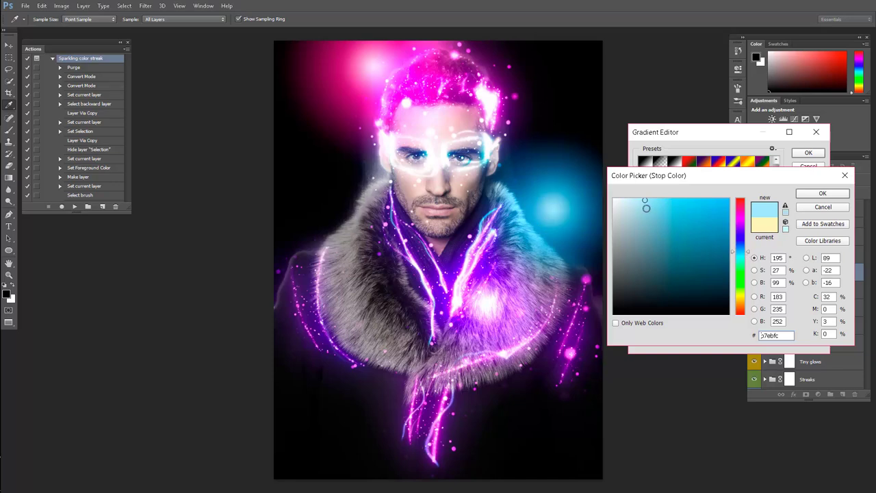
{"action": "left_click", "coordinate": [622, 199]}
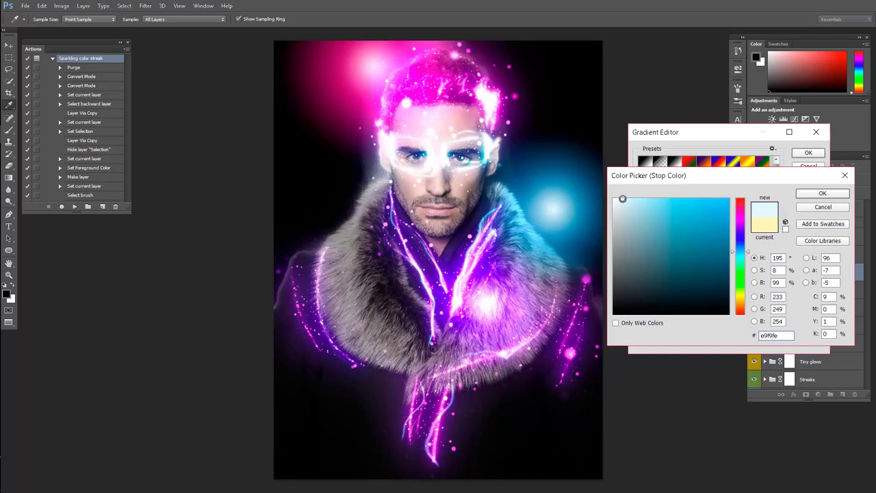
{"action": "left_click", "coordinate": [823, 194]}
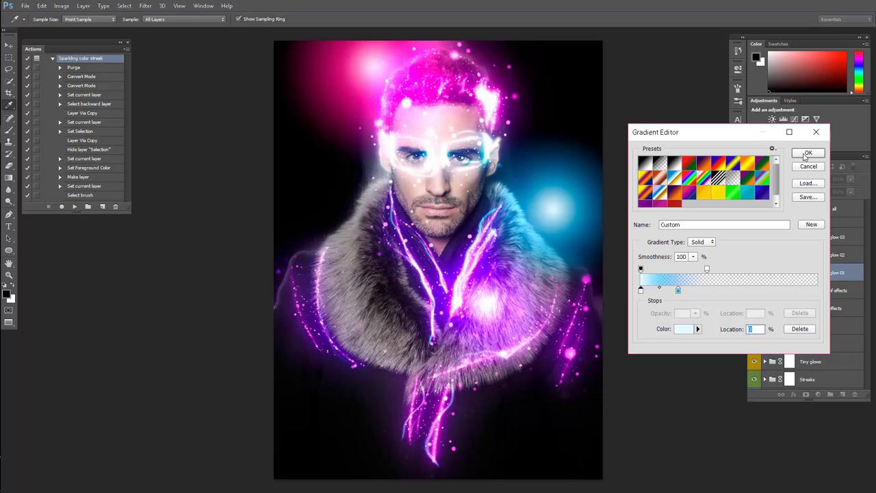
{"action": "left_click", "coordinate": [808, 154]}
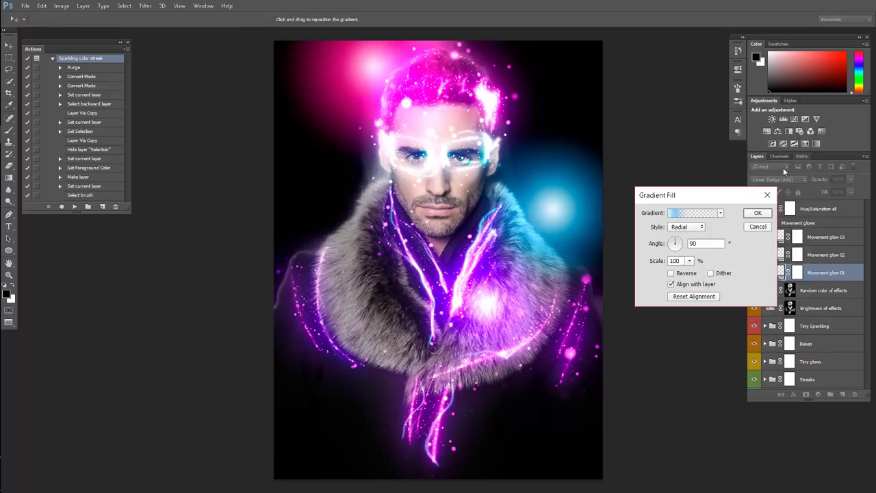
- Enlarge the cyan glow and move it beside the right side of the man's face
{"action": "left_click", "coordinate": [689, 261]}
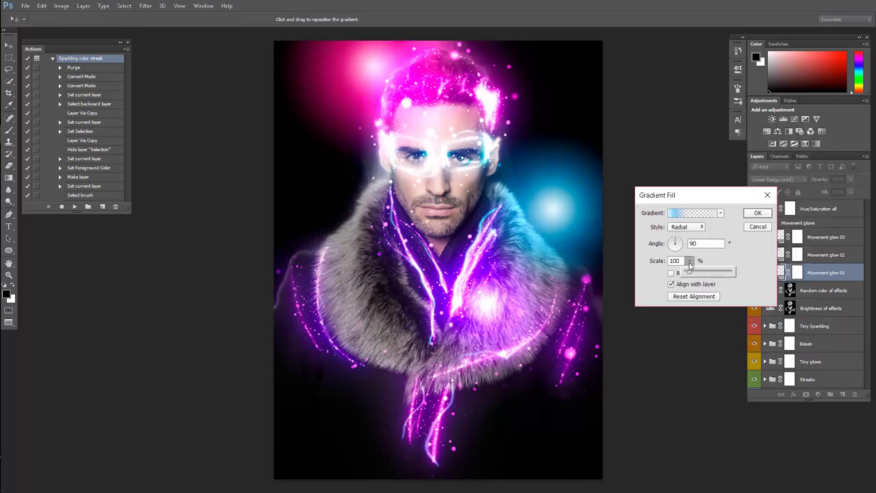
{"action": "left_click_drag", "start_coordinate": [689, 273], "coordinate": [694, 275]}
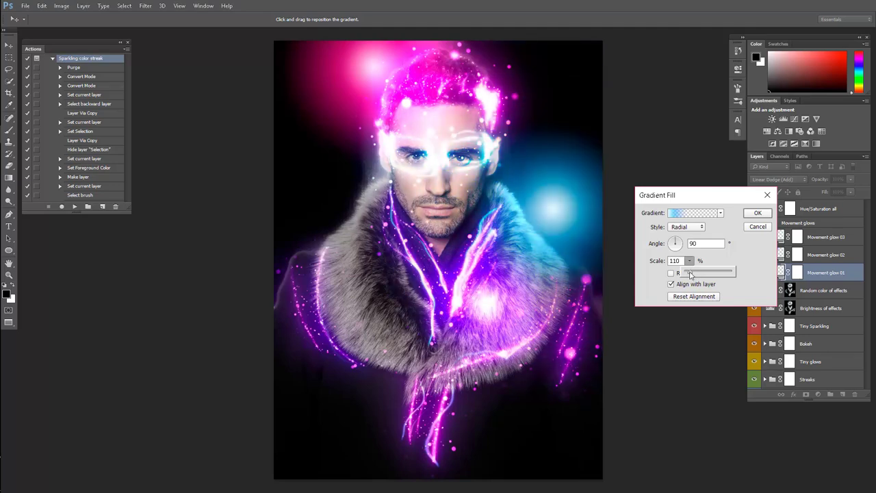
{"action": "left_click", "coordinate": [758, 213]}
{"action": "left_click_drag", "start_coordinate": [570, 204], "coordinate": [556, 184]}
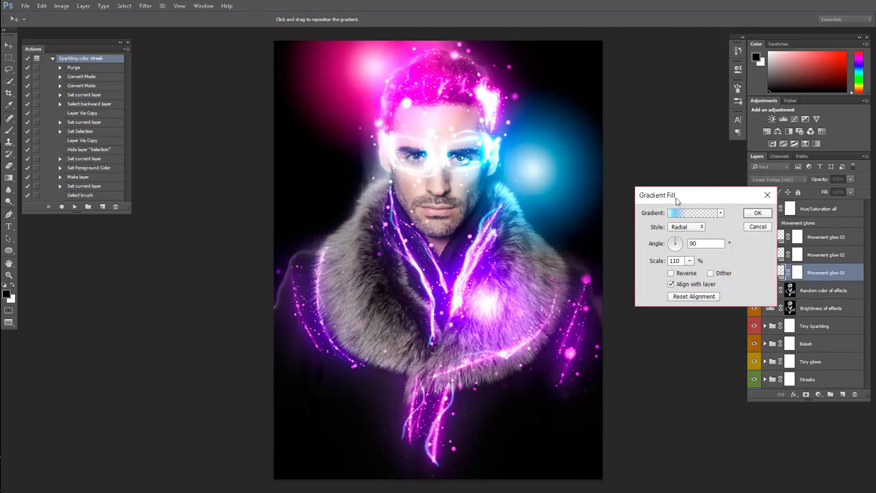
{"action": "left_click", "coordinate": [758, 214]}
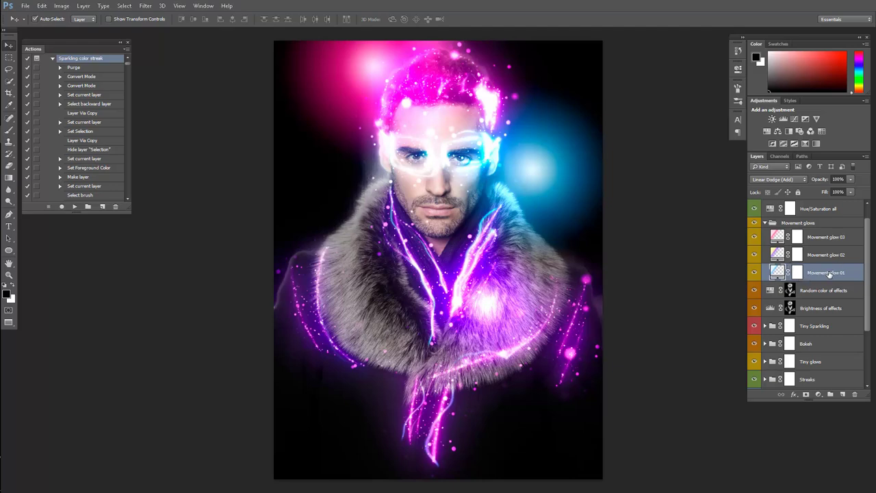
{"action": "key", "text": "ctrl+j"}
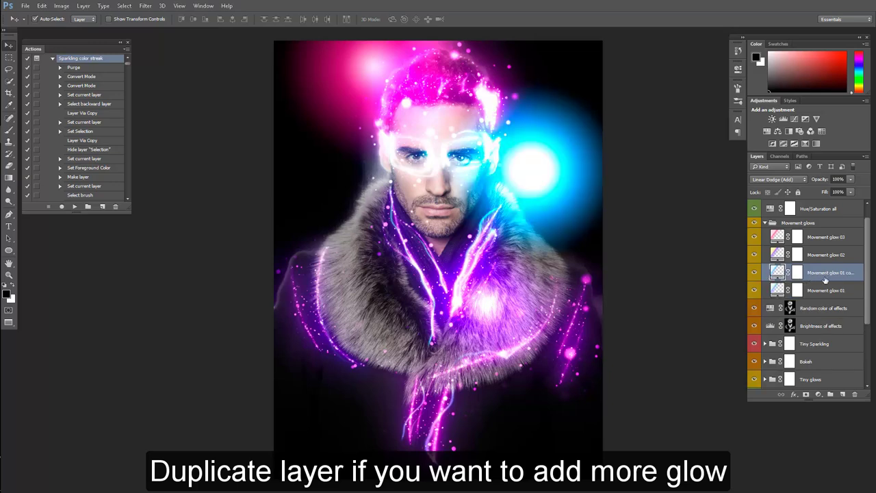
{"action": "double_click", "coordinate": [776, 273]}
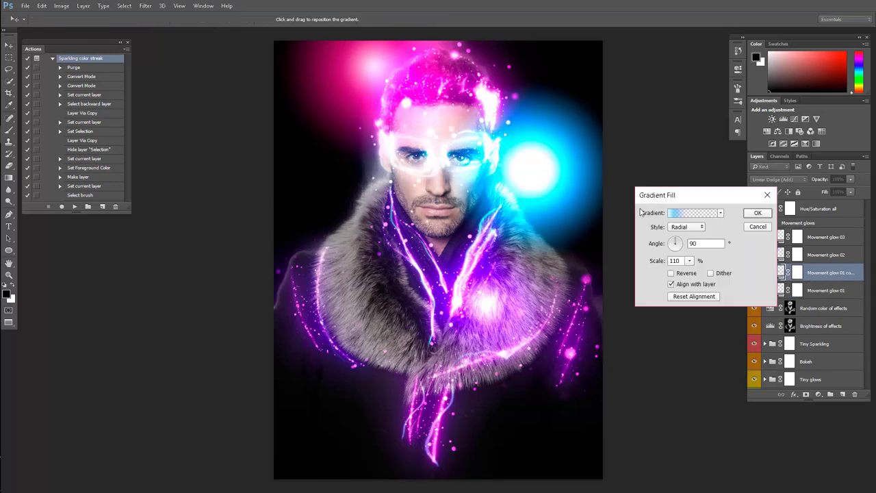
{"action": "mouse_move", "coordinate": [538, 180]}
{"action": "left_mouse_down"}
{"action": "mouse_move", "coordinate": [343, 249]}
{"action": "mouse_move", "coordinate": [308, 209]}
{"action": "mouse_move", "coordinate": [301, 219]}
{"action": "mouse_move", "coordinate": [357, 275]}
{"action": "mouse_move", "coordinate": [336, 250]}
{"action": "left_mouse_up"}
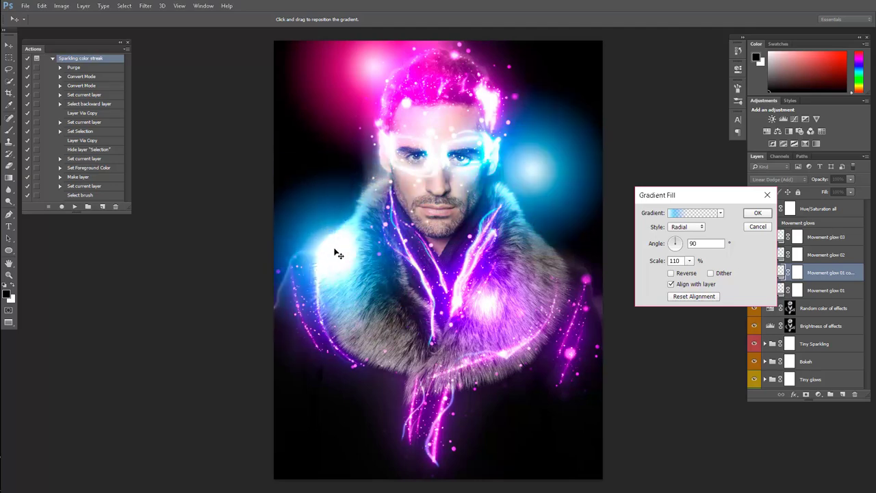
{"action": "left_click", "coordinate": [758, 213]}
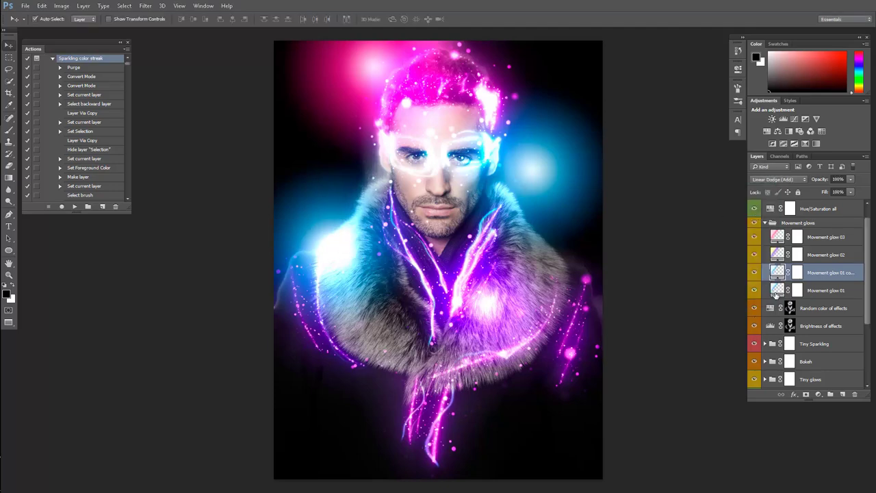
{"action": "left_click_drag", "start_coordinate": [777, 273], "coordinate": [855, 394]}
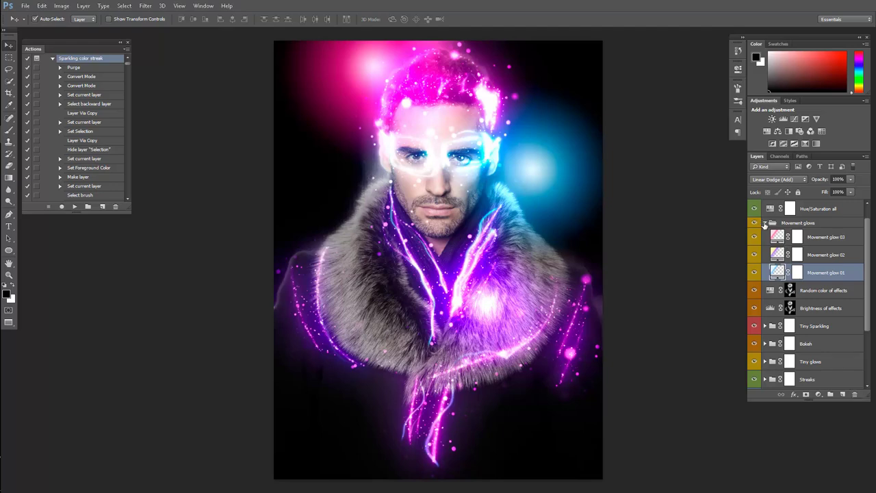
{"action": "left_click", "coordinate": [765, 224]}
- Set the Random color of effects Hue/Saturation to Hue -2 and Saturation -4
{"action": "left_click", "coordinate": [790, 238]}
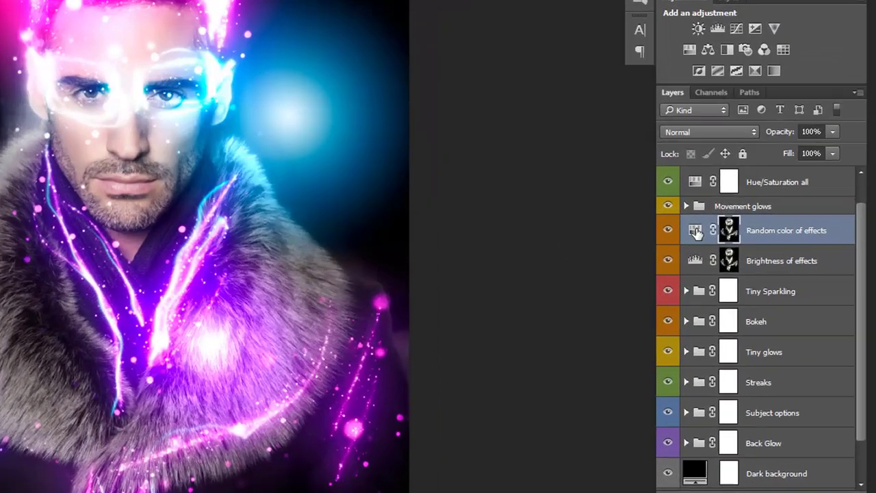
{"action": "double_click", "coordinate": [696, 232]}
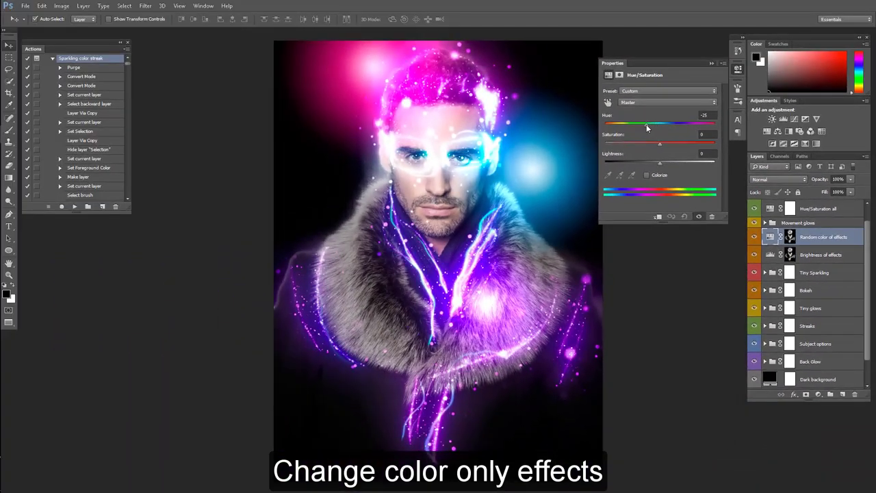
{"action": "mouse_move", "coordinate": [646, 124]}
{"action": "left_mouse_down"}
{"action": "mouse_move", "coordinate": [704, 130]}
{"action": "mouse_move", "coordinate": [626, 126]}
{"action": "mouse_move", "coordinate": [715, 137]}
{"action": "left_mouse_up"}
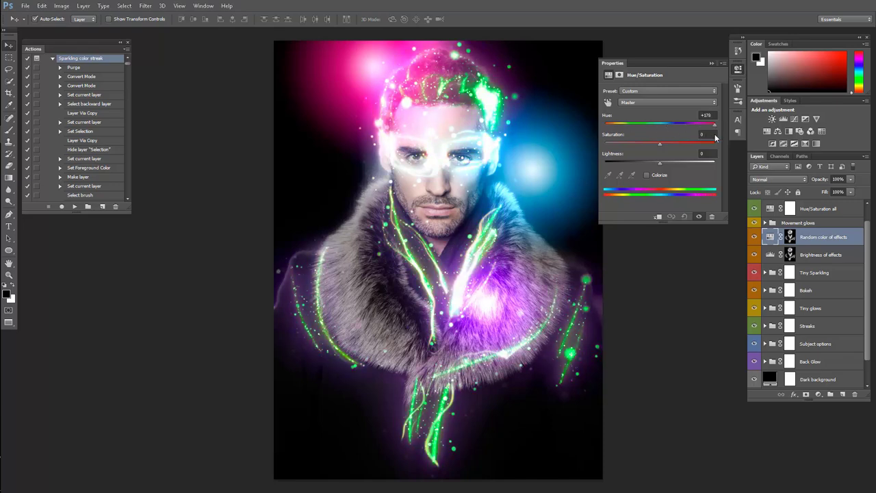
{"action": "mouse_move", "coordinate": [725, 135]}
{"action": "left_mouse_down"}
{"action": "mouse_move", "coordinate": [660, 128]}
{"action": "mouse_move", "coordinate": [609, 146]}
{"action": "mouse_move", "coordinate": [707, 147]}
{"action": "mouse_move", "coordinate": [655, 146]}
{"action": "left_mouse_up"}
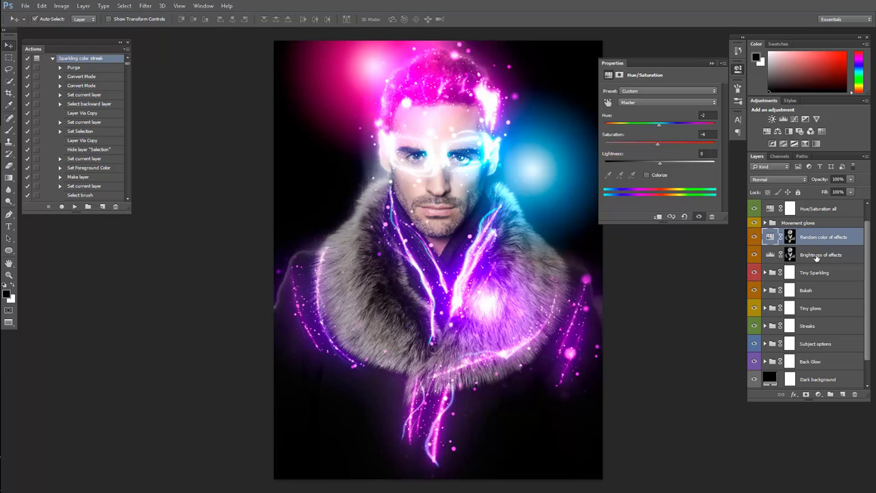
- Set the Brightness of effects Levels input values to 65, 0.84 and 255
{"action": "left_click", "coordinate": [769, 256]}
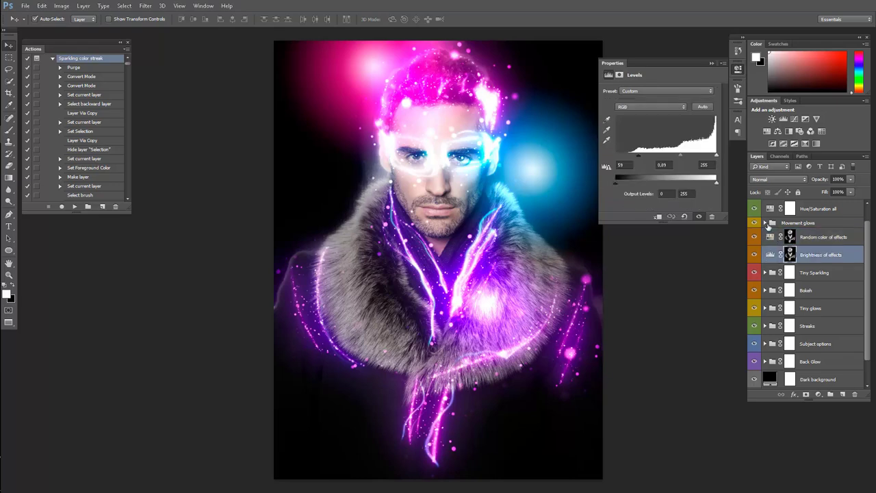
{"action": "left_click_drag", "start_coordinate": [638, 156], "coordinate": [615, 156]}
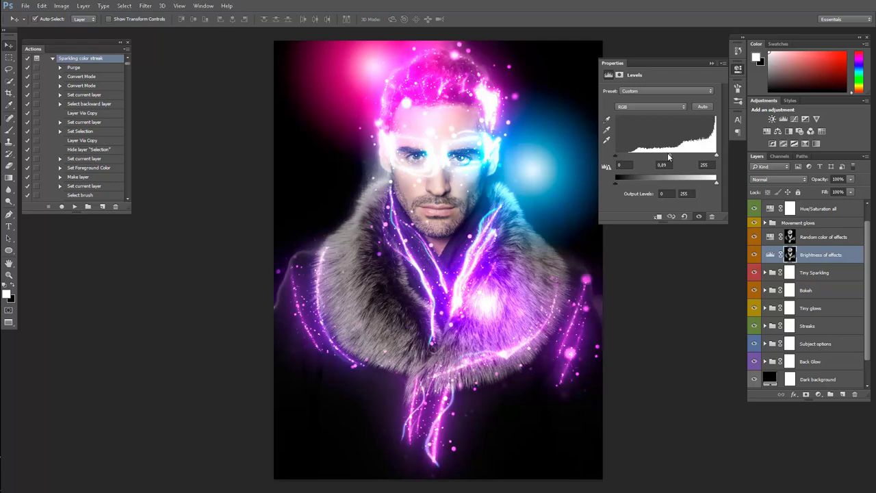
{"action": "mouse_move", "coordinate": [668, 156]}
{"action": "left_mouse_down"}
{"action": "mouse_move", "coordinate": [633, 157]}
{"action": "mouse_move", "coordinate": [645, 156]}
{"action": "left_mouse_up"}
{"action": "left_click_drag", "start_coordinate": [712, 156], "coordinate": [641, 155]}
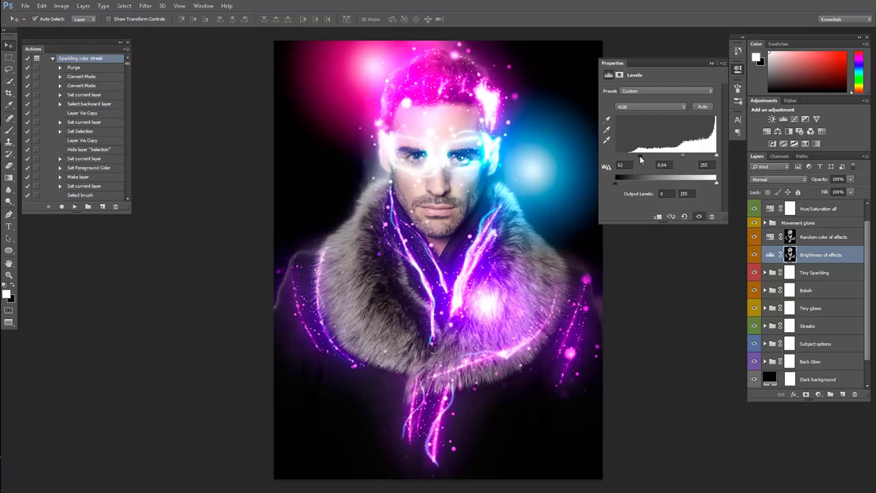
{"action": "left_click", "coordinate": [825, 276]}
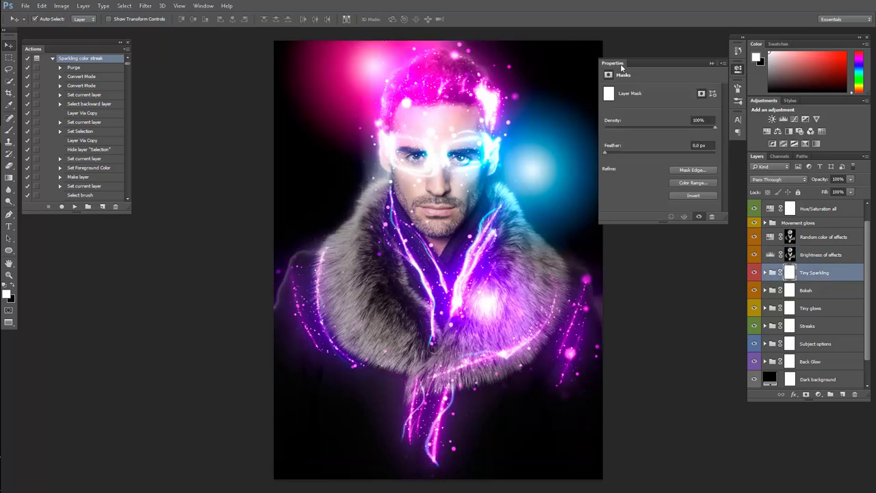
{"action": "left_click", "coordinate": [738, 69]}
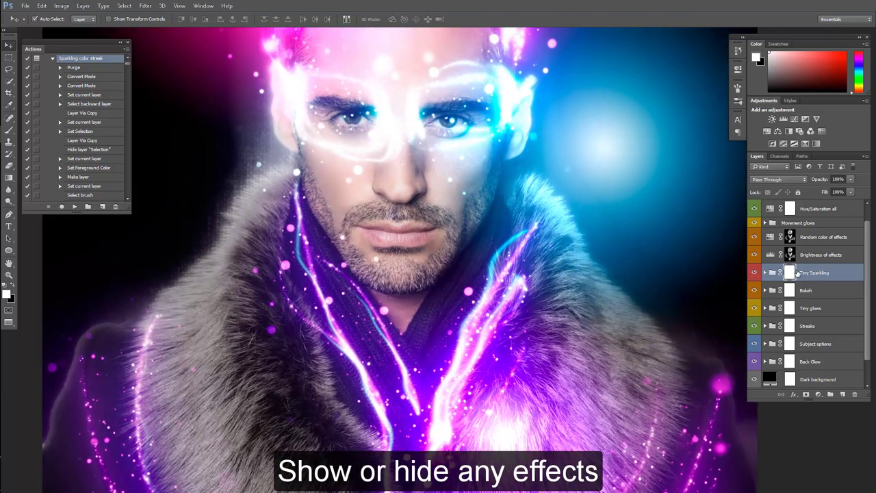
{"action": "left_click", "coordinate": [756, 272]}
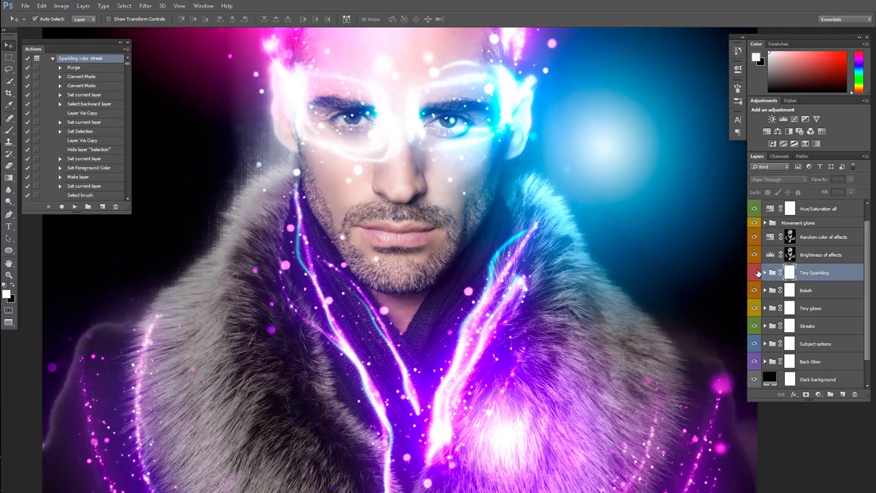
{"action": "left_click", "coordinate": [756, 272]}
{"action": "left_click", "coordinate": [756, 272]}
{"action": "left_click", "coordinate": [756, 273]}
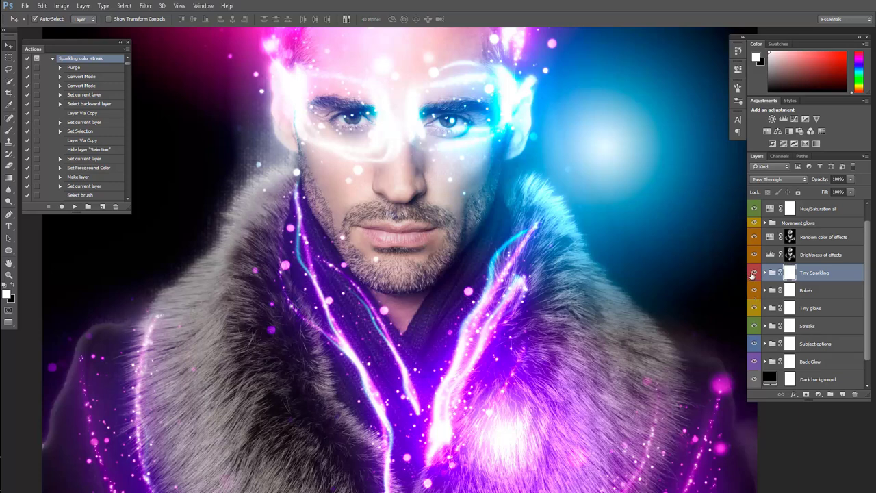
{"action": "left_click", "coordinate": [755, 273]}
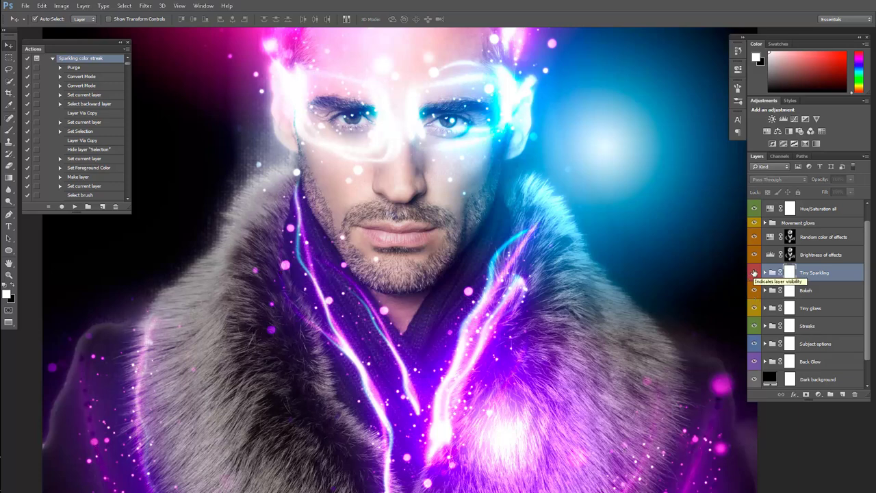
{"action": "left_click", "coordinate": [755, 272]}
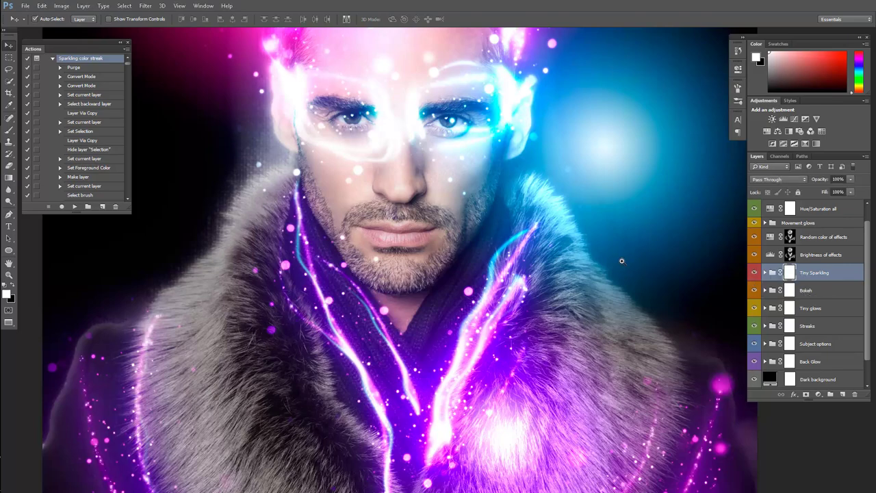
{"action": "scroll", "coordinate": [599, 263], "scroll_direction": "down", "scroll_amount": 3}
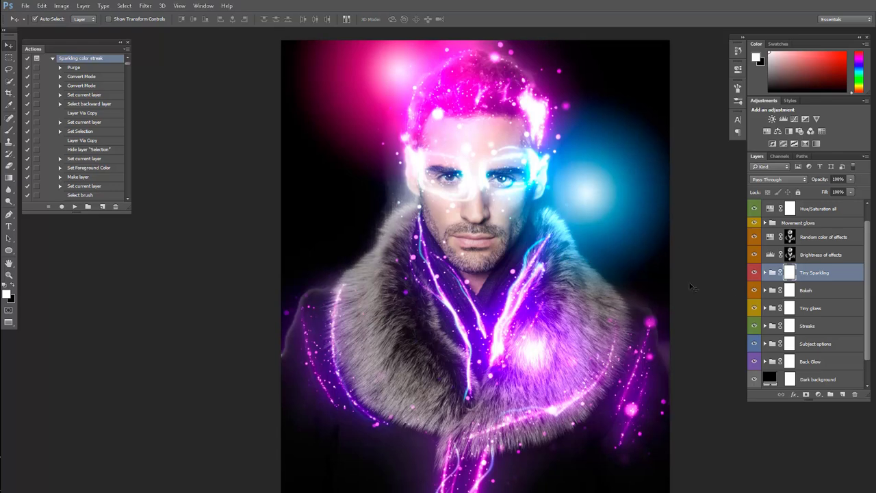
- Expand the Bokeh group and shift the large bokeh colour hue to +123
{"action": "left_click", "coordinate": [756, 292]}
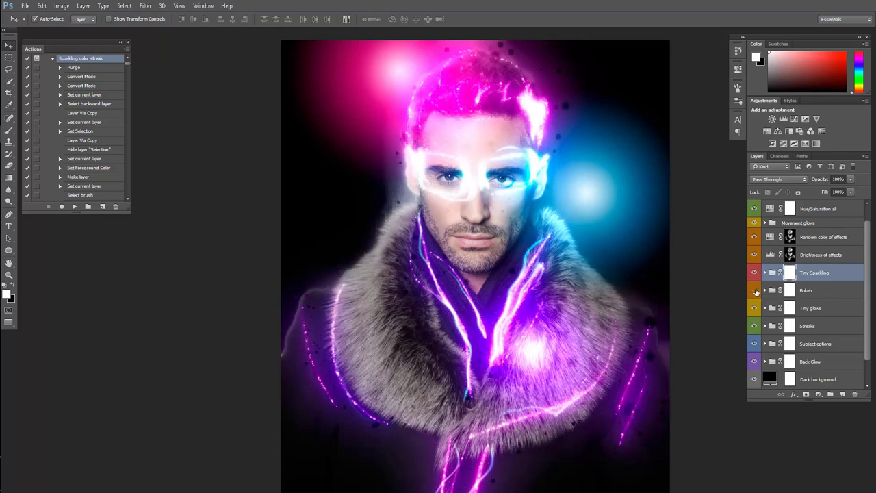
{"action": "left_click", "coordinate": [756, 292]}
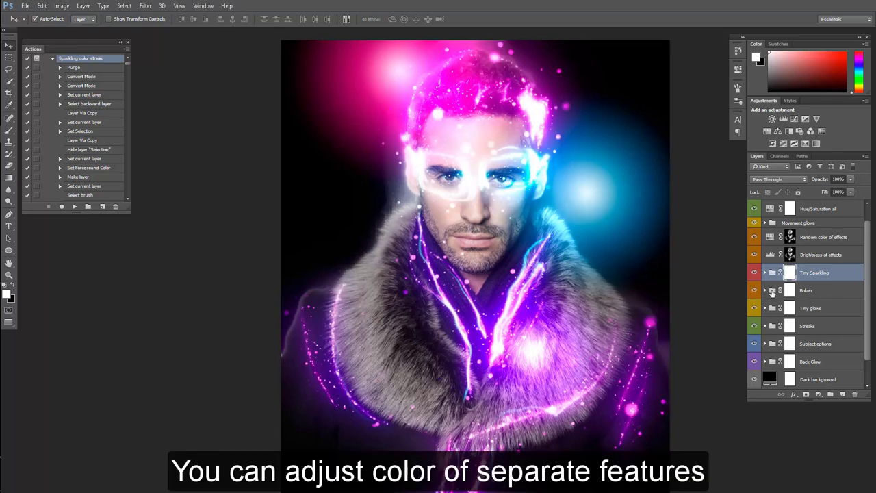
{"action": "left_click", "coordinate": [766, 290]}
{"action": "scroll", "coordinate": [834, 293], "scroll_direction": "down", "scroll_amount": 1}
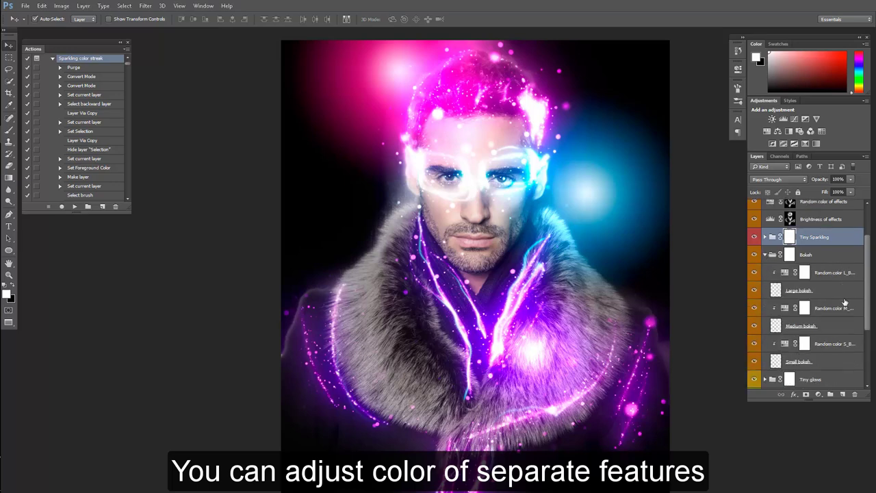
{"action": "scroll", "coordinate": [835, 291], "scroll_direction": "down", "scroll_amount": 1}
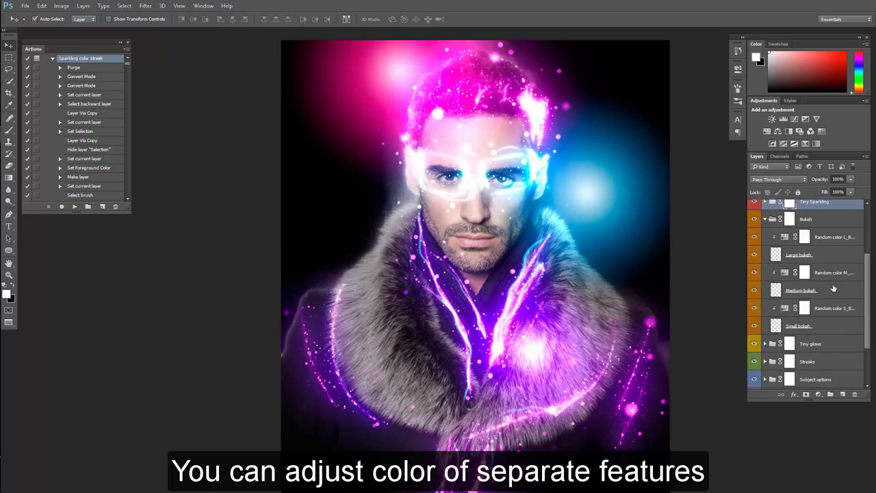
{"action": "left_click", "coordinate": [755, 256]}
{"action": "left_click", "coordinate": [754, 255]}
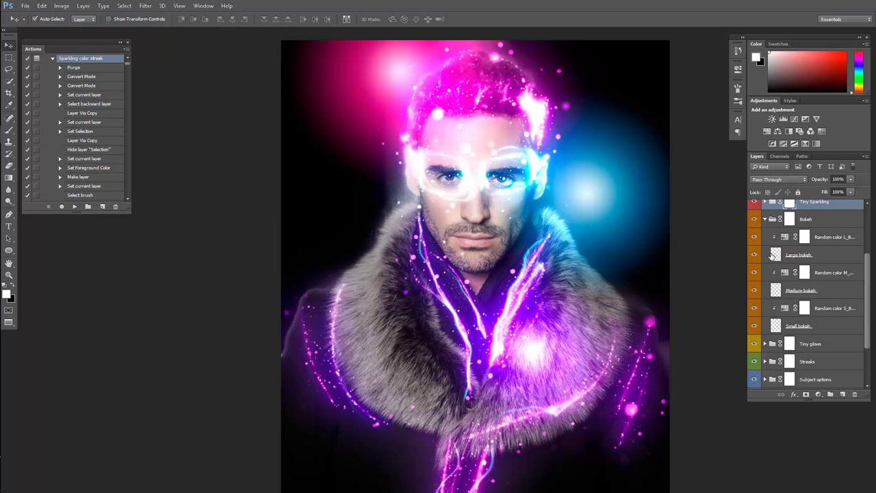
{"action": "double_click", "coordinate": [785, 237]}
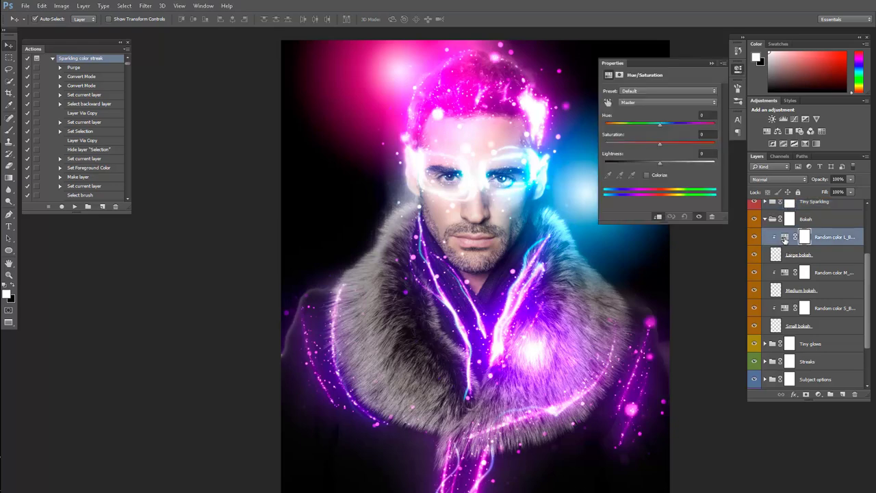
{"action": "mouse_move", "coordinate": [660, 124]}
{"action": "left_mouse_down"}
{"action": "mouse_move", "coordinate": [635, 126]}
{"action": "mouse_move", "coordinate": [706, 125]}
{"action": "mouse_move", "coordinate": [684, 124]}
{"action": "left_mouse_up"}
{"action": "mouse_move", "coordinate": [685, 138]}
{"action": "left_mouse_down"}
{"action": "mouse_move", "coordinate": [705, 136]}
{"action": "mouse_move", "coordinate": [680, 138]}
{"action": "left_mouse_up"}
- Shift the medium bokeh hue to -54 and small bokeh hue to -109, then collapse Bokeh
{"action": "left_click", "coordinate": [784, 272]}
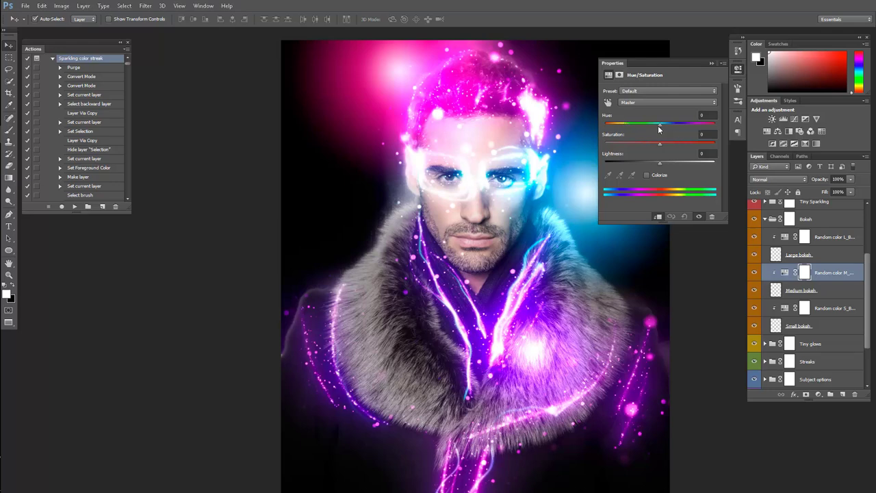
{"action": "mouse_move", "coordinate": [660, 129]}
{"action": "left_mouse_down"}
{"action": "mouse_move", "coordinate": [622, 126]}
{"action": "mouse_move", "coordinate": [730, 130]}
{"action": "mouse_move", "coordinate": [634, 129]}
{"action": "left_mouse_up"}
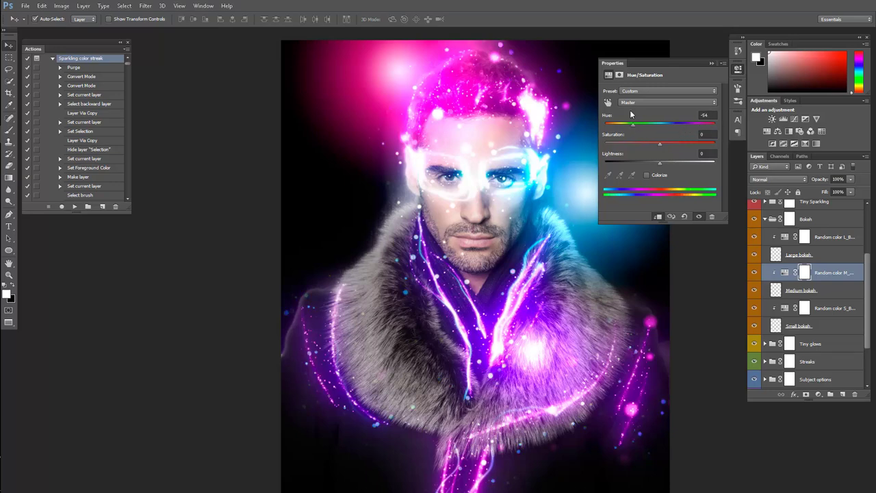
{"action": "left_click", "coordinate": [621, 67]}
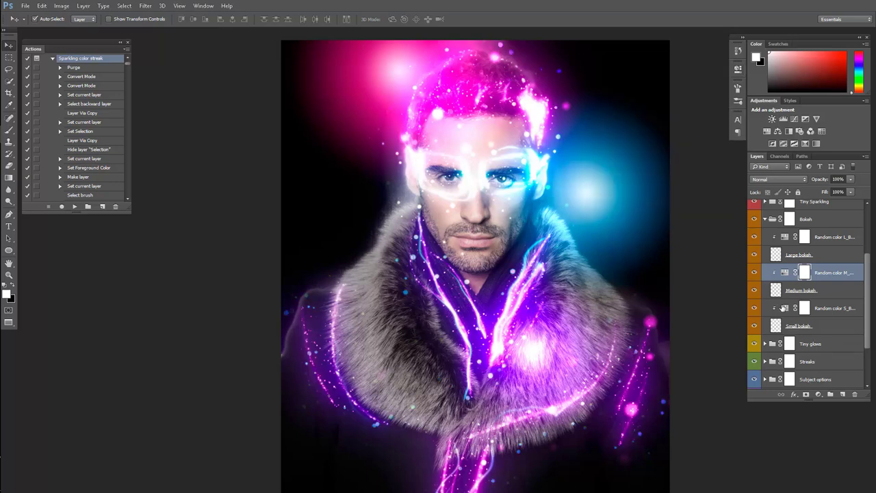
{"action": "double_click", "coordinate": [785, 308]}
{"action": "mouse_move", "coordinate": [659, 127]}
{"action": "left_mouse_down"}
{"action": "mouse_move", "coordinate": [605, 122]}
{"action": "mouse_move", "coordinate": [622, 125]}
{"action": "left_mouse_up"}
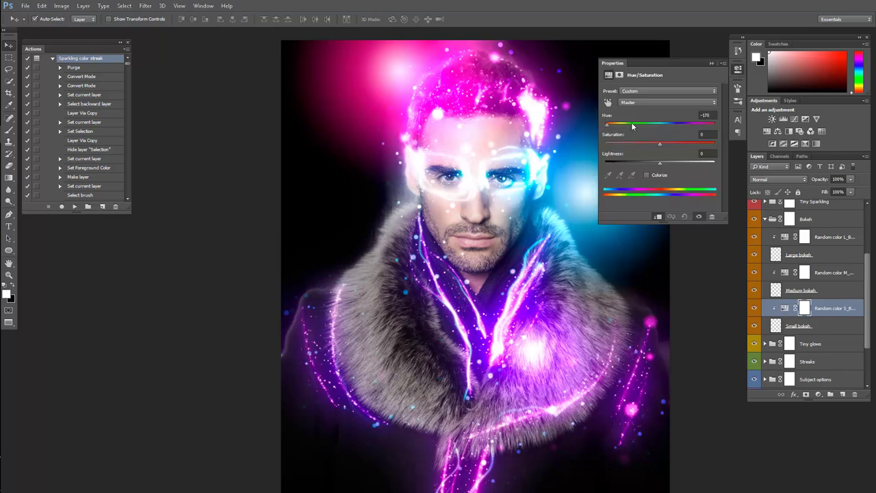
{"action": "left_click", "coordinate": [615, 64]}
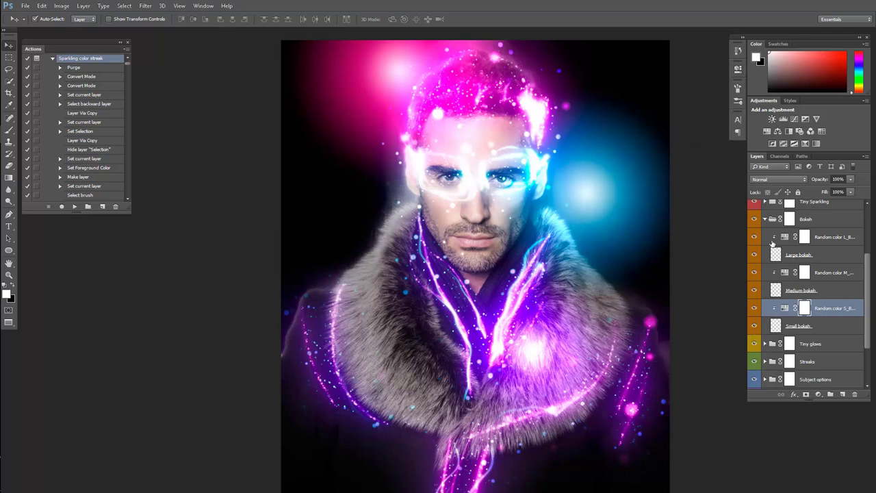
{"action": "left_click", "coordinate": [765, 219]}
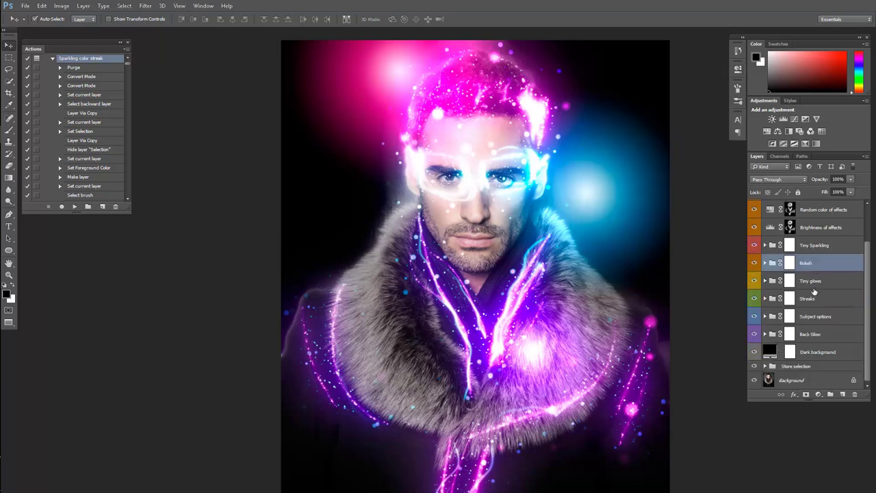
- Expand the Streaks group and toggle it and Streak 02 off and on to compare
{"action": "left_click", "coordinate": [754, 299]}
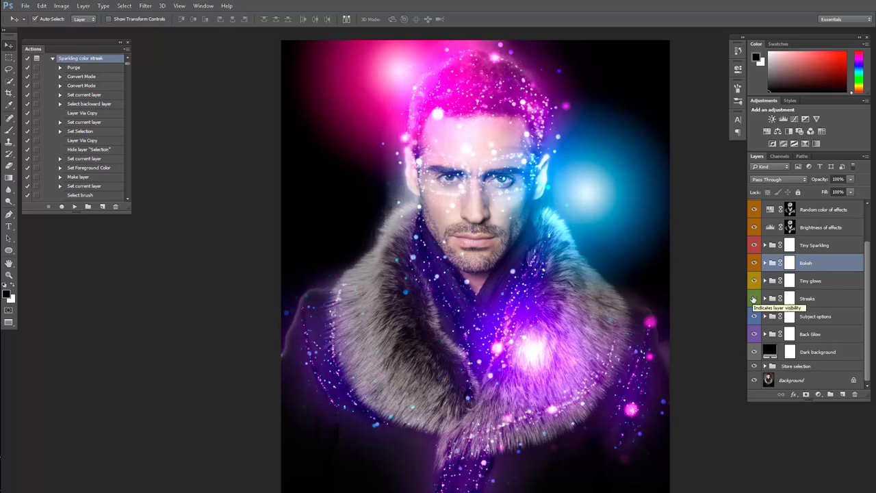
{"action": "left_click", "coordinate": [756, 299]}
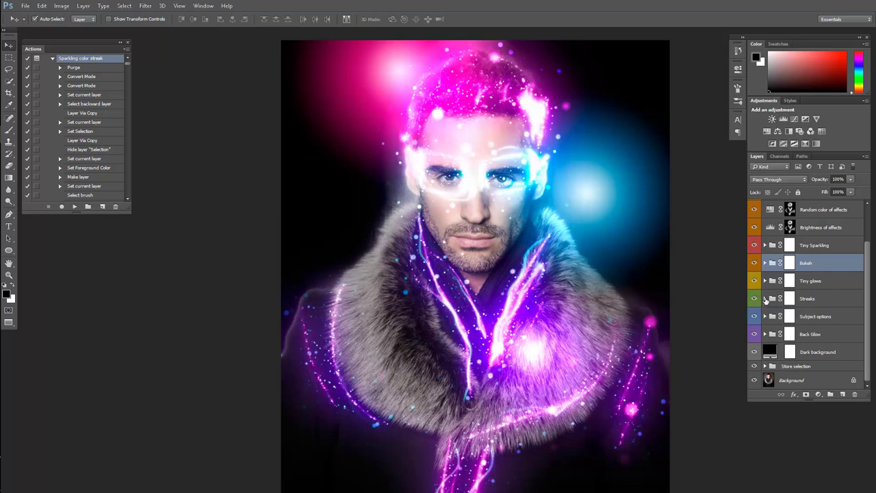
{"action": "left_click", "coordinate": [765, 299]}
{"action": "scroll", "coordinate": [794, 308], "scroll_direction": "down", "scroll_amount": 1}
{"action": "scroll", "coordinate": [794, 309], "scroll_direction": "down", "scroll_amount": 1}
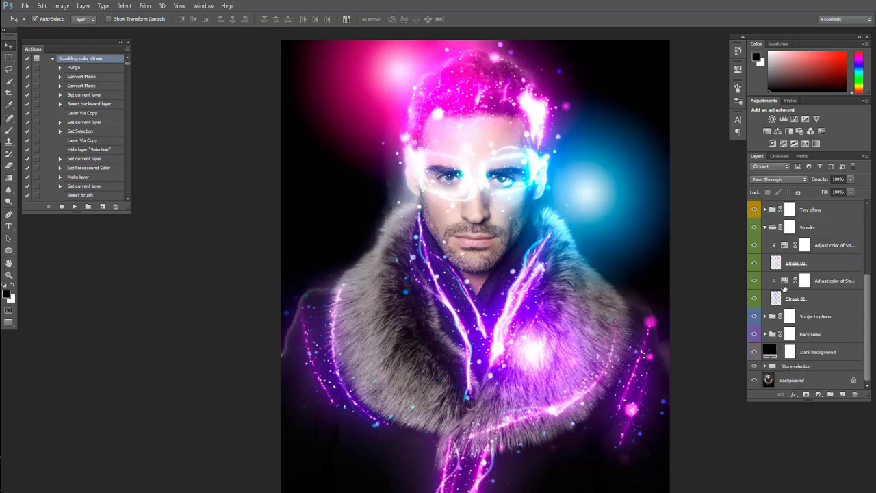
{"action": "left_click", "coordinate": [754, 265]}
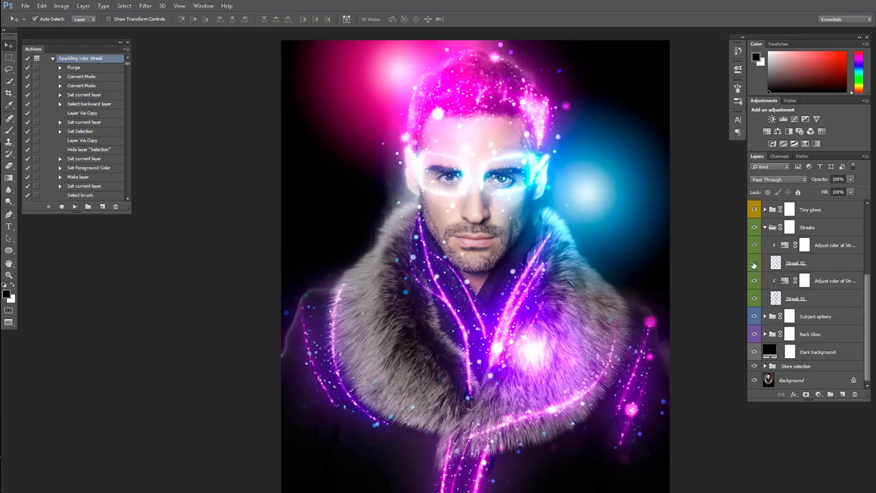
{"action": "left_click", "coordinate": [754, 265]}
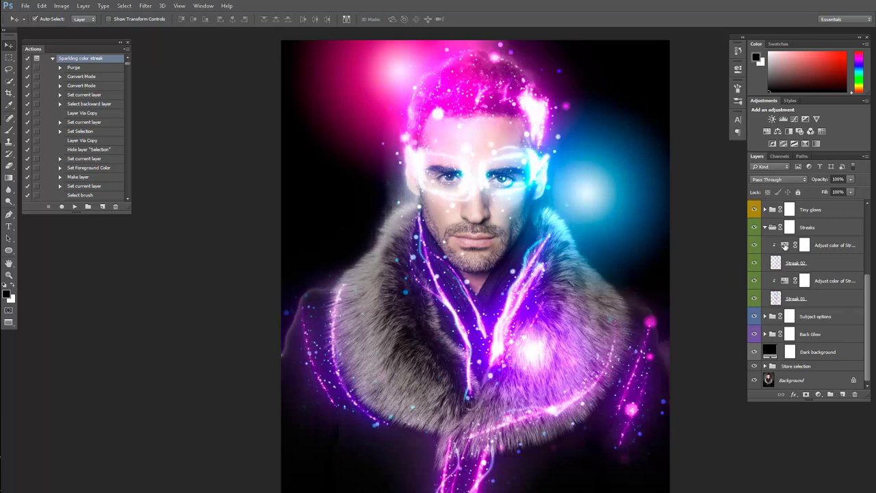
- Settle Streak 02's colour adjustment hue near -50, then toggle Streak 01 to compare
{"action": "double_click", "coordinate": [785, 245]}
{"action": "left_click_drag", "start_coordinate": [651, 128], "coordinate": [709, 127]}
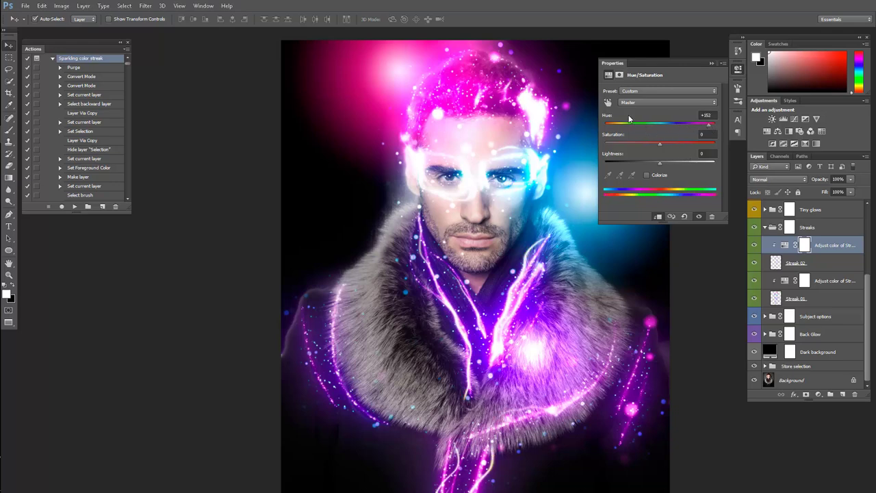
{"action": "left_click_drag", "start_coordinate": [621, 128], "coordinate": [635, 127]}
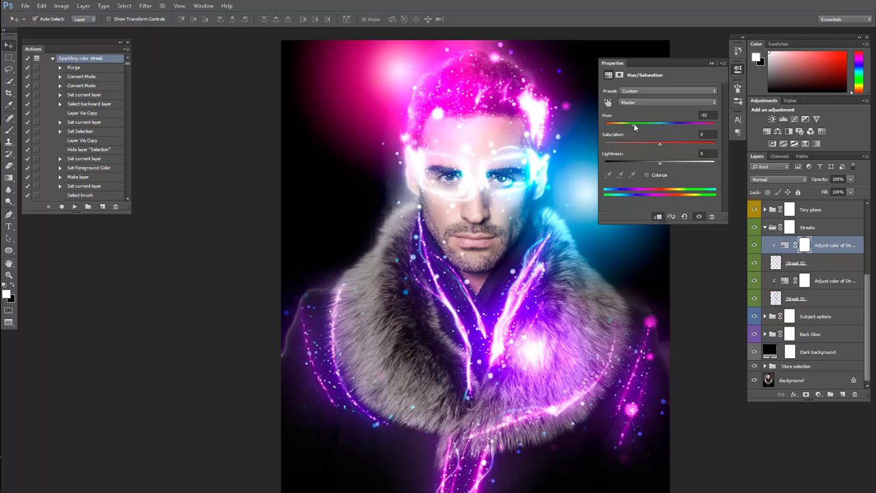
{"action": "double_click", "coordinate": [618, 63]}
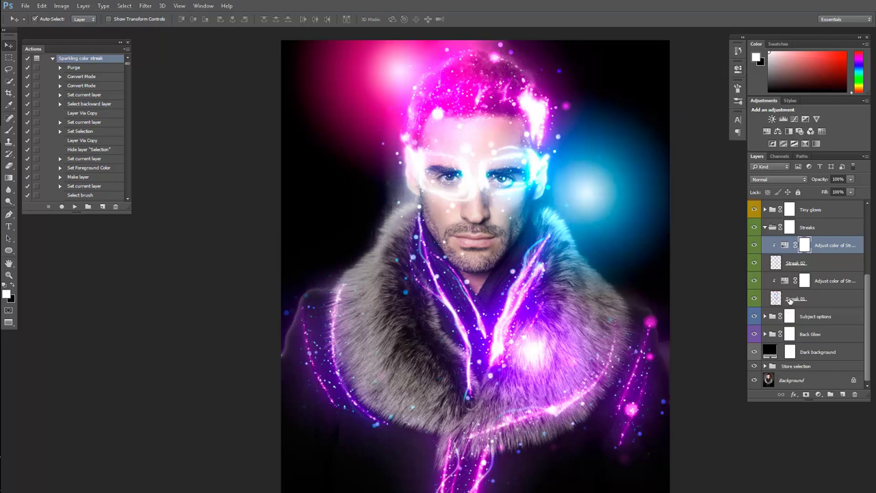
{"action": "left_click", "coordinate": [754, 300]}
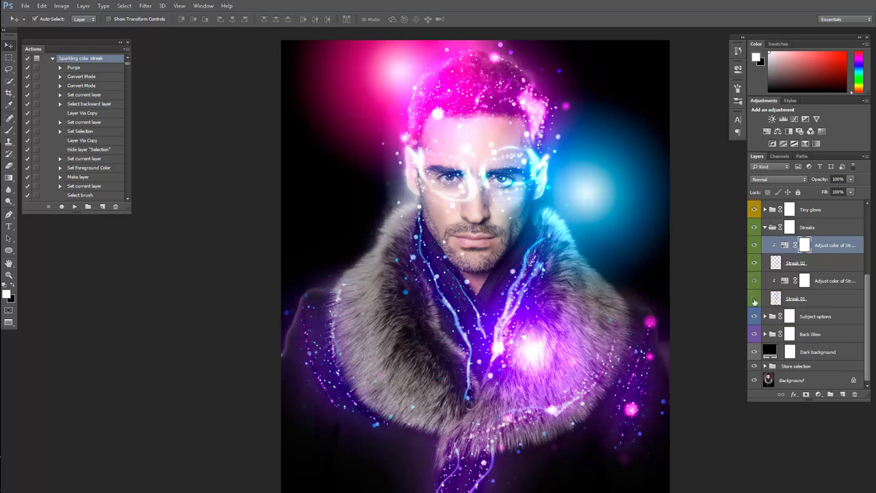
{"action": "left_click", "coordinate": [755, 299]}
- Set Streak 01's Hue/Saturation to Saturation +12 and Hue +2, then collapse Streaks
{"action": "double_click", "coordinate": [785, 281]}
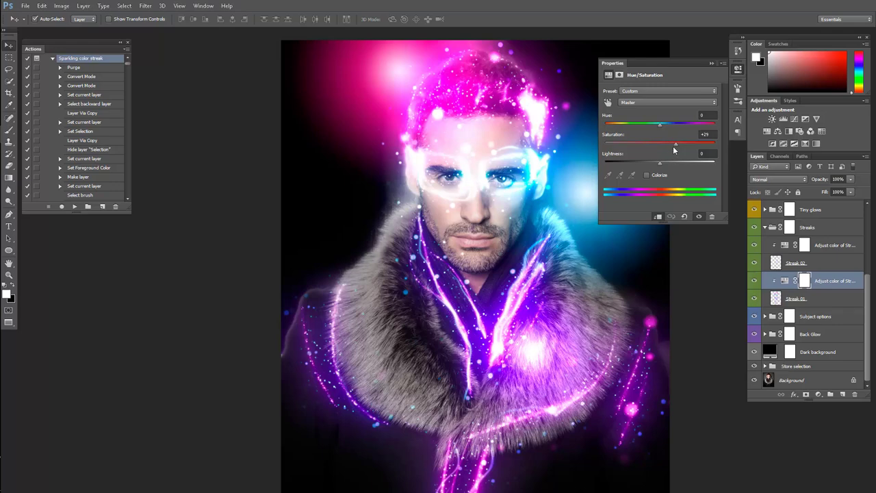
{"action": "left_click_drag", "start_coordinate": [675, 145], "coordinate": [640, 143]}
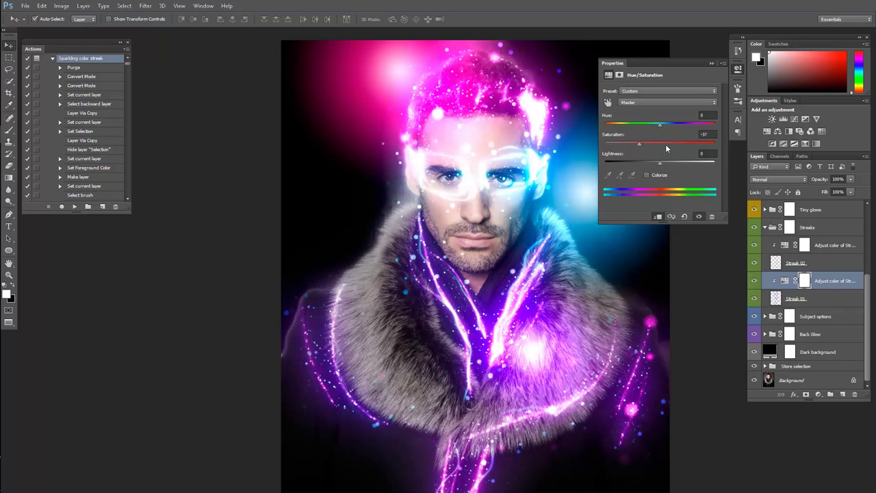
{"action": "left_click", "coordinate": [668, 143]}
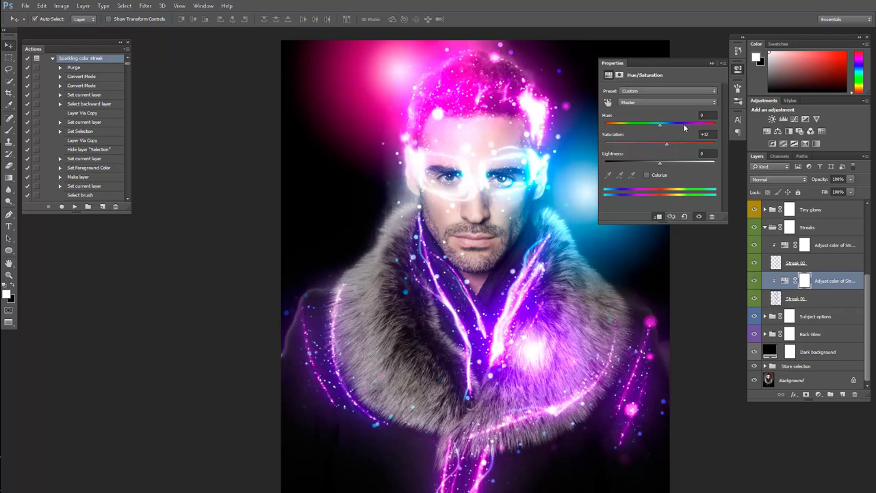
{"action": "left_click", "coordinate": [642, 124]}
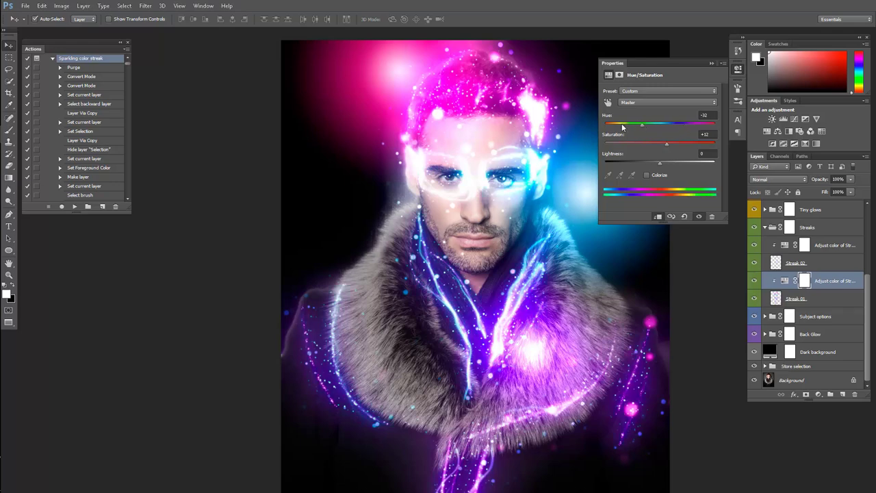
{"action": "left_click", "coordinate": [623, 126]}
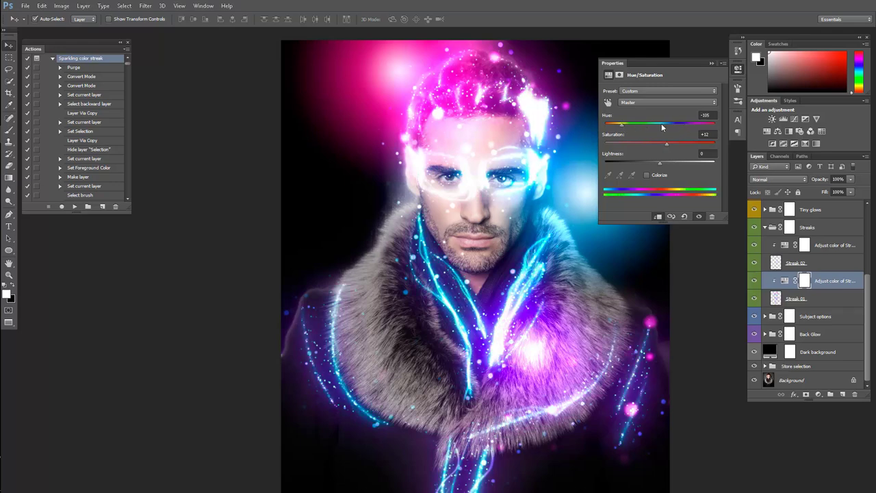
{"action": "left_click", "coordinate": [706, 126]}
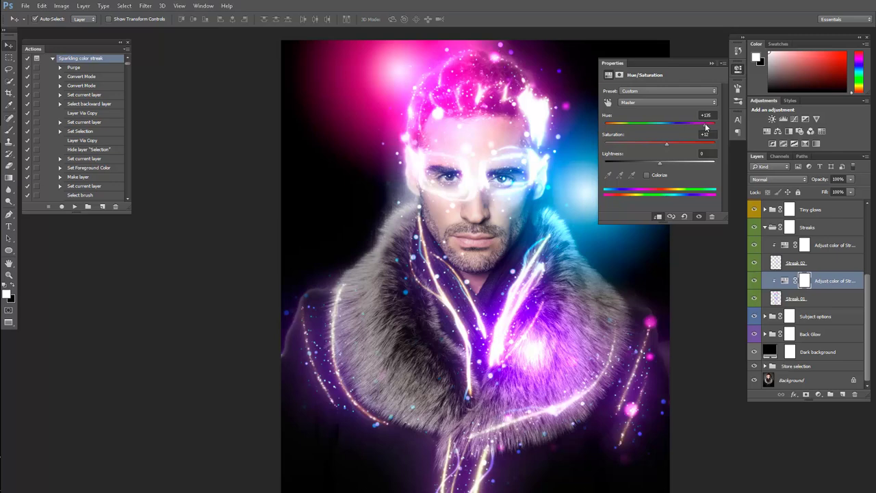
{"action": "left_click", "coordinate": [662, 126]}
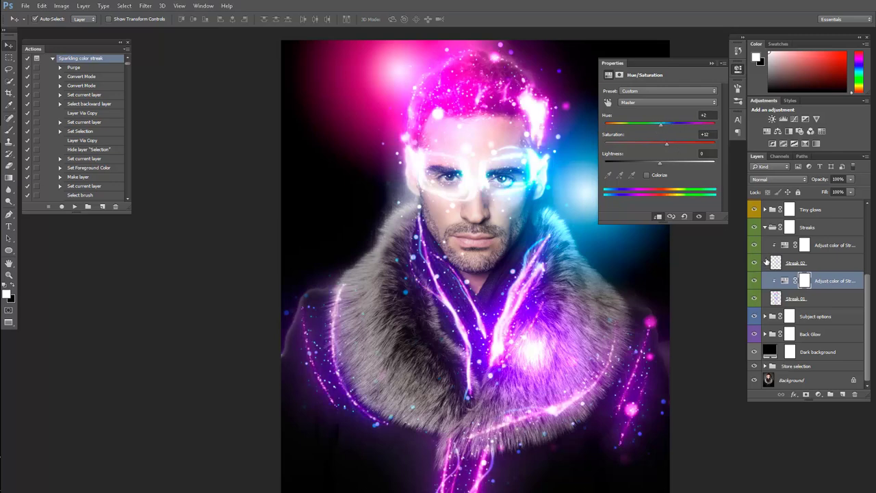
{"action": "double_click", "coordinate": [622, 64]}
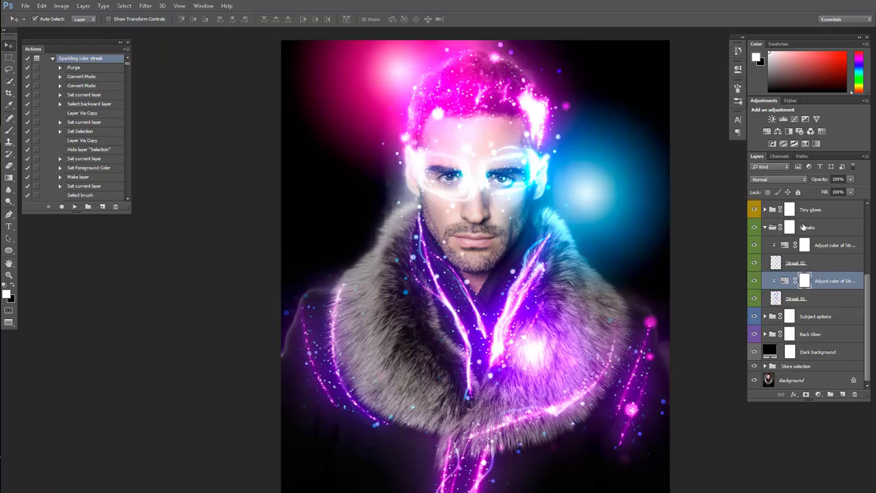
{"action": "left_click", "coordinate": [766, 228]}
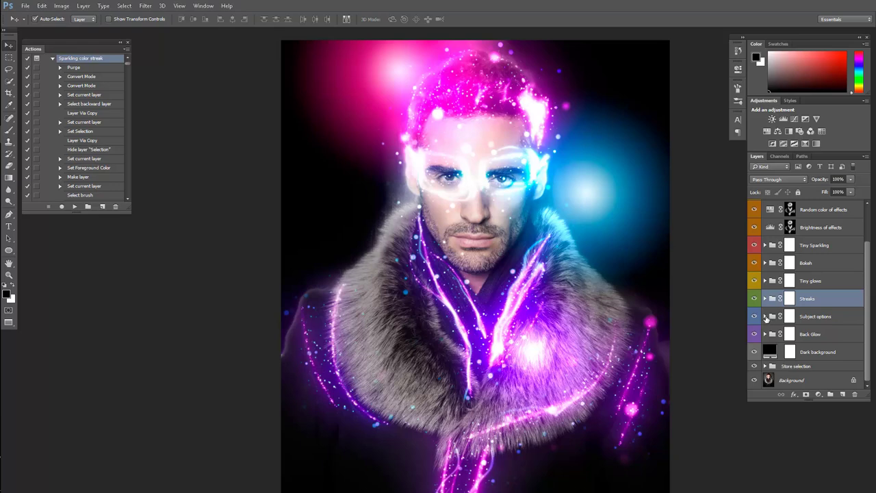
- Expand Subject options and lower the Dark around layer's opacity to 89%
{"action": "left_click", "coordinate": [765, 316]}
{"action": "scroll", "coordinate": [810, 302], "scroll_direction": "down", "scroll_amount": 3}
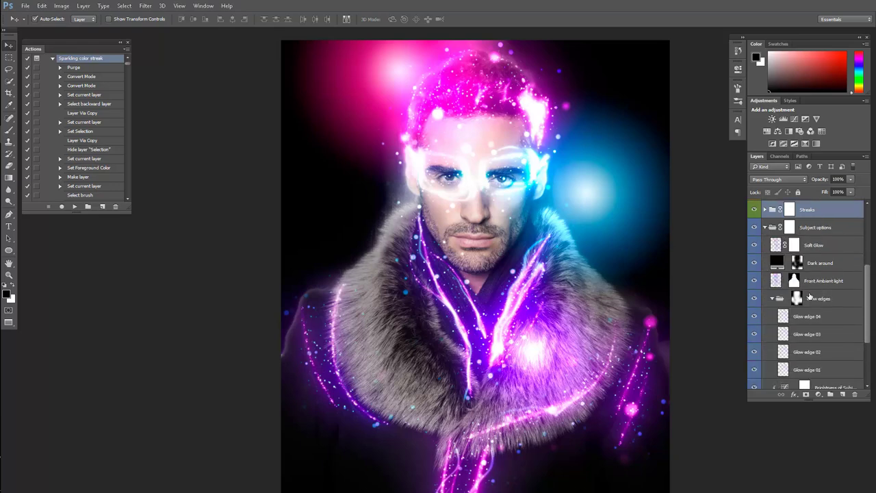
{"action": "scroll", "coordinate": [810, 296], "scroll_direction": "down", "scroll_amount": 2}
{"action": "left_click", "coordinate": [755, 227]}
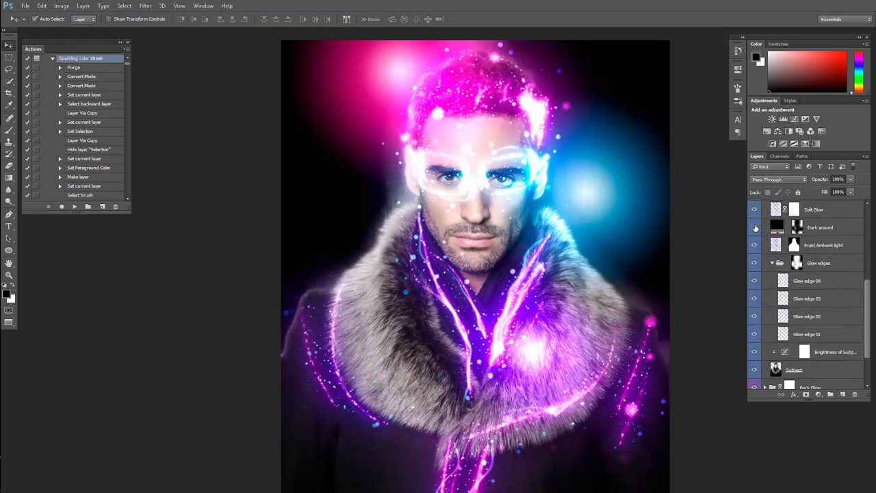
{"action": "left_click", "coordinate": [755, 228]}
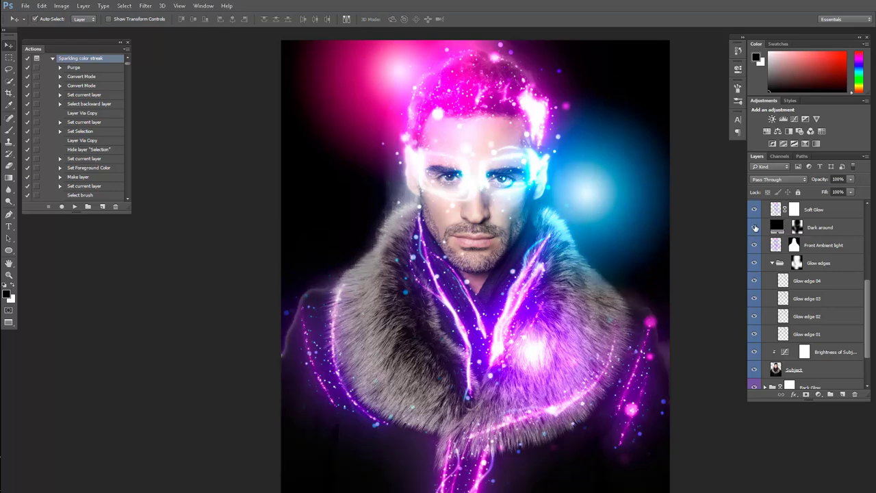
{"action": "left_click", "coordinate": [837, 228]}
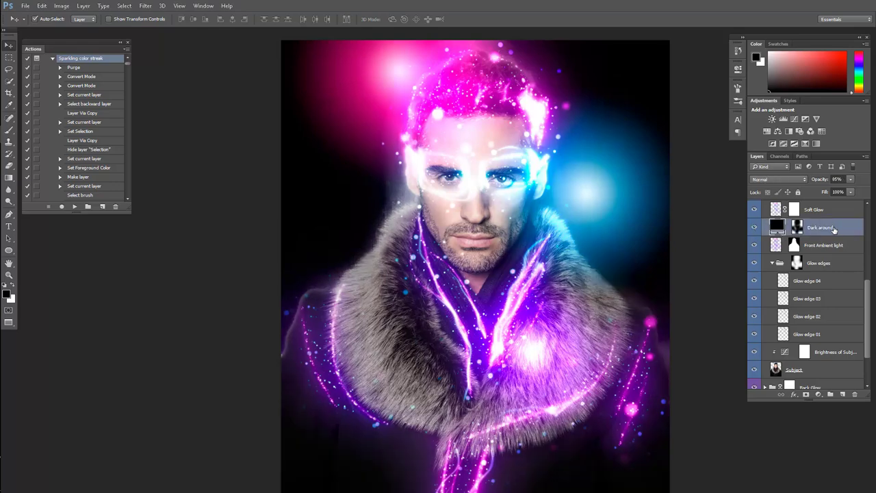
{"action": "scroll", "coordinate": [832, 237], "scroll_direction": "up", "scroll_amount": 1}
{"action": "mouse_move", "coordinate": [826, 180]}
{"action": "left_mouse_down"}
{"action": "mouse_move", "coordinate": [746, 175]}
{"action": "mouse_move", "coordinate": [850, 176]}
{"action": "left_mouse_up"}
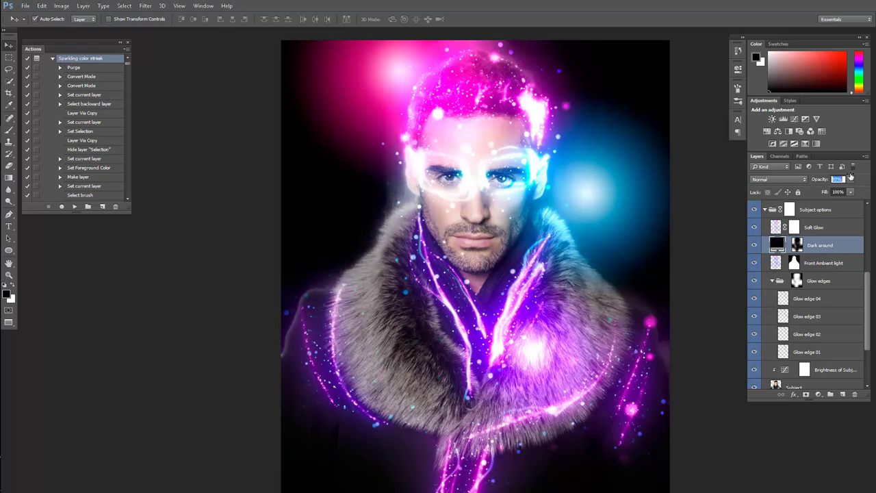
- Compare Front Ambient light and Glow edges on and off, then collapse Glow edges
{"action": "left_click", "coordinate": [754, 263]}
{"action": "left_click", "coordinate": [754, 263]}
{"action": "left_click", "coordinate": [754, 281]}
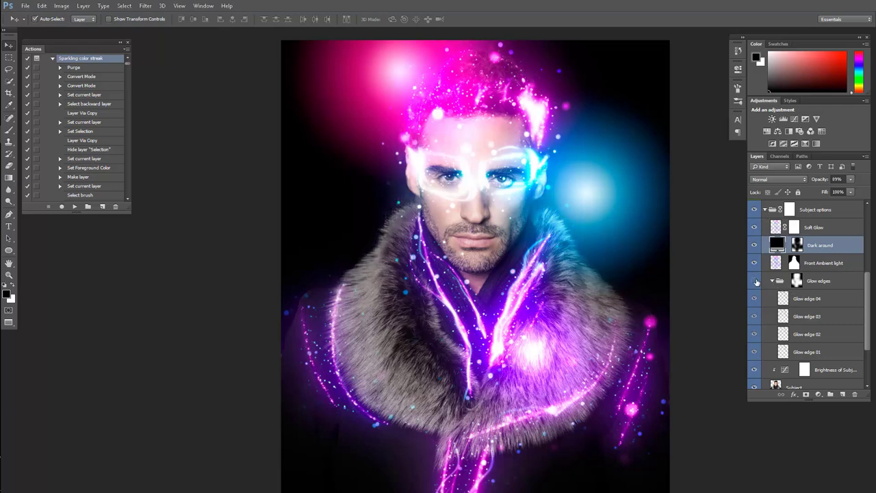
{"action": "left_click", "coordinate": [755, 280]}
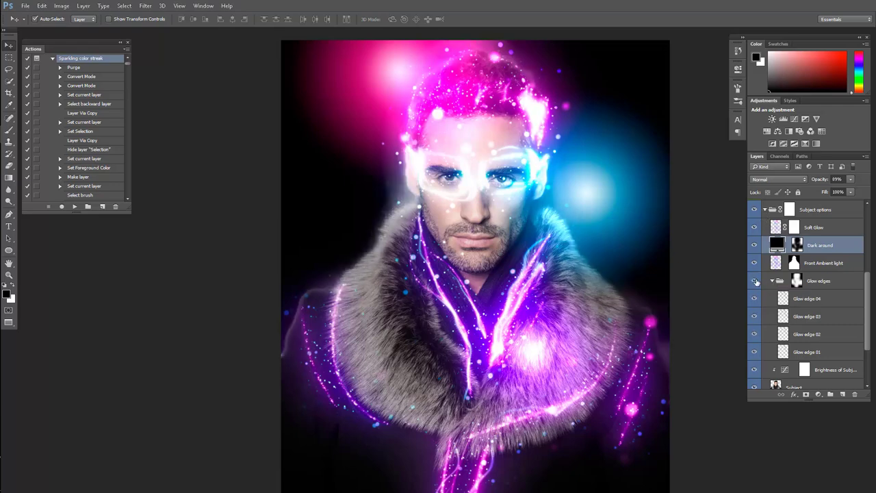
{"action": "left_click", "coordinate": [773, 281]}
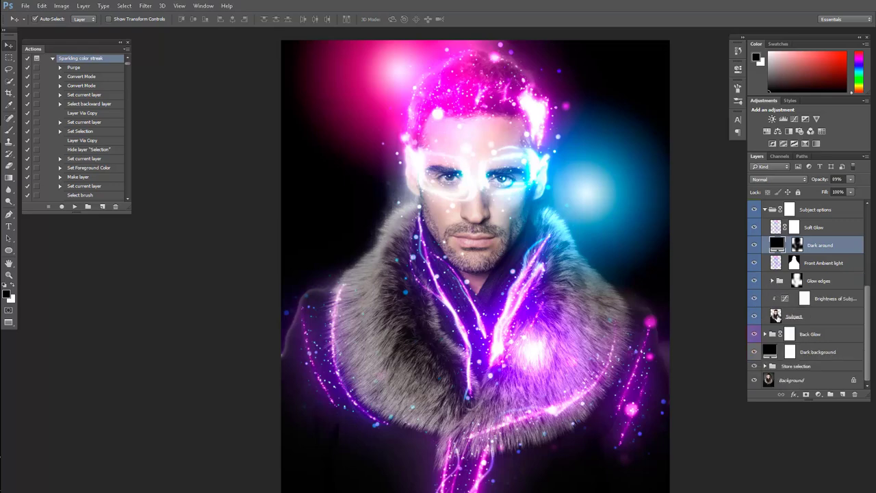
- Bend the Brightness of Subject curve's midpoint downward to slightly darken the subject
{"action": "double_click", "coordinate": [786, 299]}
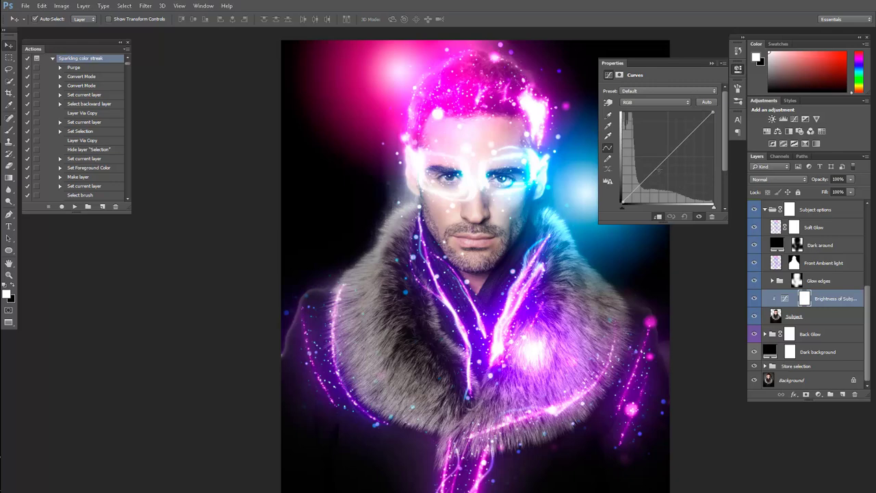
{"action": "mouse_move", "coordinate": [660, 168]}
{"action": "left_mouse_down"}
{"action": "mouse_move", "coordinate": [660, 179]}
{"action": "mouse_move", "coordinate": [673, 183]}
{"action": "mouse_move", "coordinate": [666, 168]}
{"action": "left_mouse_up"}
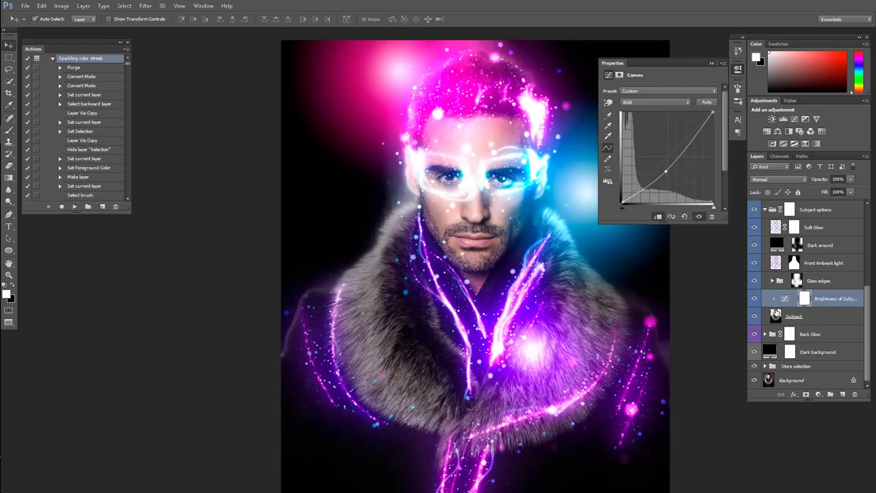
- Collapse Subject options, toggle Back Glow off and on, and set Dark background opacity to 100%
{"action": "left_click", "coordinate": [765, 210]}
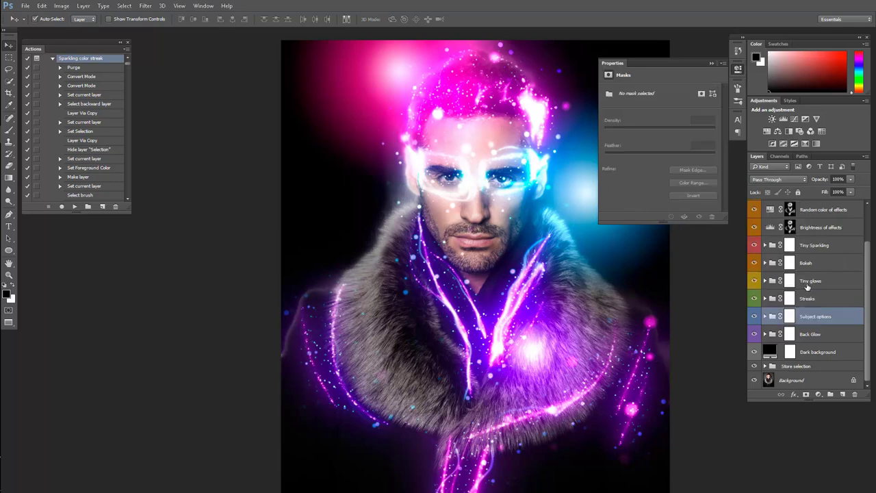
{"action": "left_click", "coordinate": [754, 335]}
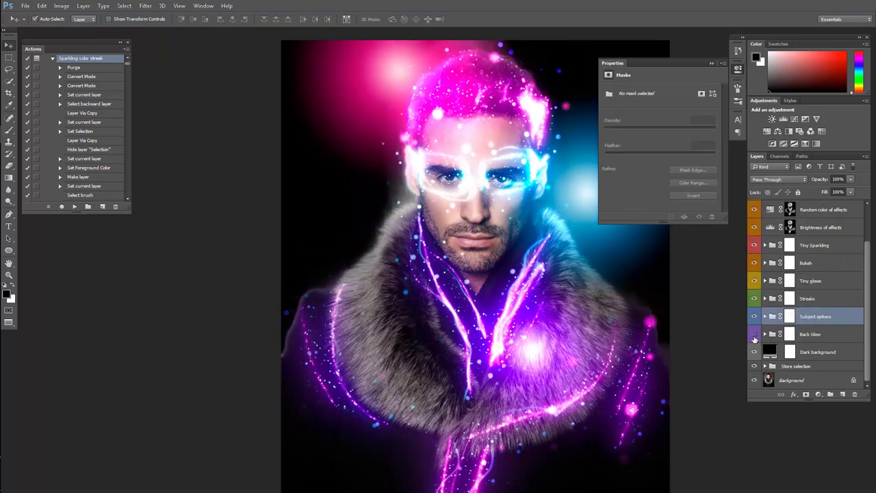
{"action": "left_click", "coordinate": [755, 335]}
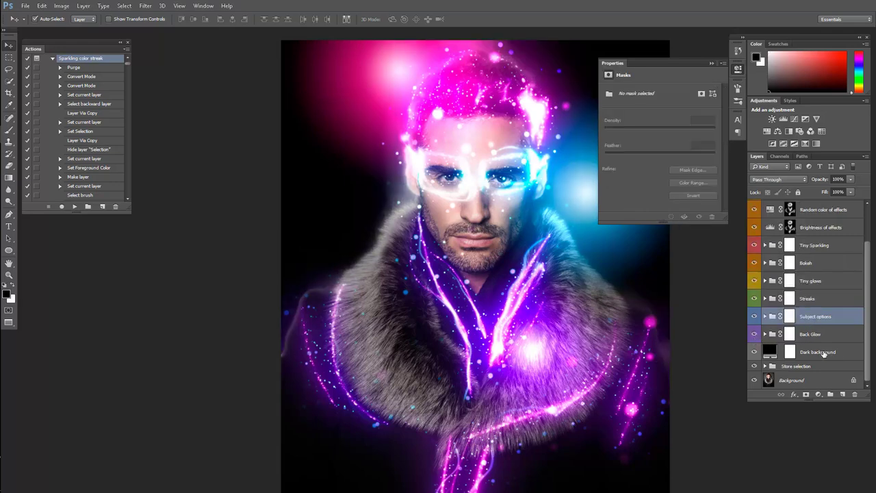
{"action": "left_click", "coordinate": [771, 354]}
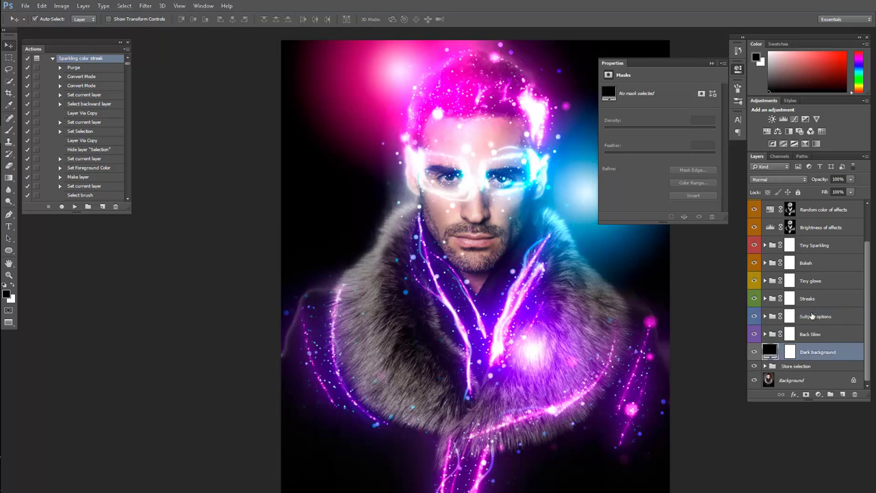
{"action": "mouse_move", "coordinate": [821, 181]}
{"action": "left_mouse_down"}
{"action": "mouse_move", "coordinate": [745, 178]}
{"action": "mouse_move", "coordinate": [766, 182]}
{"action": "left_mouse_up"}
{"action": "key", "text": "Return"}
- Change the Dark background fill colour to dark blue #003a76
{"action": "double_click", "coordinate": [770, 351]}
{"action": "left_click", "coordinate": [729, 260]}
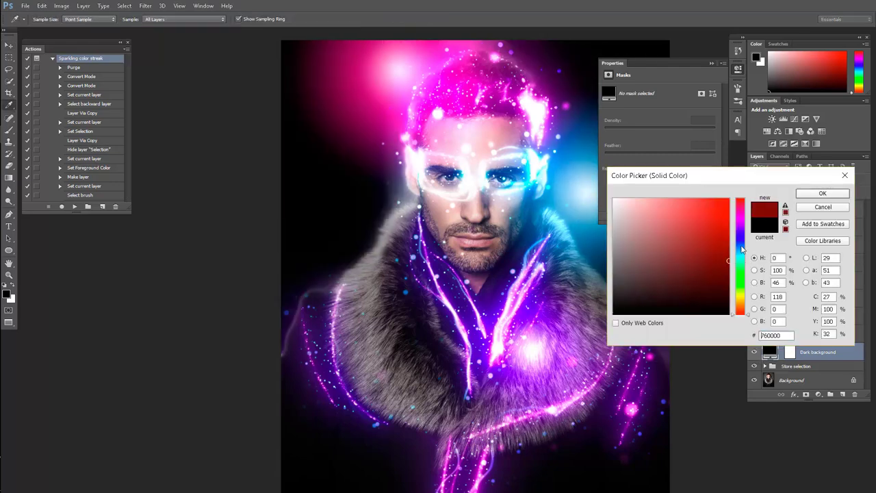
{"action": "left_click", "coordinate": [738, 240]}
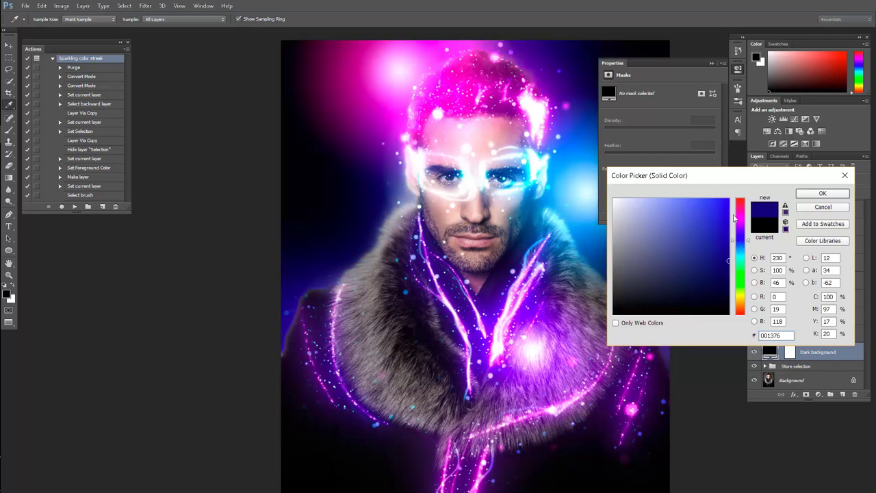
{"action": "left_click", "coordinate": [743, 250]}
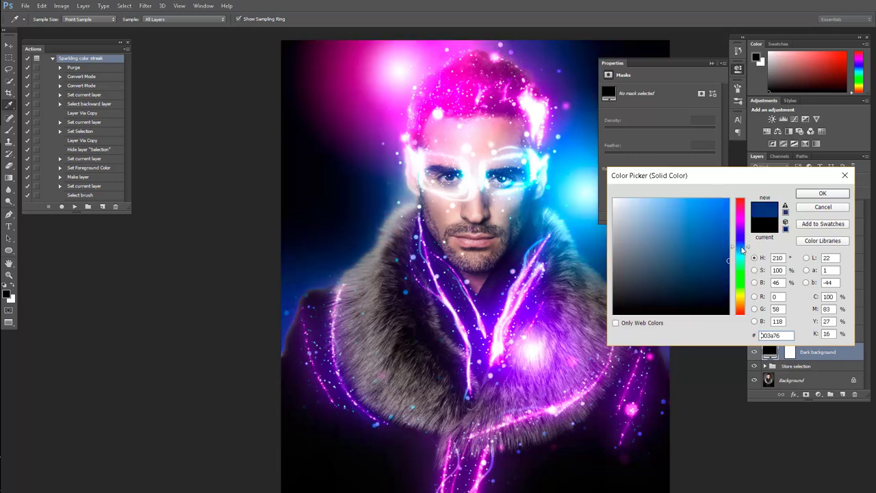
{"action": "left_click", "coordinate": [823, 194]}
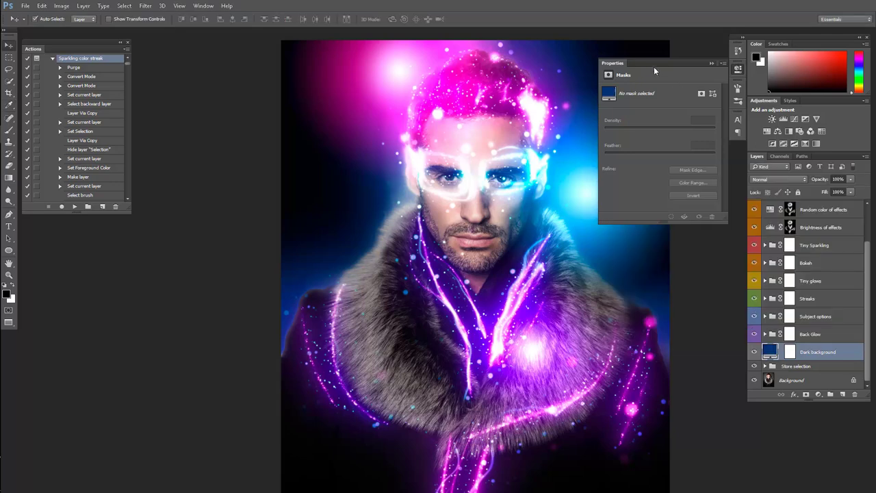
- Collapse the Properties panel into the dock and expand the Store selection group
{"action": "left_click", "coordinate": [619, 64]}
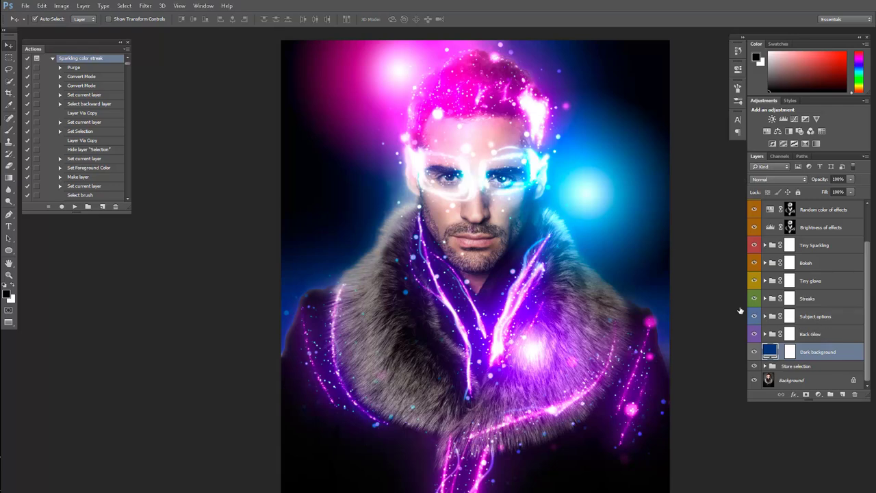
{"action": "left_click", "coordinate": [767, 366]}
{"action": "scroll", "coordinate": [666, 318], "scroll_direction": "down", "scroll_amount": 1}
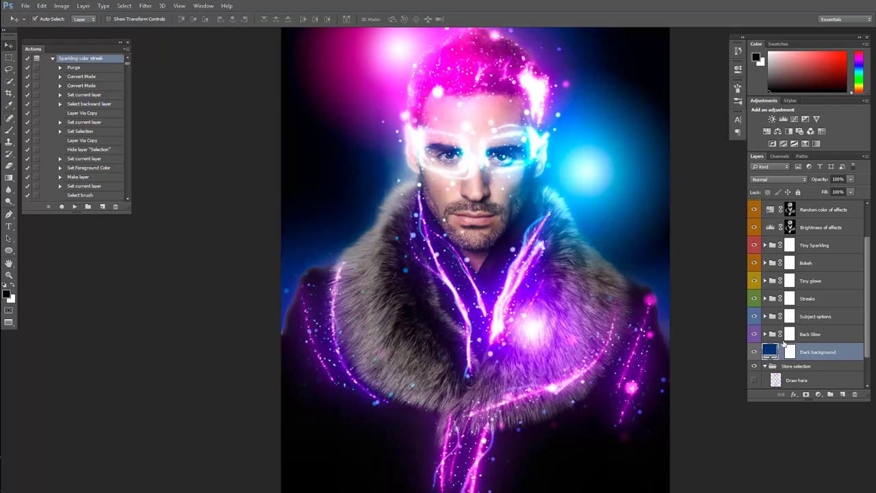
{"action": "scroll", "coordinate": [572, 258], "scroll_direction": "down", "scroll_amount": 1}
{"action": "scroll", "coordinate": [568, 259], "scroll_direction": "down", "scroll_amount": 1}
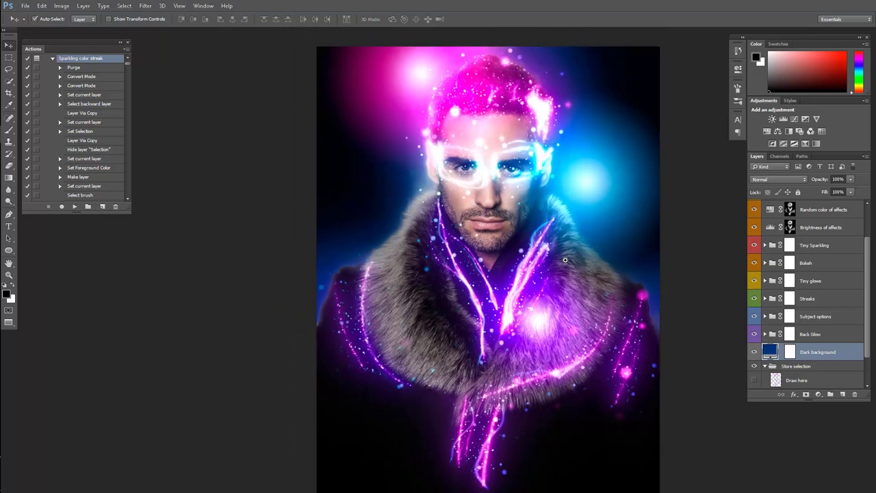
{"action": "scroll", "coordinate": [565, 260], "scroll_direction": "down", "scroll_amount": 1}
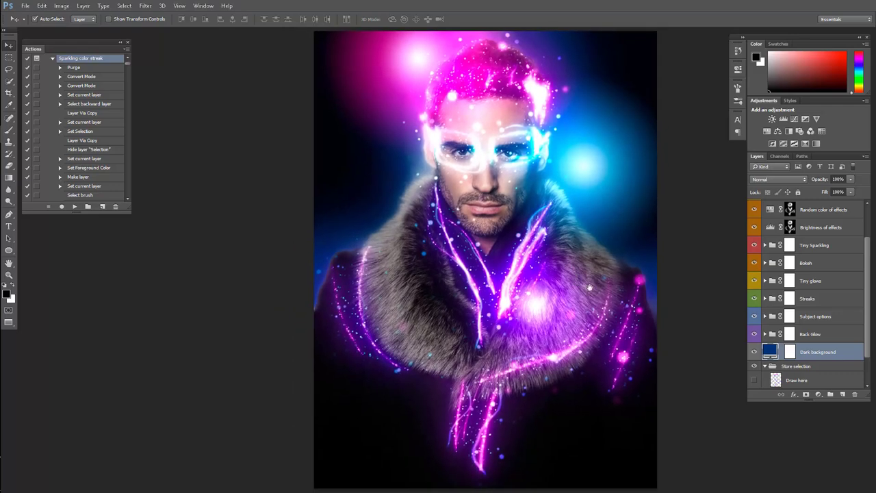
{"action": "left_click", "coordinate": [203, 7]}
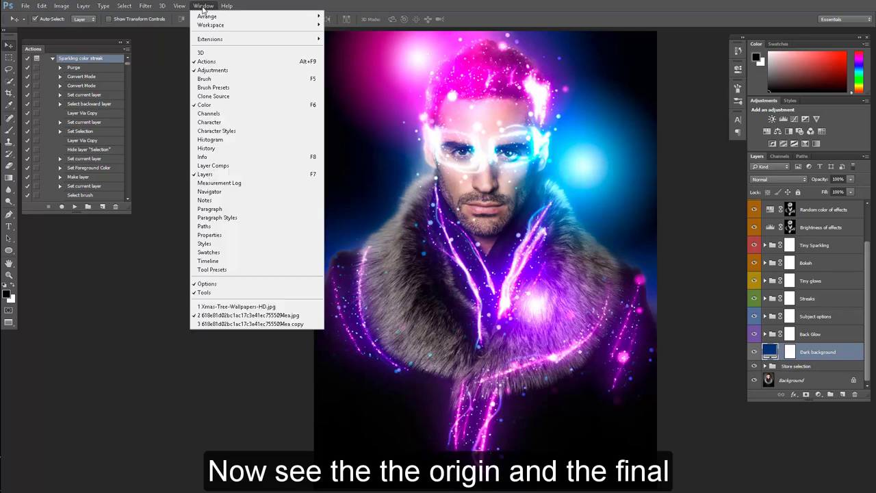
{"action": "left_click", "coordinate": [250, 324]}
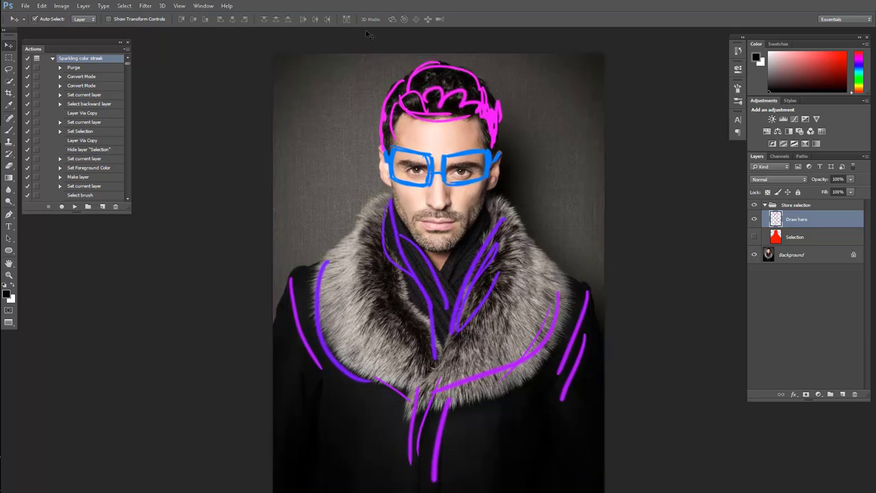
{"action": "left_click", "coordinate": [204, 6]}
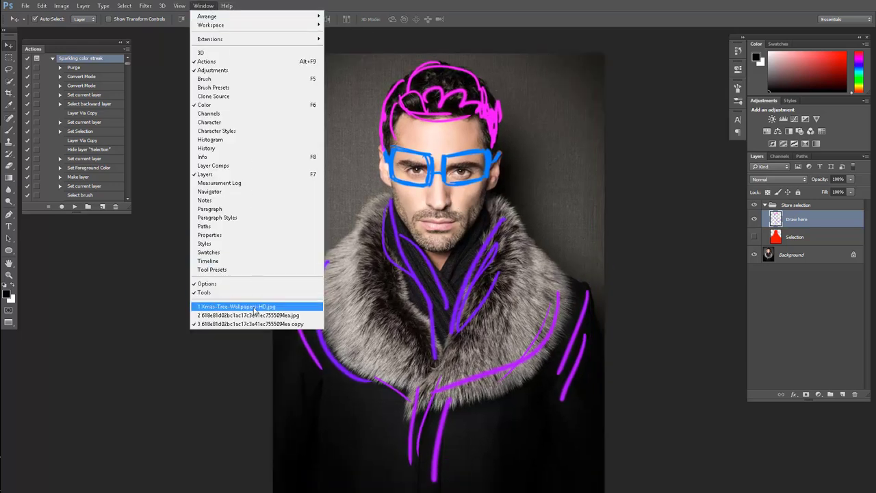
{"action": "left_click", "coordinate": [254, 316]}
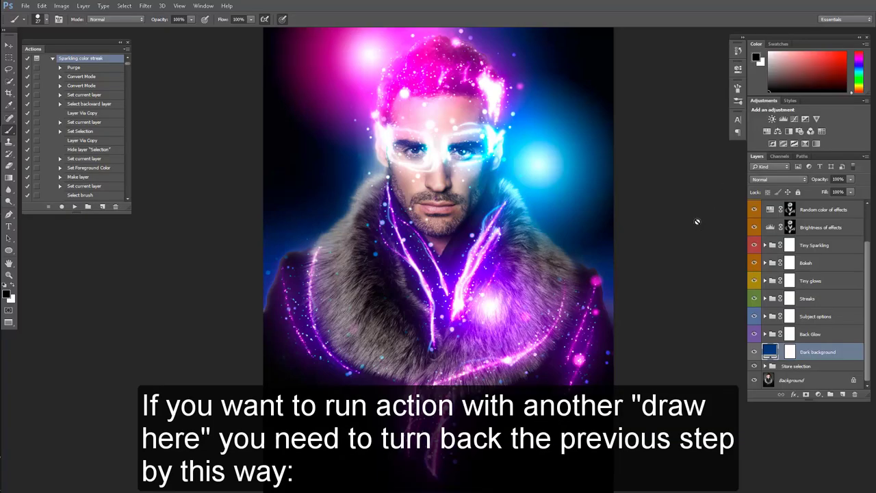
- Revert the image to Snapshot 1 via the History panel, then close the panel
{"action": "left_click", "coordinate": [201, 5]}
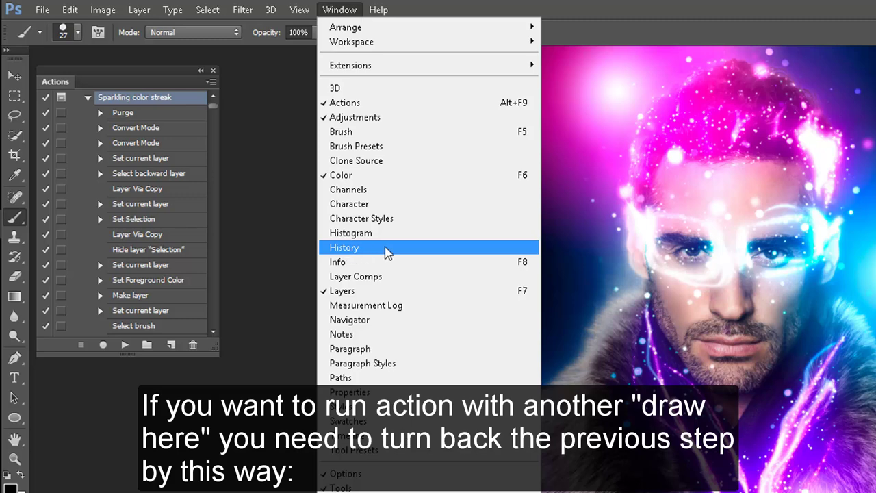
{"action": "left_click", "coordinate": [385, 248]}
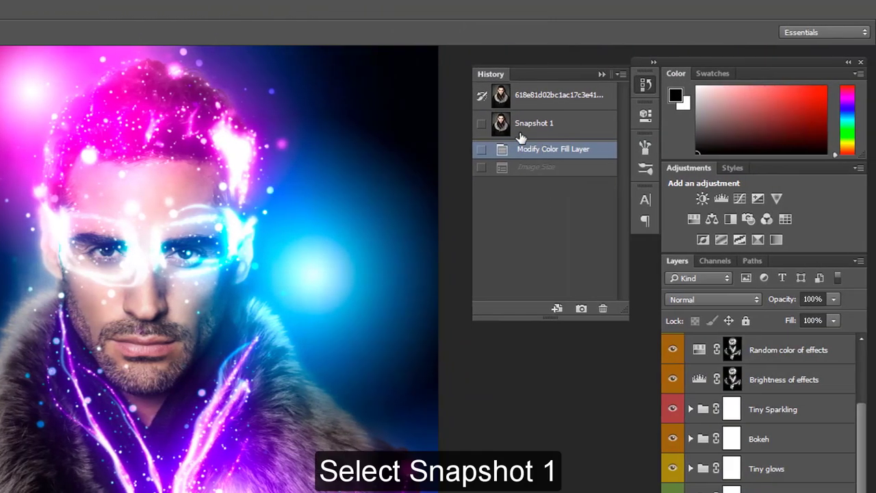
{"action": "left_click", "coordinate": [538, 124]}
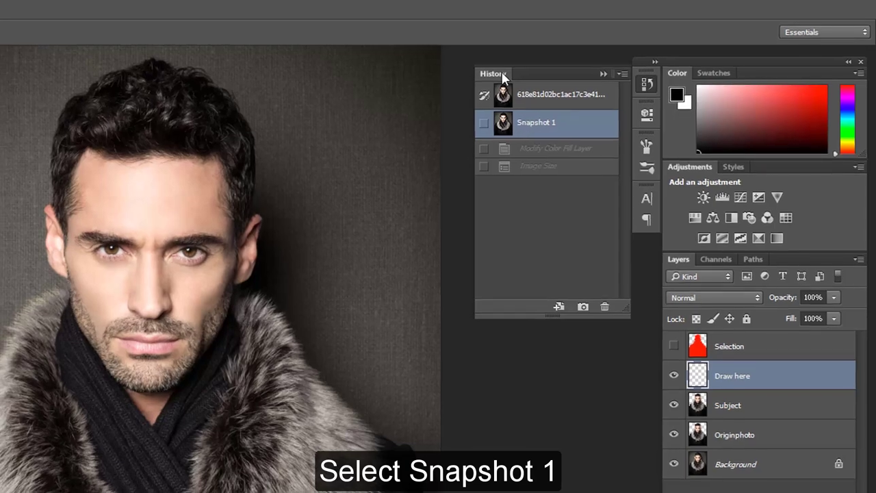
{"action": "double_click", "coordinate": [504, 75]}
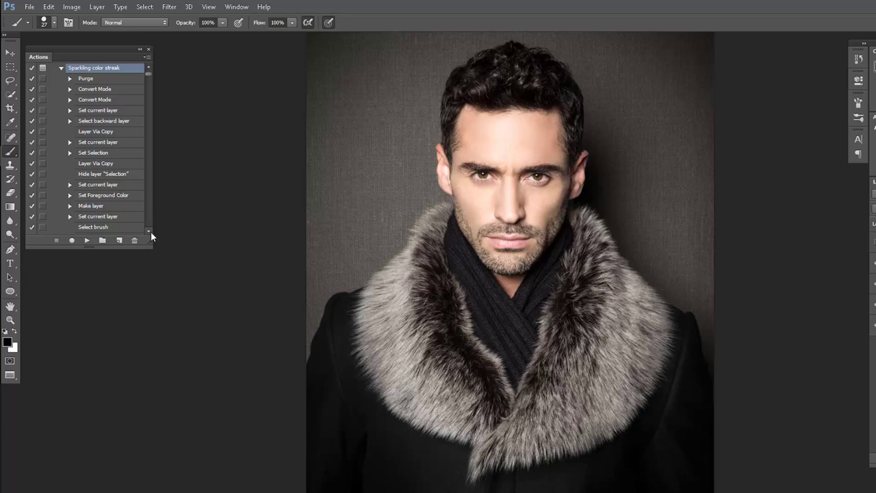
- Select the Layer Via Copy step after Stop in the Actions panel
{"action": "scroll", "coordinate": [151, 231], "scroll_direction": "down", "scroll_amount": 2}
{"action": "scroll", "coordinate": [150, 231], "scroll_direction": "down", "scroll_amount": 2}
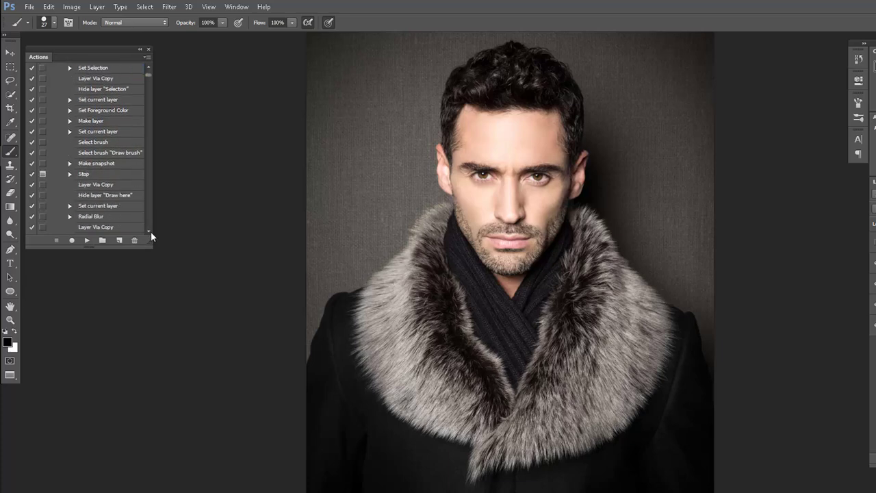
{"action": "left_click", "coordinate": [101, 186]}
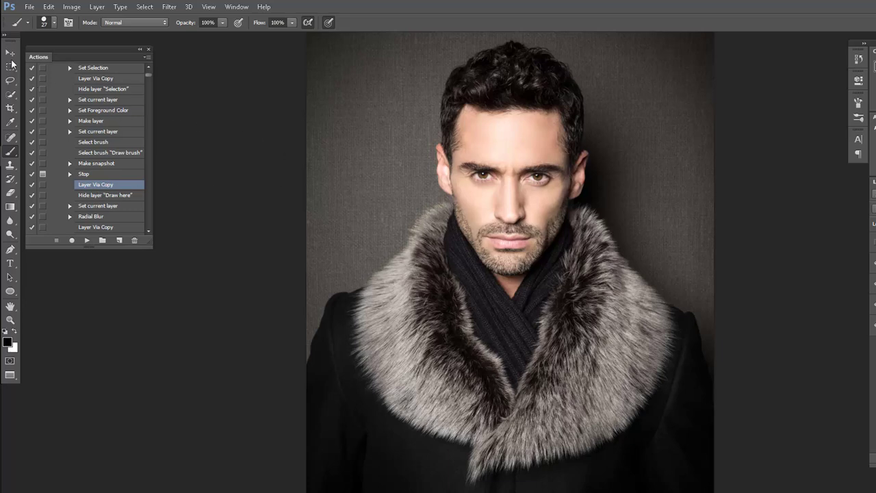
- Switch to the regular Brush tool with a 44 px brush preset
{"action": "right_click", "coordinate": [11, 153]}
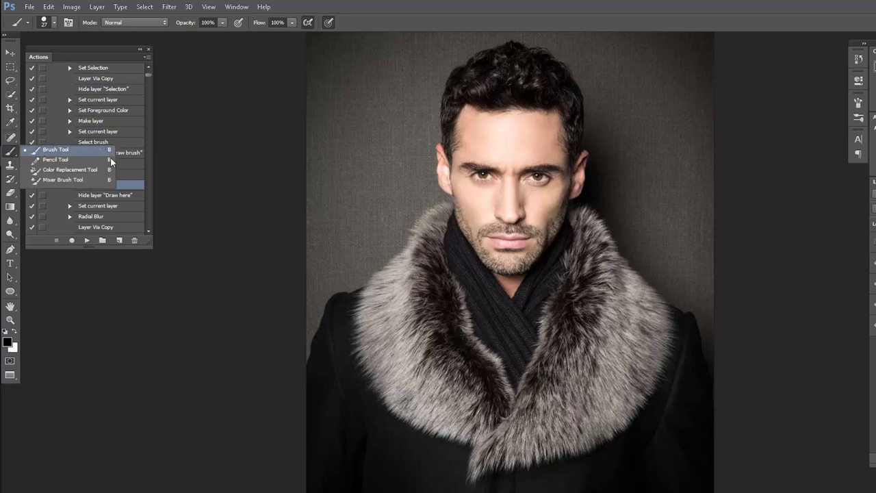
{"action": "left_click", "coordinate": [41, 148]}
{"action": "right_click", "coordinate": [394, 182]}
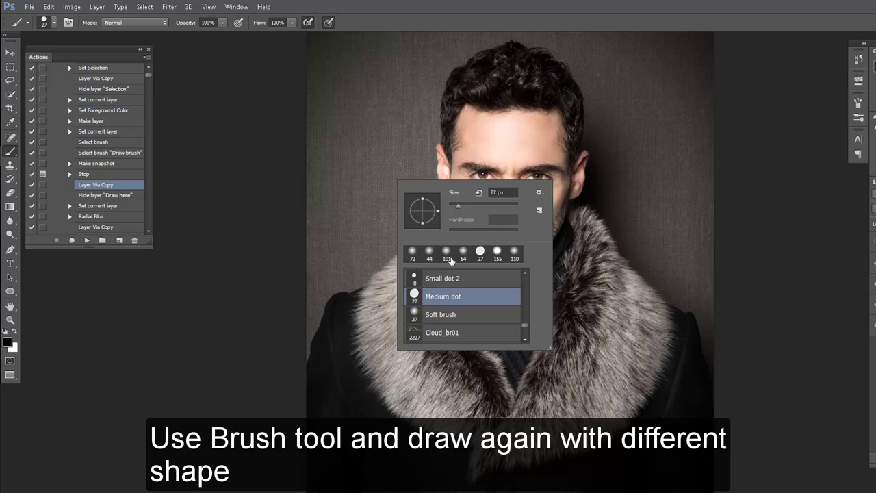
{"action": "left_click", "coordinate": [430, 253]}
{"action": "left_click", "coordinate": [605, 145]}
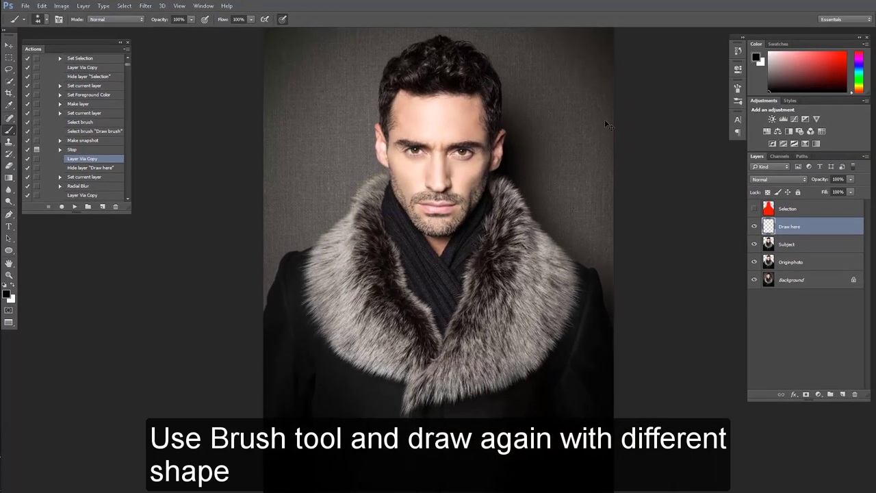
- Paint a purple eye-mask outline with loops around both eyes
{"action": "left_click", "coordinate": [859, 61]}
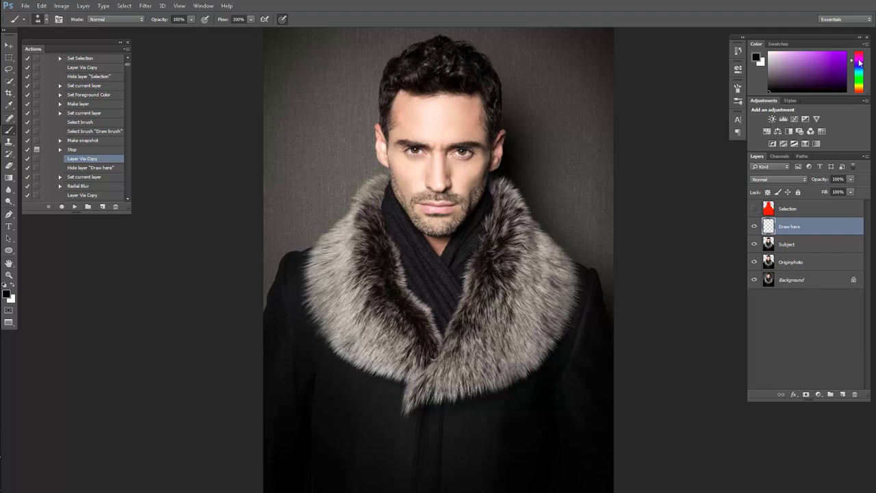
{"action": "left_click", "coordinate": [844, 53]}
{"action": "left_click_drag", "start_coordinate": [383, 120], "coordinate": [441, 149]}
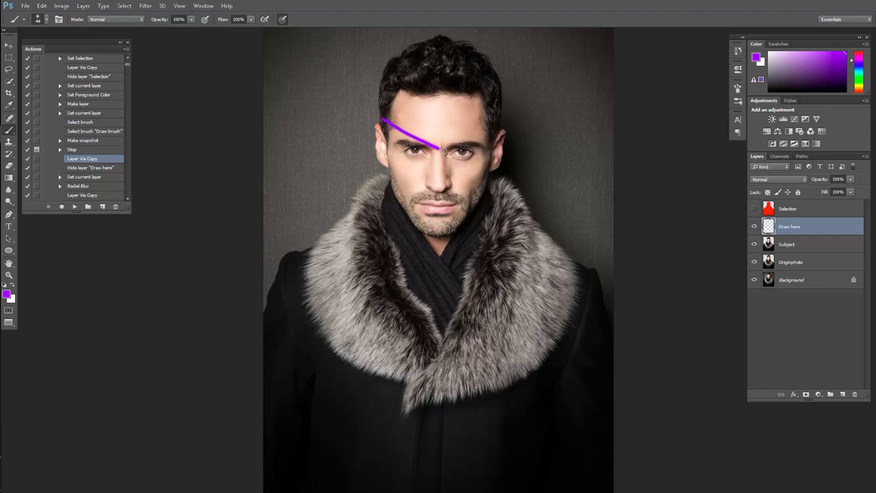
{"action": "mouse_move", "coordinate": [385, 121]}
{"action": "left_mouse_down"}
{"action": "mouse_move", "coordinate": [440, 151]}
{"action": "mouse_move", "coordinate": [486, 122]}
{"action": "left_mouse_up"}
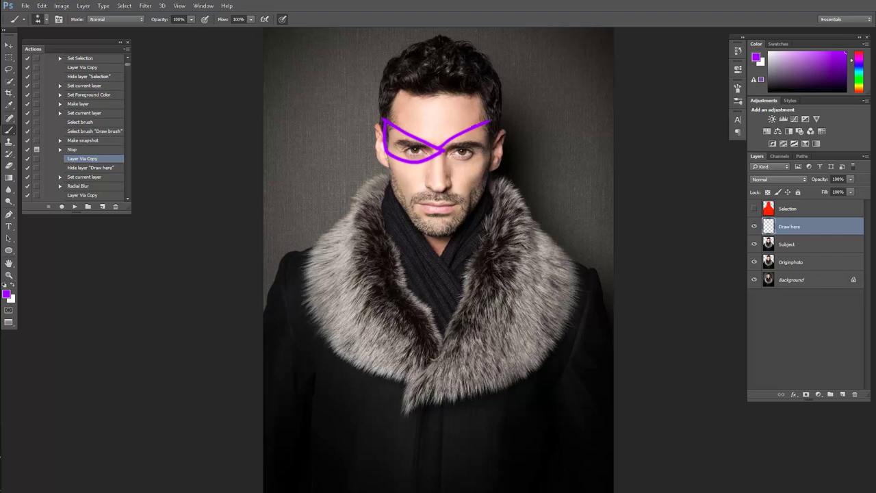
{"action": "left_click_drag", "start_coordinate": [445, 156], "coordinate": [495, 122]}
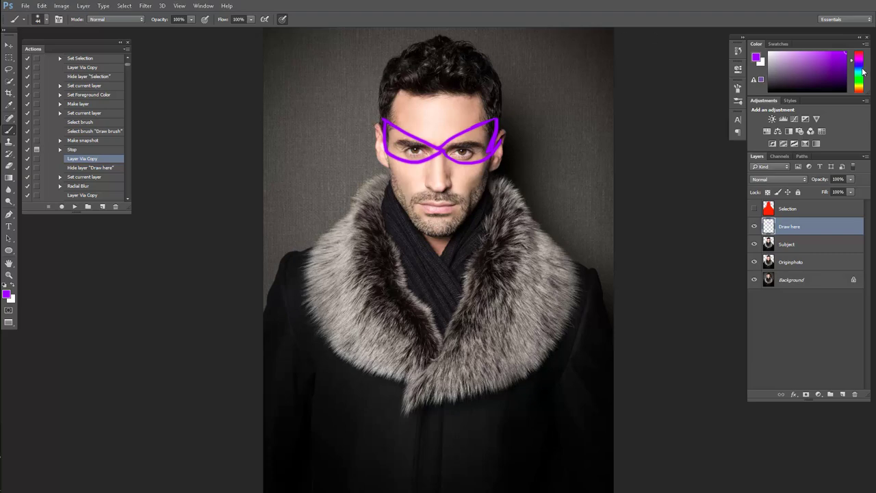
- Draw a magenta scalloped line across the hair, plus a short stroke at its left
{"action": "left_click_drag", "start_coordinate": [864, 71], "coordinate": [863, 60]}
{"action": "left_click_drag", "start_coordinate": [394, 82], "coordinate": [494, 106]}
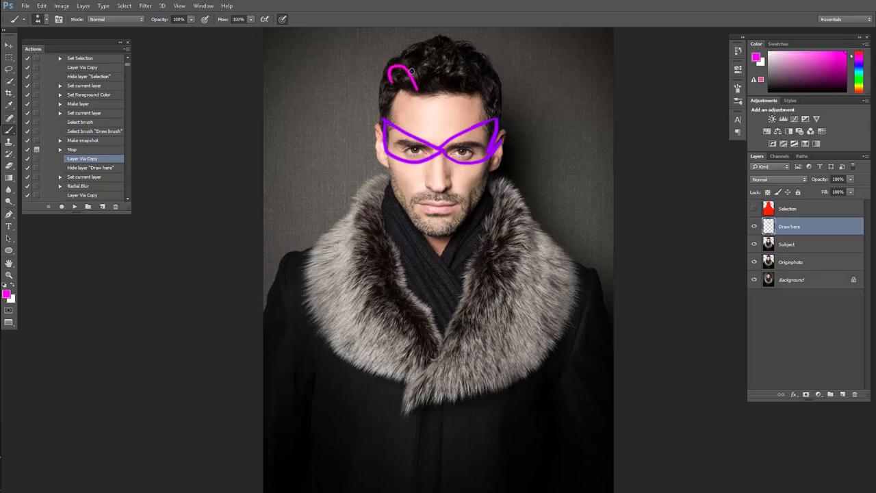
{"action": "left_click_drag", "start_coordinate": [382, 86], "coordinate": [395, 92]}
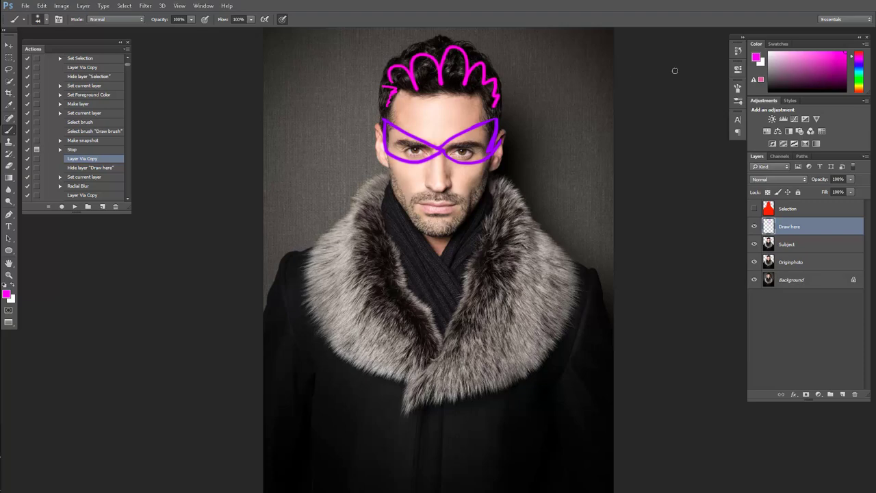
- Paint a straight green stroke down the scarf with a 134 px brush
{"action": "left_click", "coordinate": [860, 84]}
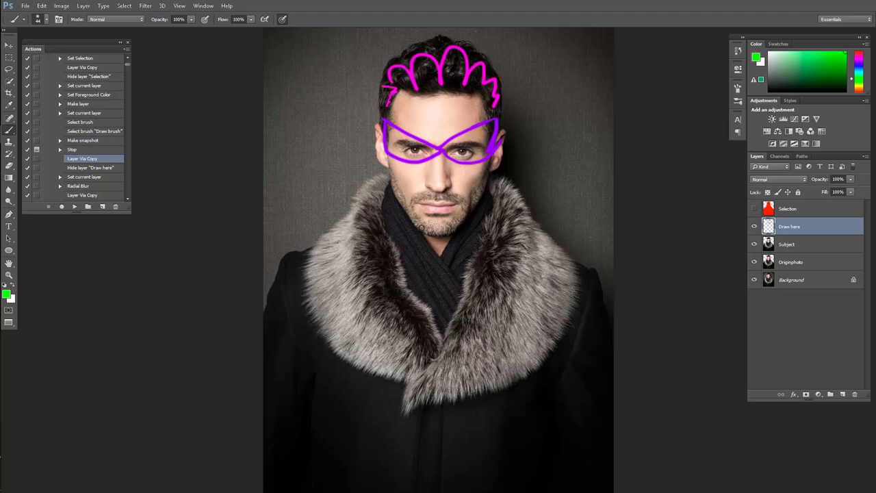
{"action": "left_click_drag", "start_coordinate": [419, 227], "coordinate": [438, 227]}
{"action": "left_click", "coordinate": [430, 255], "text": "shift"}
{"action": "left_click", "coordinate": [486, 208]}
- Add two more straight green strokes along the scarf's right and left
{"action": "left_click", "coordinate": [443, 296], "text": "shift"}
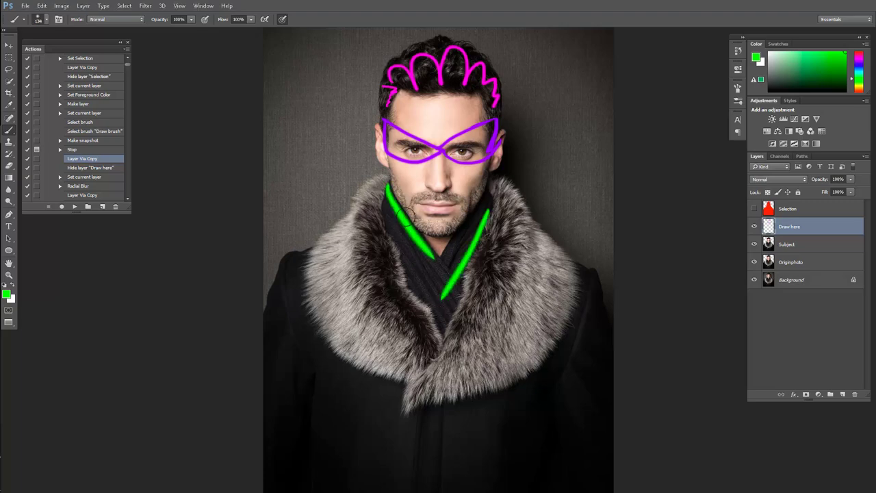
{"action": "left_click", "coordinate": [383, 209]}
{"action": "left_click", "coordinate": [442, 292], "text": "shift"}
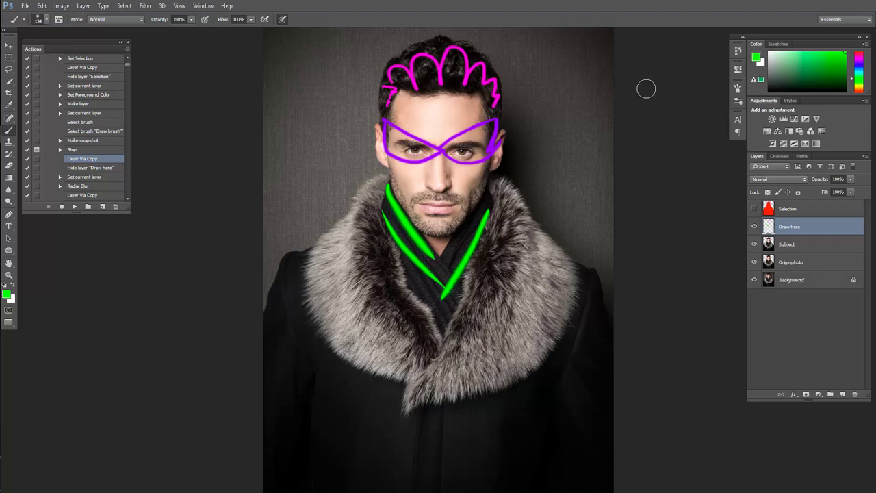
- Paint four blue curves along the inner and outer fur collar on both sides
{"action": "left_click", "coordinate": [862, 72]}
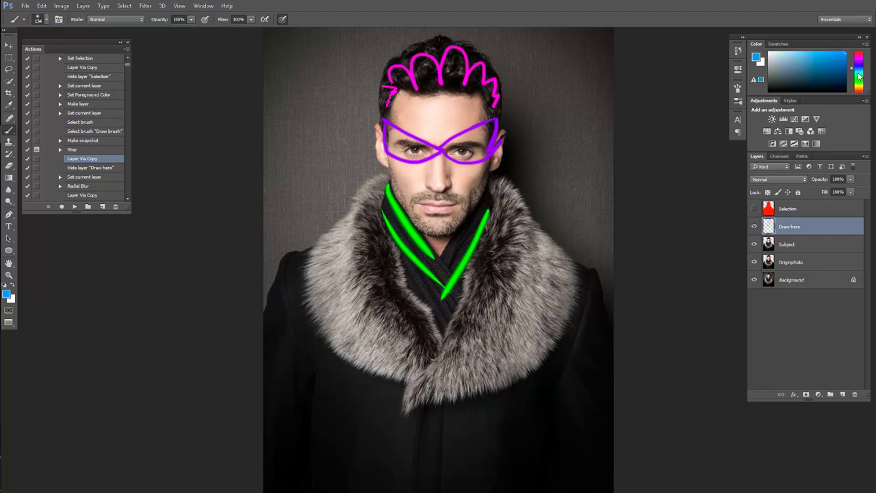
{"action": "left_click_drag", "start_coordinate": [347, 221], "coordinate": [404, 350]}
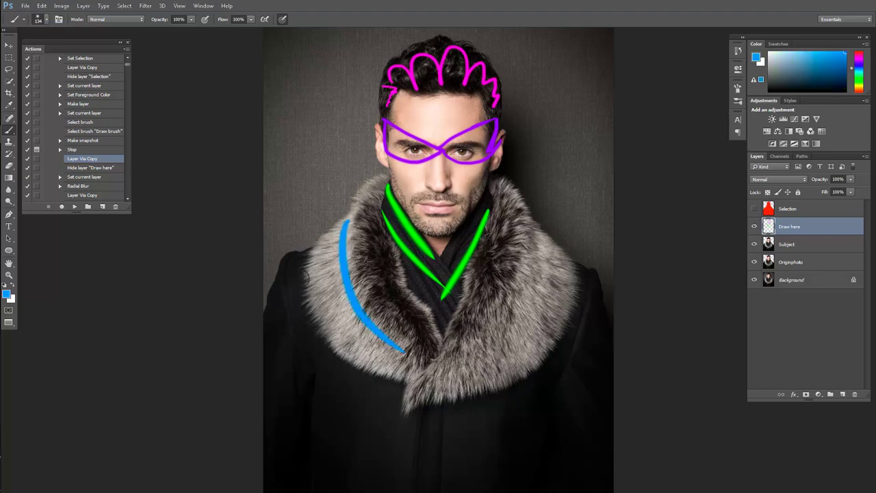
{"action": "left_click_drag", "start_coordinate": [298, 257], "coordinate": [380, 373]}
{"action": "left_click_drag", "start_coordinate": [535, 238], "coordinate": [457, 352]}
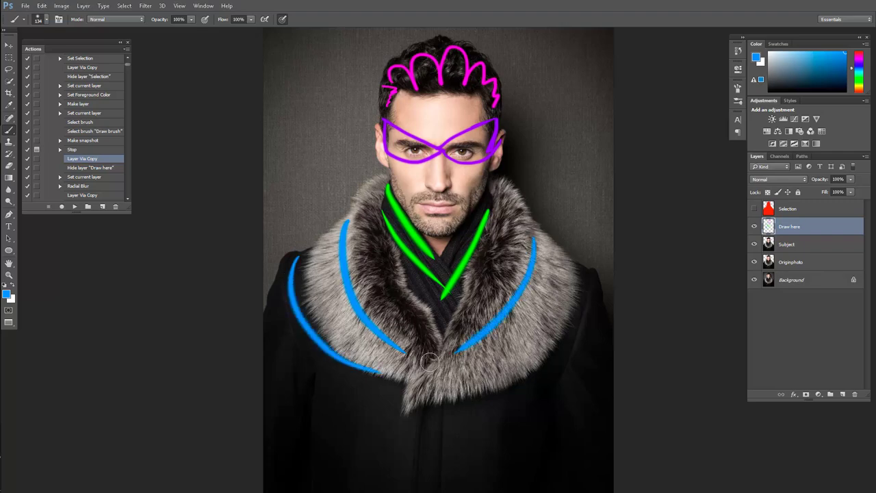
{"action": "left_click_drag", "start_coordinate": [586, 274], "coordinate": [486, 375]}
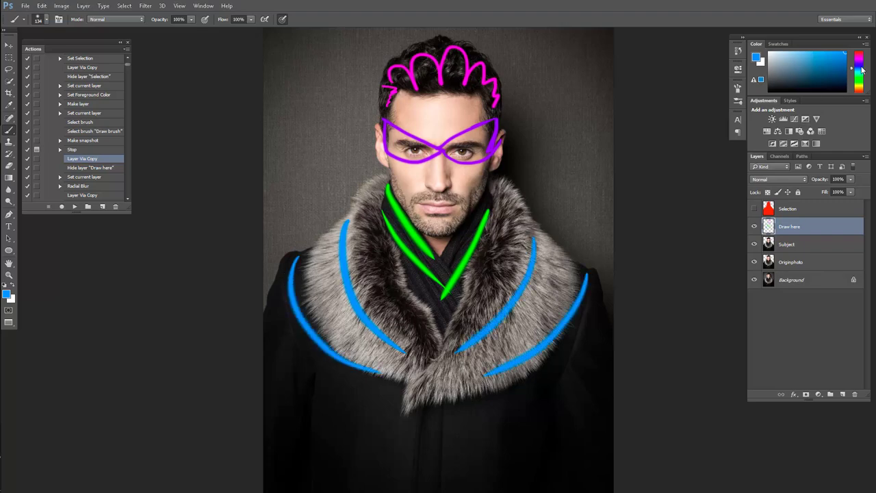
- Add magenta curves beside the inner left and right blue collar strokes
{"action": "left_click", "coordinate": [861, 59]}
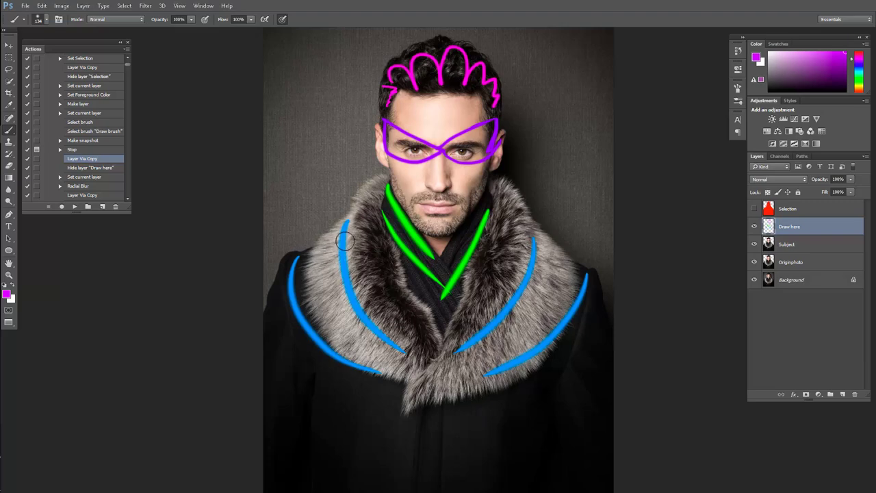
{"action": "left_click_drag", "start_coordinate": [344, 223], "coordinate": [404, 346]}
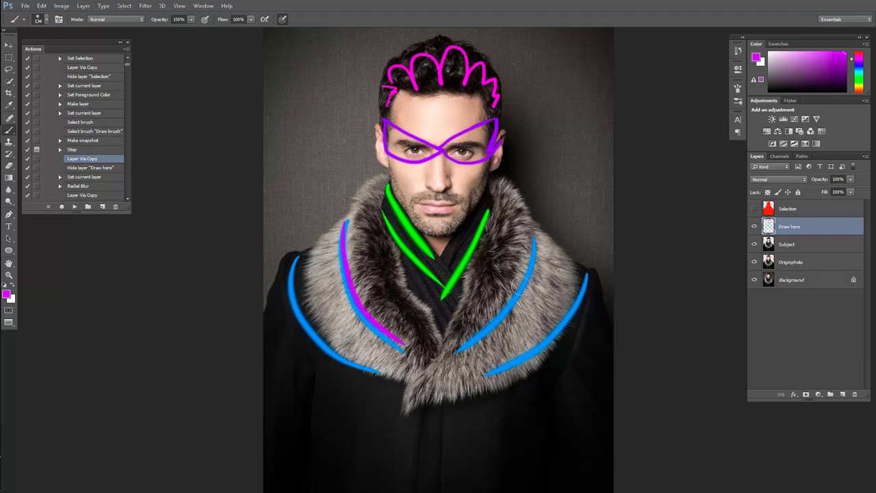
{"action": "left_click_drag", "start_coordinate": [533, 231], "coordinate": [495, 322]}
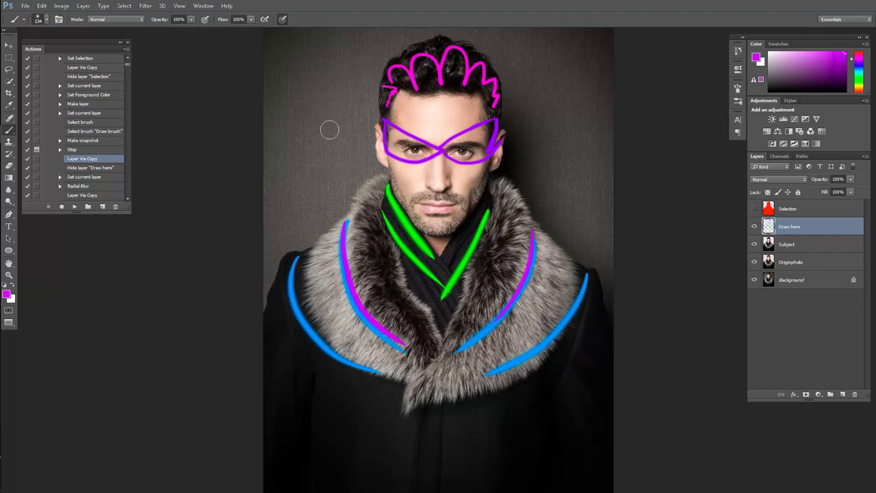
- Dot magenta sparkles on the upper-left and right background
{"action": "left_click", "coordinate": [332, 88]}
{"action": "left_click", "coordinate": [305, 120]}
{"action": "left_click", "coordinate": [306, 138]}
{"action": "left_click", "coordinate": [332, 150]}
{"action": "left_click", "coordinate": [358, 148]}
{"action": "left_click", "coordinate": [337, 113]}
{"action": "left_click", "coordinate": [556, 82]}
{"action": "left_click", "coordinate": [598, 108]}
{"action": "left_click", "coordinate": [586, 143]}
{"action": "left_click", "coordinate": [555, 174]}
{"action": "left_click", "coordinate": [564, 193]}
{"action": "left_click", "coordinate": [579, 206]}
- Switch to green and dot green sparkles around the head
{"action": "left_click", "coordinate": [861, 78]}
{"action": "left_click", "coordinate": [542, 112]}
{"action": "left_click", "coordinate": [582, 148]}
{"action": "left_click", "coordinate": [343, 49]}
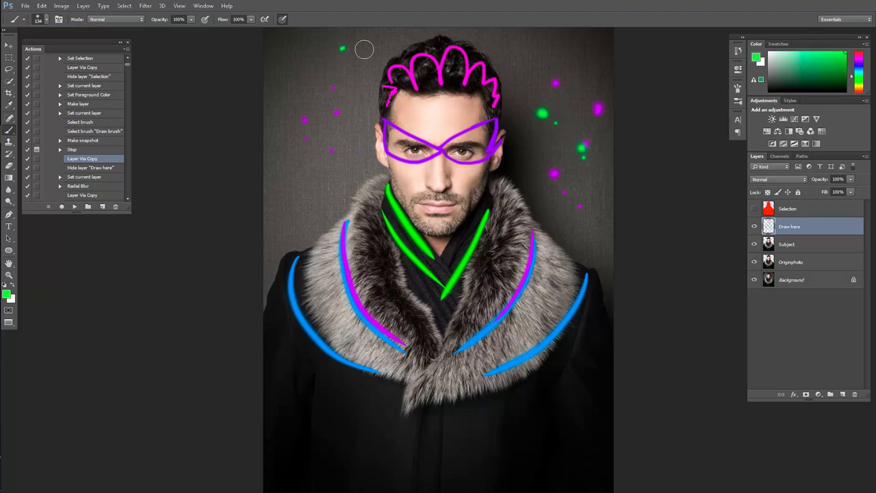
{"action": "left_click", "coordinate": [366, 50]}
{"action": "left_click", "coordinate": [394, 70]}
{"action": "left_click", "coordinate": [342, 112]}
{"action": "left_click", "coordinate": [306, 175]}
{"action": "left_click", "coordinate": [330, 196]}
{"action": "left_click", "coordinate": [379, 150]}
- Switch to yellow and dot yellow sparkles across the background
{"action": "left_click_drag", "start_coordinate": [863, 90], "coordinate": [861, 82]}
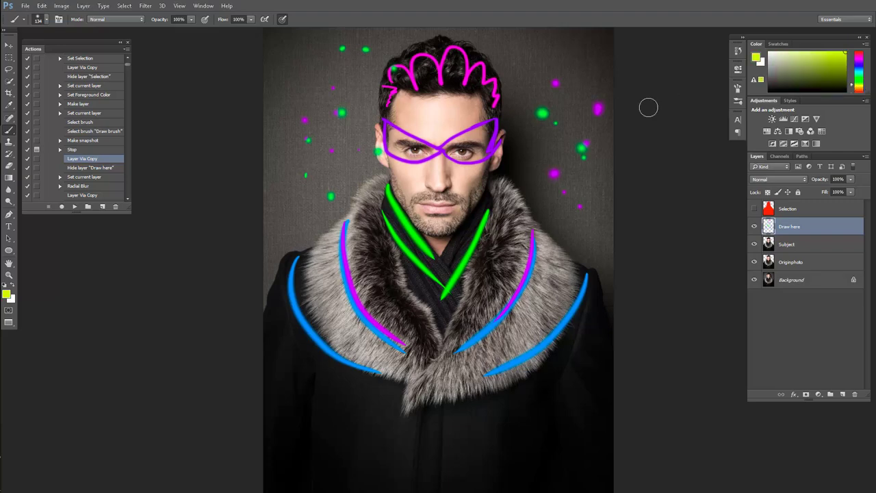
{"action": "left_click", "coordinate": [533, 79]}
{"action": "left_click", "coordinate": [544, 73]}
{"action": "left_click", "coordinate": [579, 89]}
{"action": "left_click", "coordinate": [586, 113]}
{"action": "left_click", "coordinate": [572, 147]}
{"action": "left_click", "coordinate": [343, 88]}
{"action": "left_click", "coordinate": [367, 90]}
{"action": "left_click", "coordinate": [362, 133]}
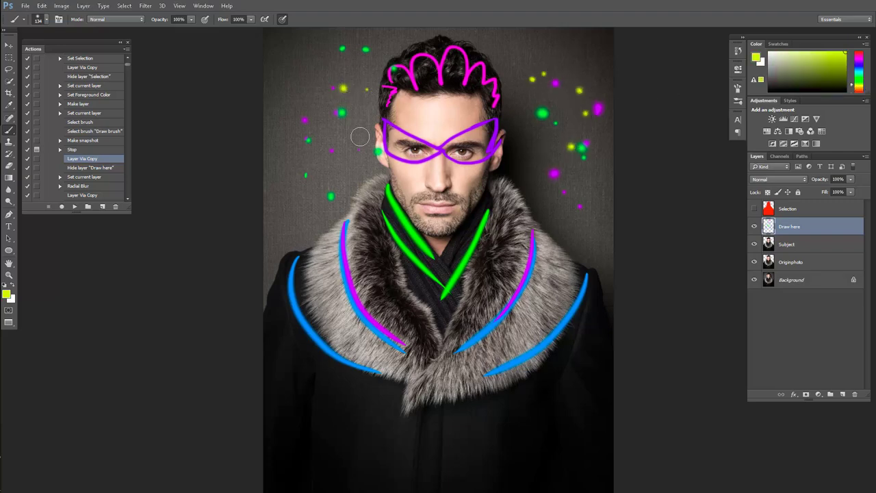
{"action": "left_click", "coordinate": [348, 158]}
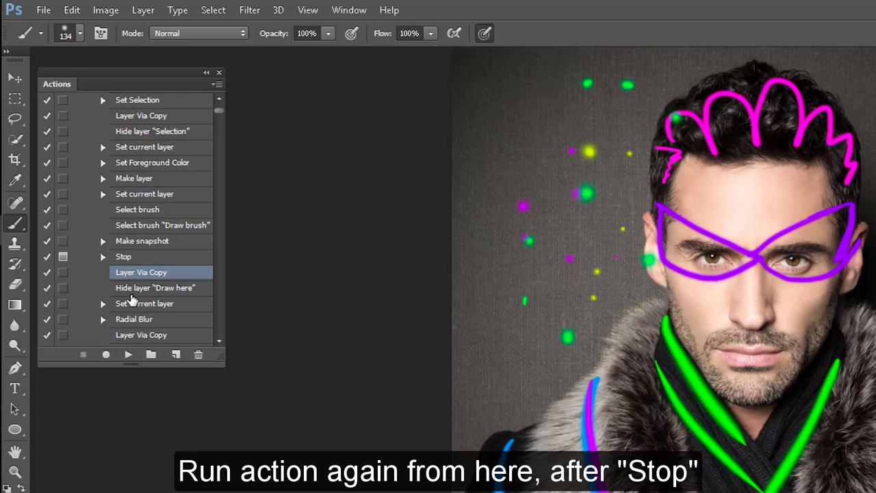
- Resume the action from the step after Stop and dismiss the 'Render effects finished!' message
{"action": "left_click", "coordinate": [128, 355]}
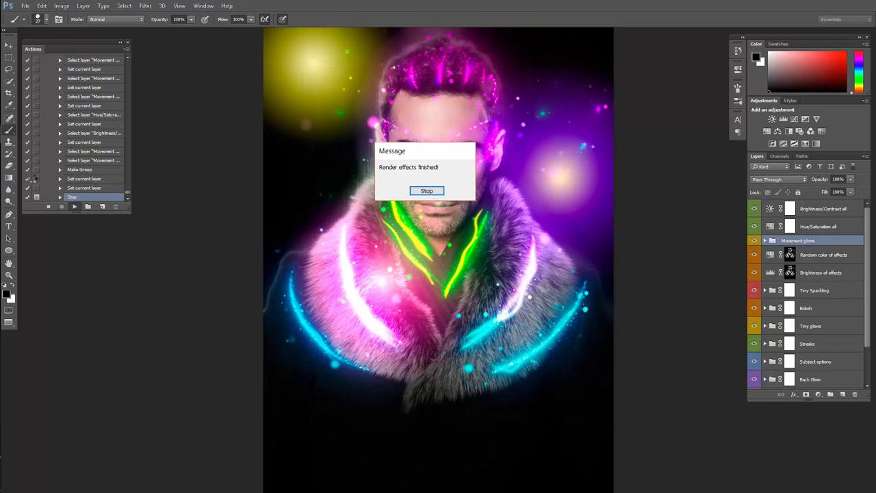
{"action": "left_click", "coordinate": [425, 191]}
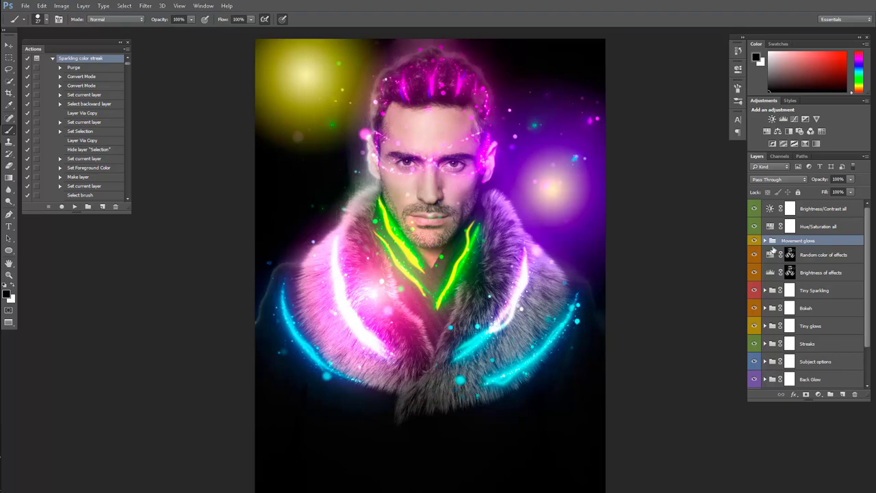
{"action": "scroll", "coordinate": [794, 316], "scroll_direction": "down", "scroll_amount": 2}
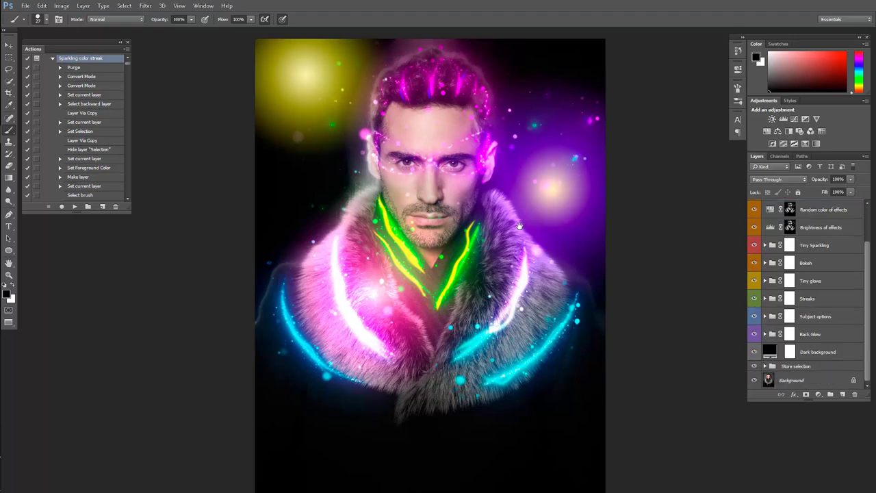
{"action": "left_click_drag", "start_coordinate": [520, 226], "coordinate": [523, 244]}
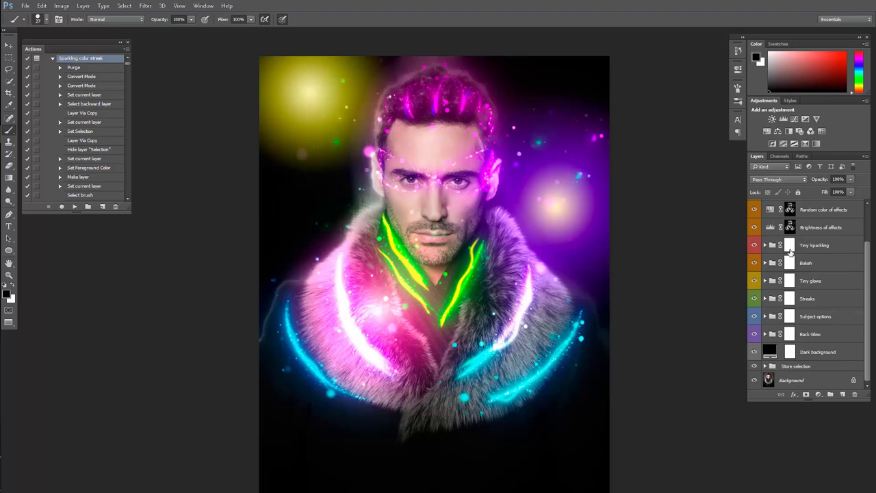
{"action": "scroll", "coordinate": [789, 245], "scroll_direction": "up", "scroll_amount": 3}
{"action": "left_click", "coordinate": [754, 241]}
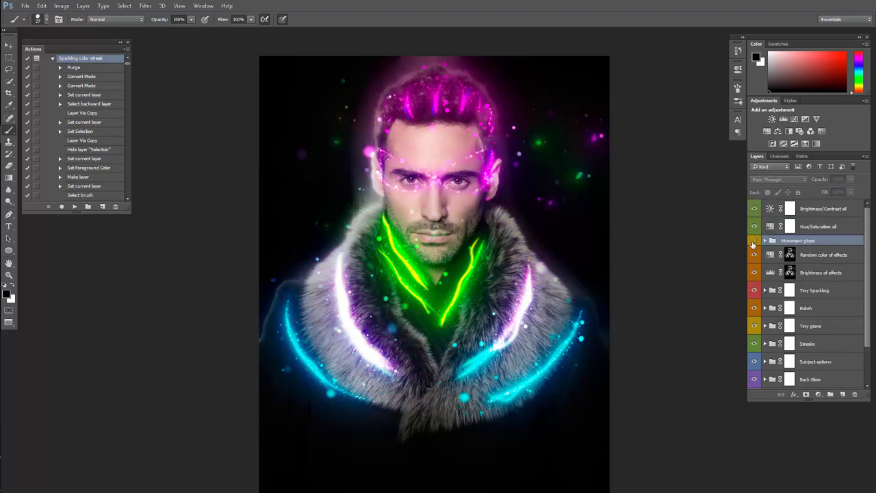
{"action": "left_click", "coordinate": [754, 242]}
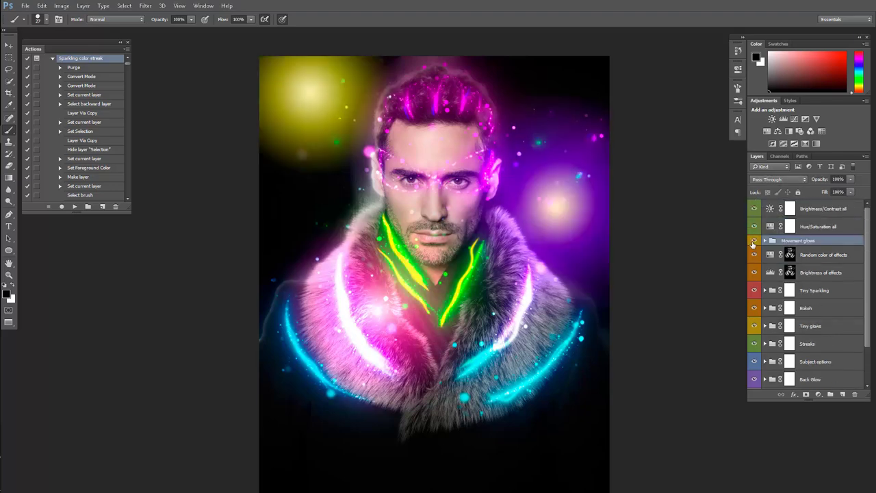
{"action": "left_click", "coordinate": [754, 242]}
{"action": "left_click", "coordinate": [754, 241]}
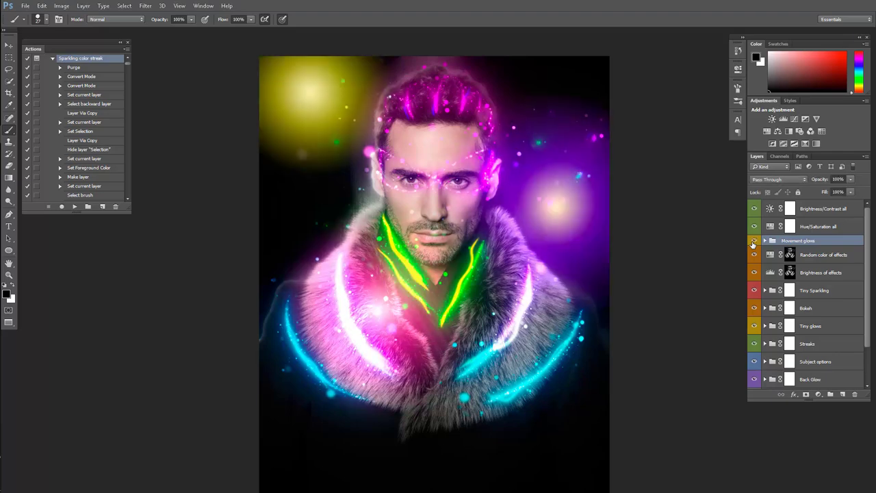